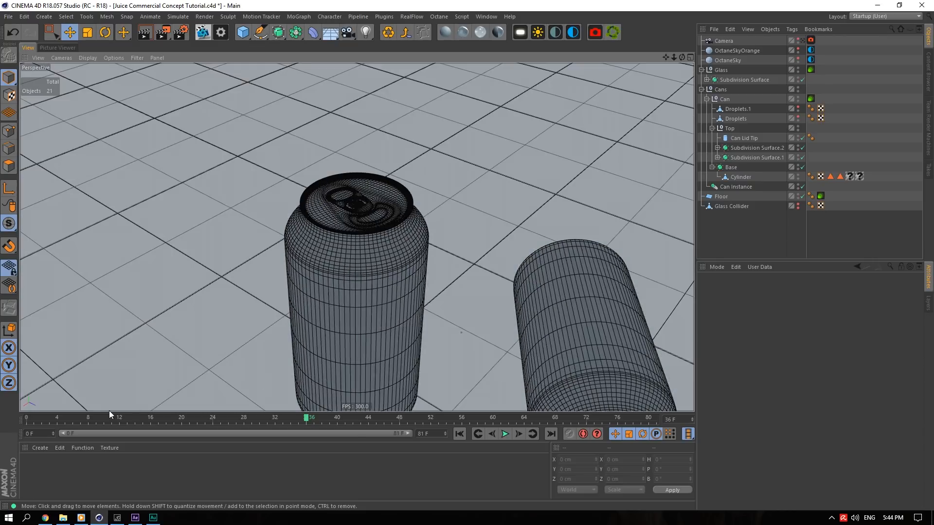
# Go to frame 53 and isolate the can's Top group in the viewport with Viewport Solo.
pyautogui.click(56, 417)
pyautogui.moveTo(115, 417); pyautogui.dragTo(440, 378)
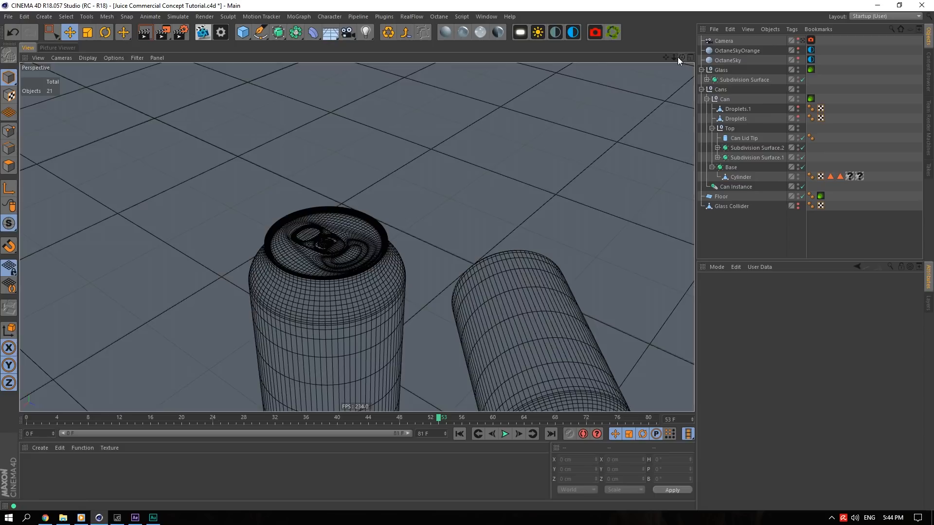
pyautogui.moveTo(674, 57); pyautogui.dragTo(743, 156)
pyautogui.click(754, 156)
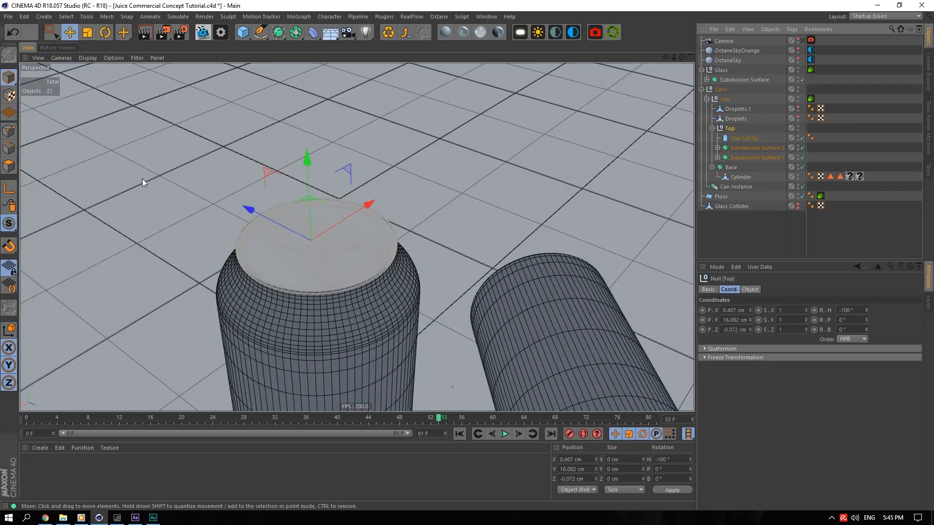
pyautogui.click(9, 224)
pyautogui.keyDown('alt'); pyautogui.moveTo(352, 236); pyautogui.dragTo(442, 257, button='middle'); pyautogui.keyUp('alt')
pyautogui.keyDown('alt'); pyautogui.moveTo(426, 314); pyautogui.dragTo(668, 89, button='right'); pyautogui.keyUp('alt')
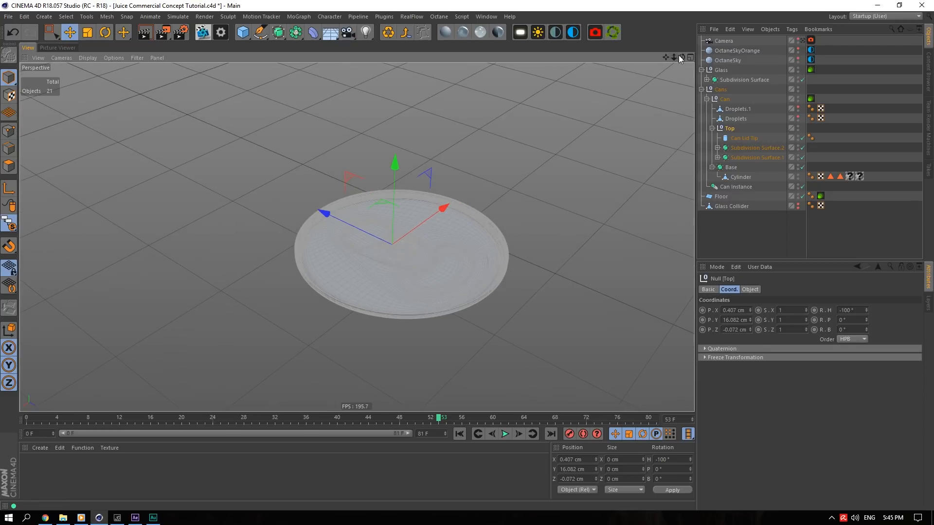
# Start an Octane Live Viewer render of the isolated can lid and move its window clear of the object list.
pyautogui.click(203, 32)
pyautogui.click(206, 171)
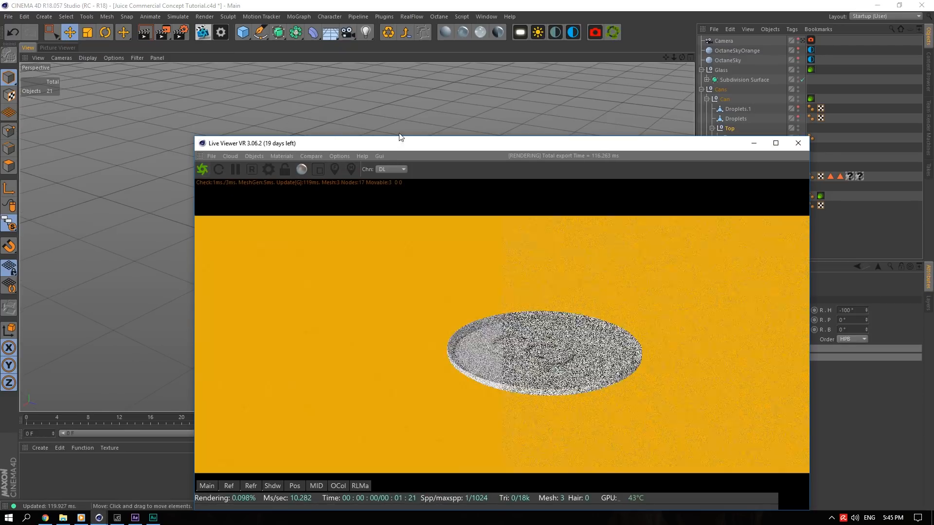
pyautogui.moveTo(392, 143); pyautogui.dragTo(235, 57)
pyautogui.moveTo(682, 57); pyautogui.dragTo(681, 41)
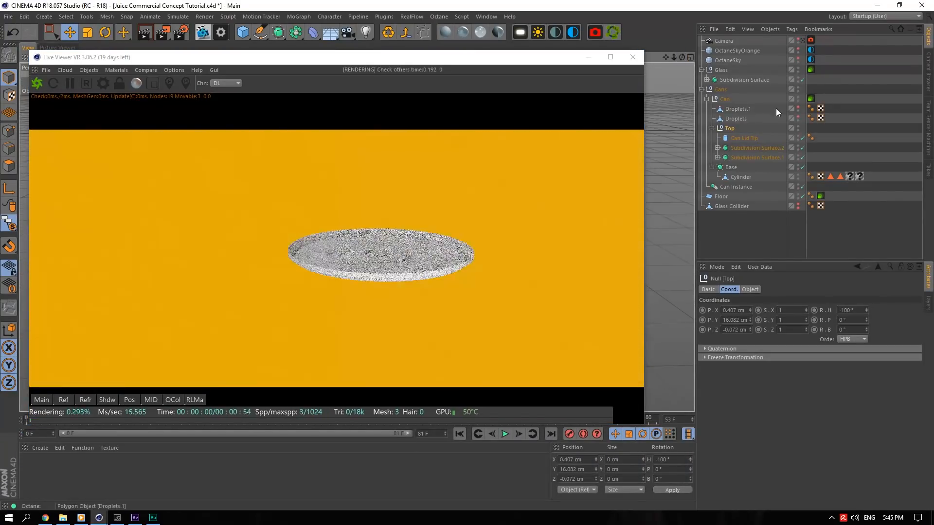
# Review the OctaneSky tag's HDRI image texture and the OctaneSkyOrange tag's visible environment options.
pyautogui.click(811, 59)
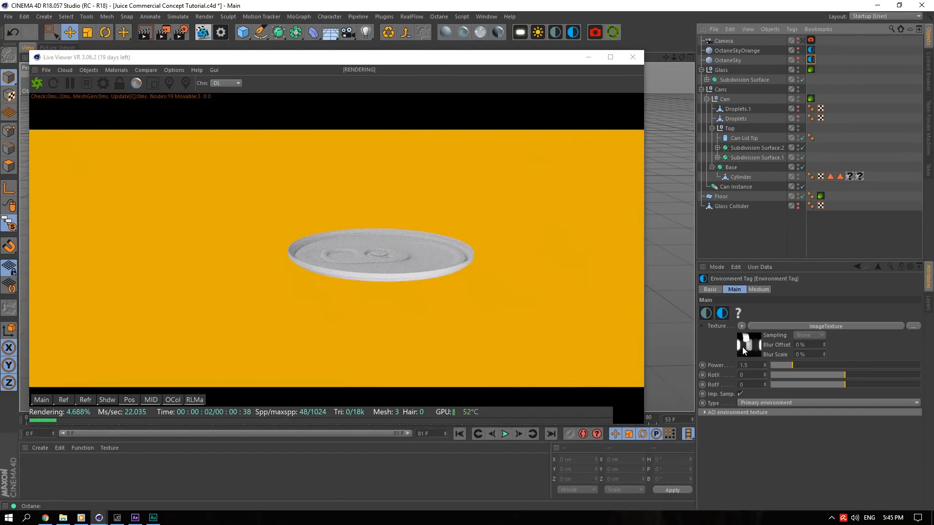
pyautogui.click(743, 349)
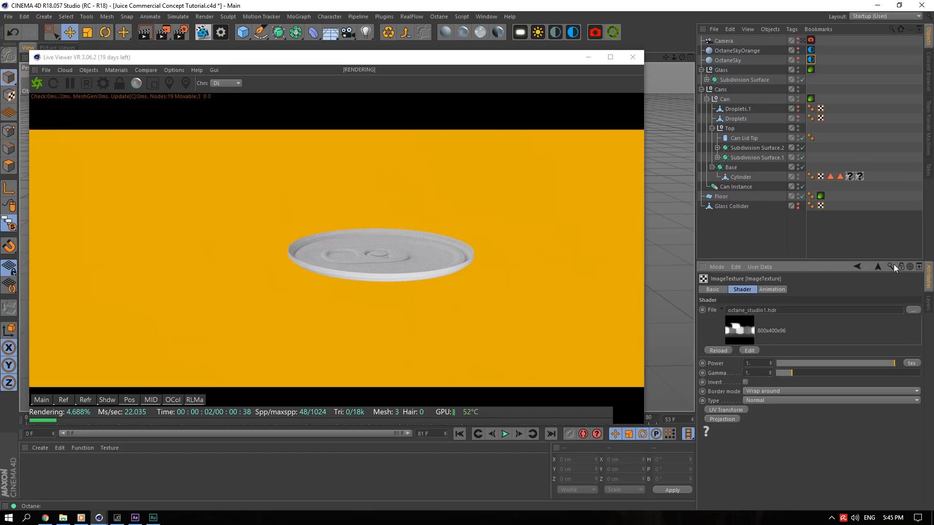
pyautogui.click(912, 312)
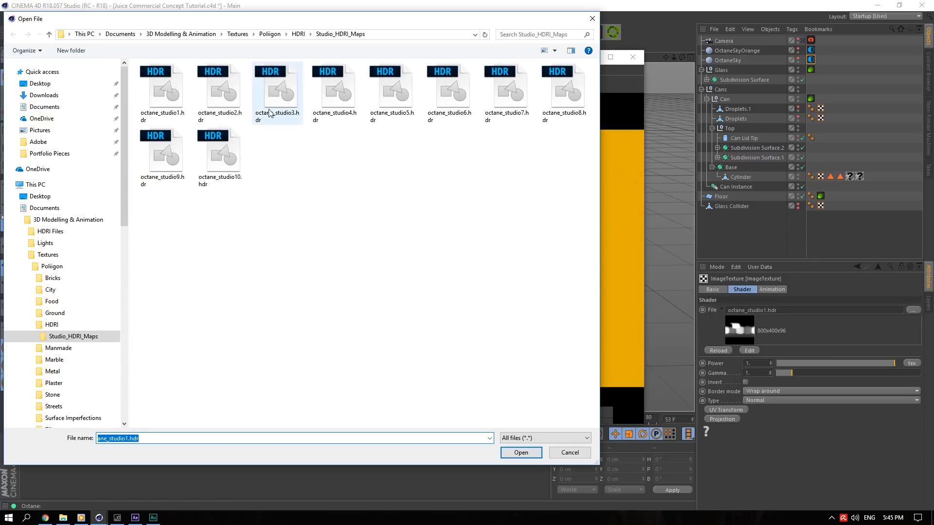
pyautogui.click(592, 20)
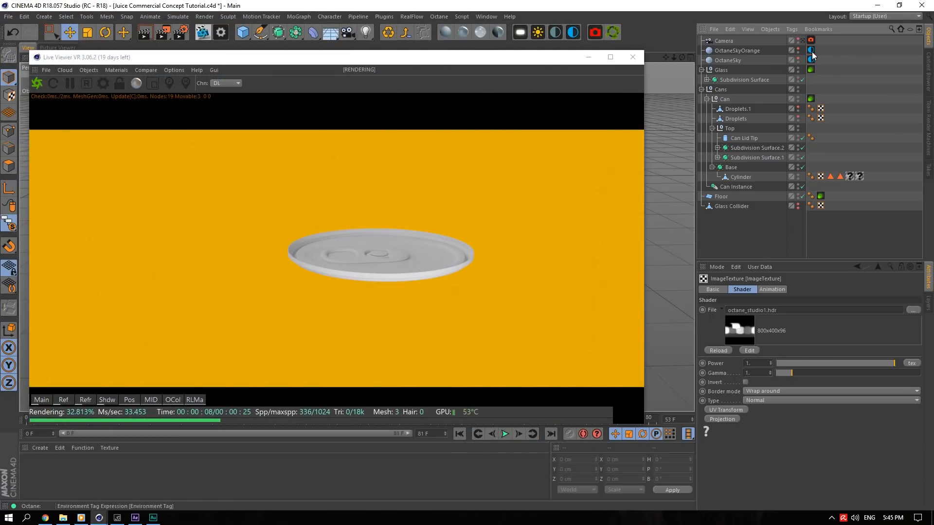
pyautogui.click(713, 413)
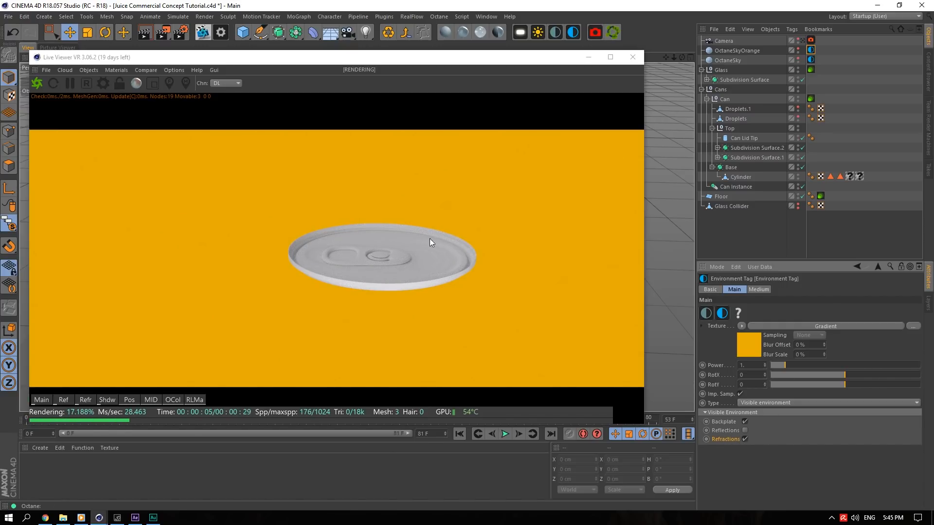
pyautogui.moveTo(686, 58)
pyautogui.mouseDown()
pyautogui.moveTo(664, 57)
pyautogui.moveTo(682, 57)
pyautogui.mouseUp()
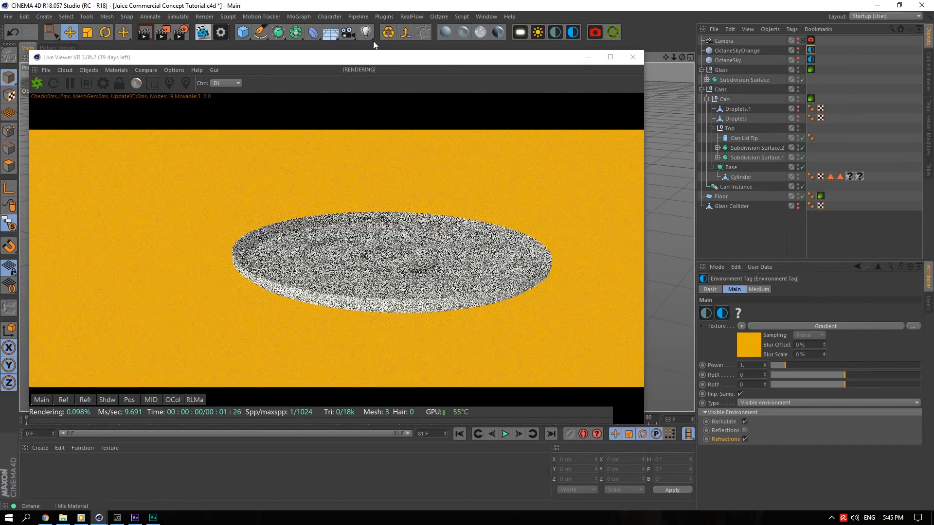
# Create an Octane glossy material named Metal and add an ImageTexture to its Diffuse channel.
pyautogui.click(462, 32)
pyautogui.doubleClick(39, 468)
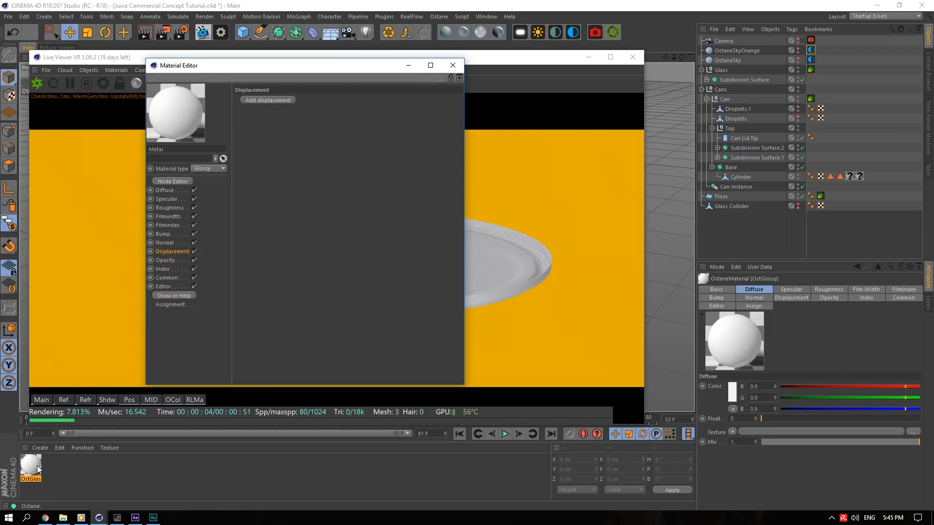
pyautogui.click(166, 190)
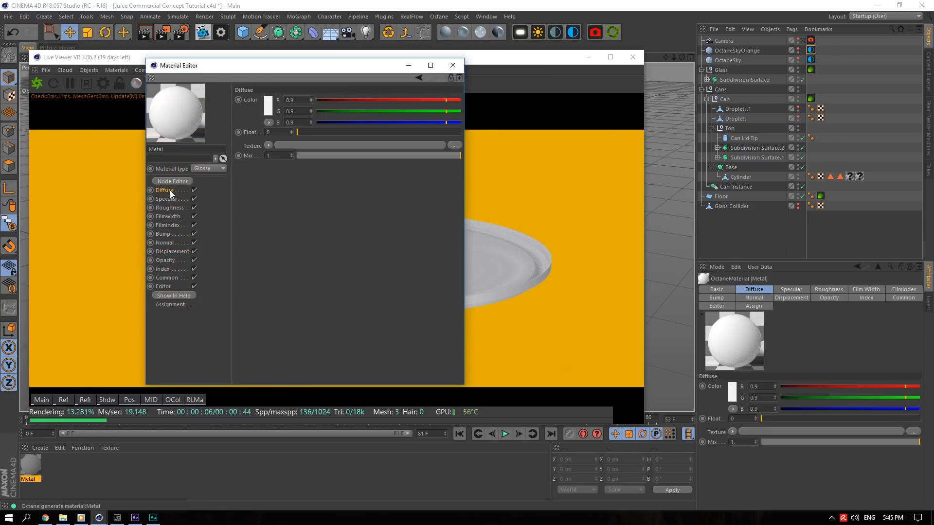
pyautogui.click(268, 145)
pyautogui.moveTo(310, 336)
pyautogui.click(360, 300)
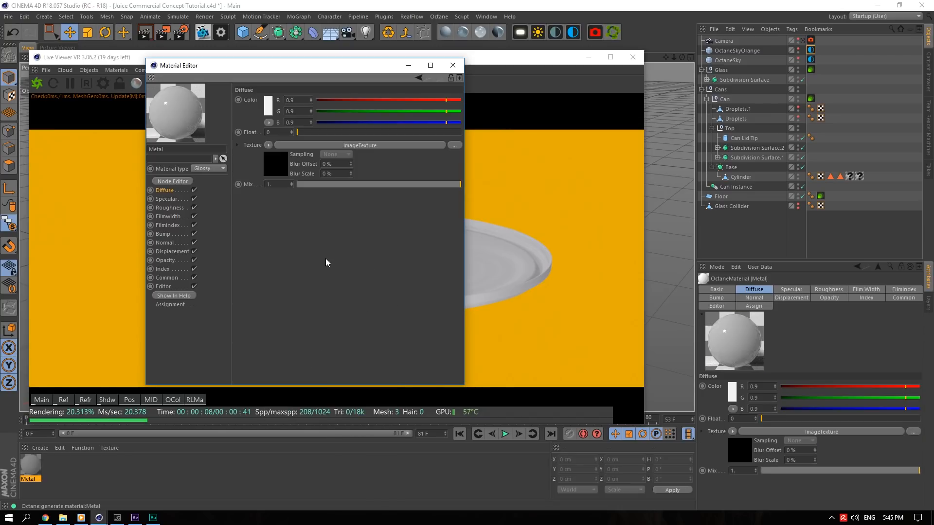
# Load MetalAluminum001_COL_1K_SPECULAR.jpg from the Poliigon Metal Aluminim folder into the diffuse image texture.
pyautogui.click(274, 154)
pyautogui.click(448, 112)
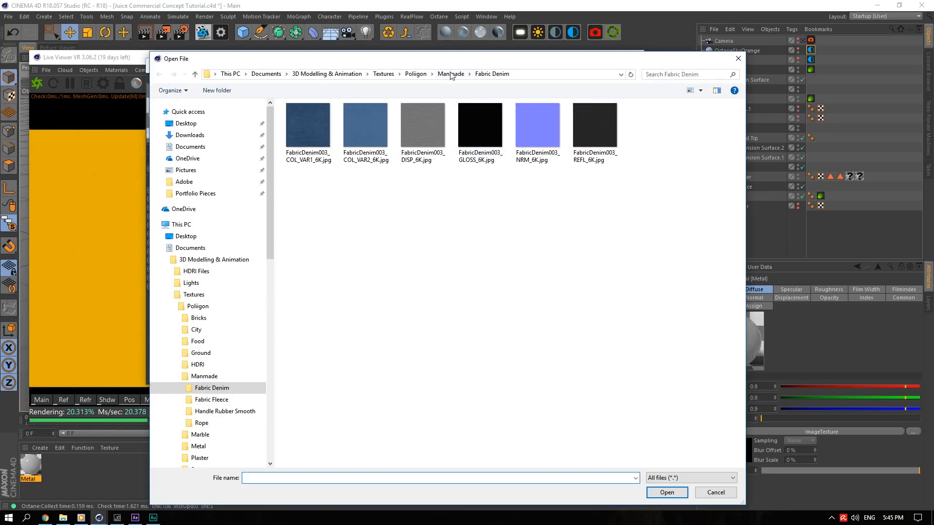
pyautogui.click(447, 74)
pyautogui.click(416, 74)
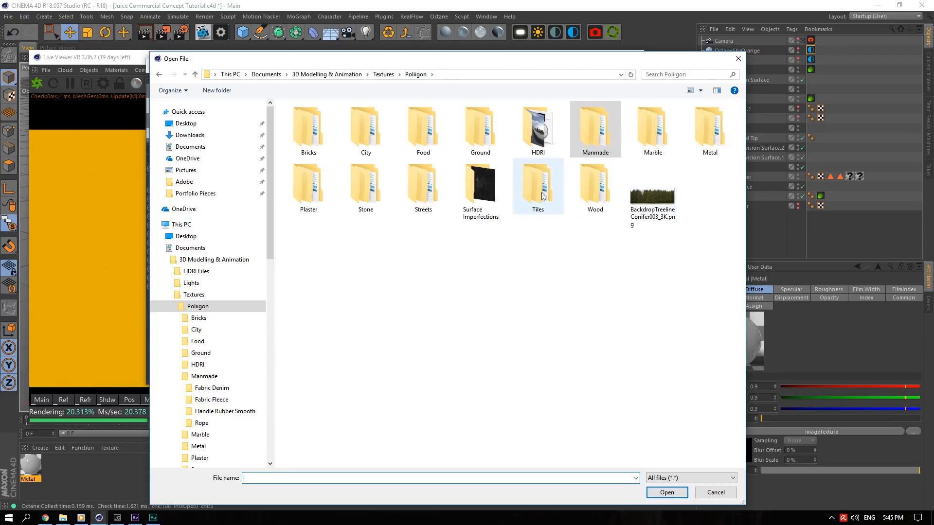
pyautogui.doubleClick(709, 127)
pyautogui.doubleClick(316, 130)
pyautogui.click(317, 131)
pyautogui.click(667, 493)
# Copy the Metal material's diffuse image texture and paste it into the Normal channel.
pyautogui.moveTo(262, 65); pyautogui.dragTo(617, 206)
pyautogui.click(518, 331)
pyautogui.click(622, 285)
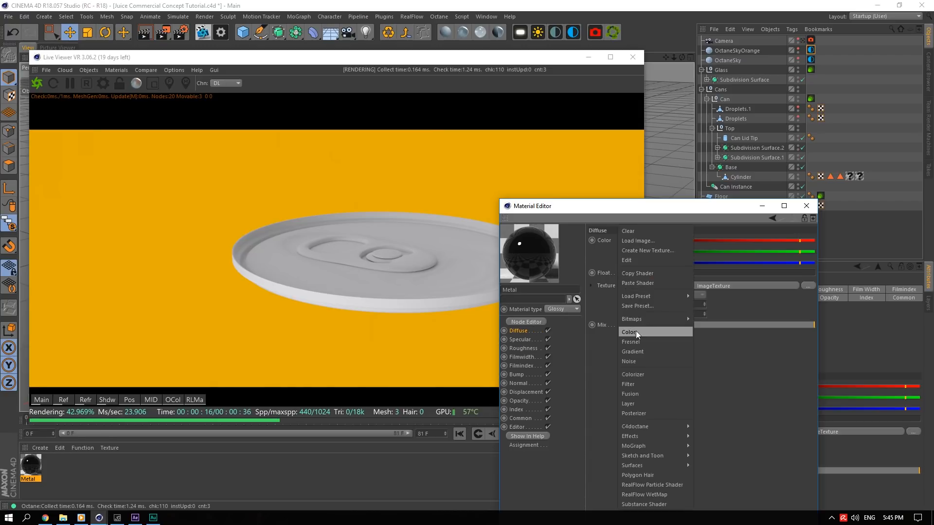
pyautogui.press('Escape')
pyautogui.click(519, 383)
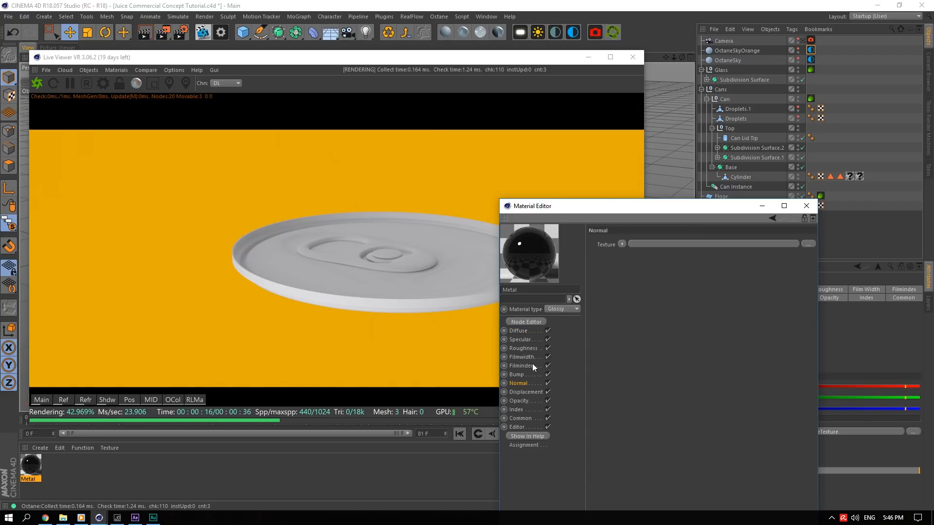
pyautogui.click(622, 244)
pyautogui.click(635, 294)
# Replace the image in the Normal channel's texture with MetalAluminum001_NRM_1K_SPECULAR.jpg.
pyautogui.click(628, 259)
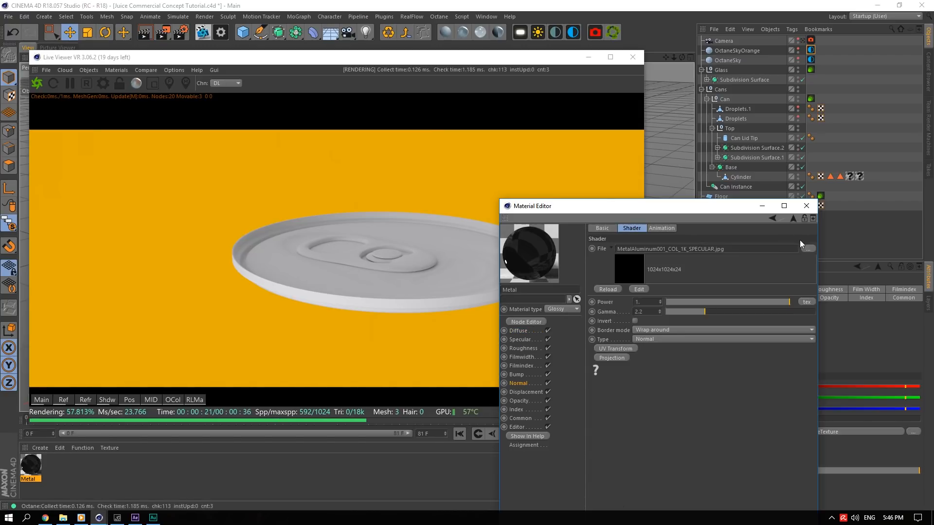
pyautogui.click(807, 248)
pyautogui.click(774, 136)
pyautogui.click(851, 493)
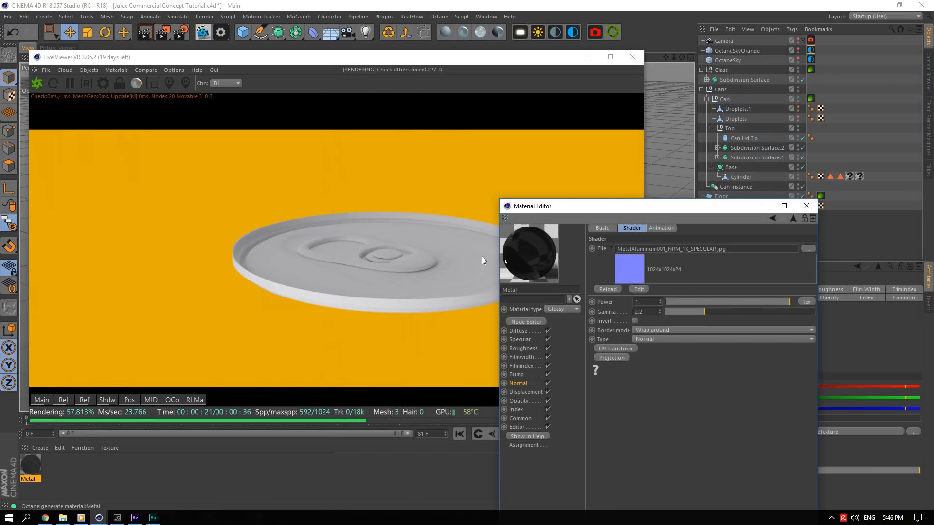
# Apply the Metal material to Can Lid Tip and both subdivision surfaces under Top, using Cubic projection.
pyautogui.moveTo(610, 202); pyautogui.dragTo(648, 364)
pyautogui.moveTo(26, 473); pyautogui.dragTo(805, 128)
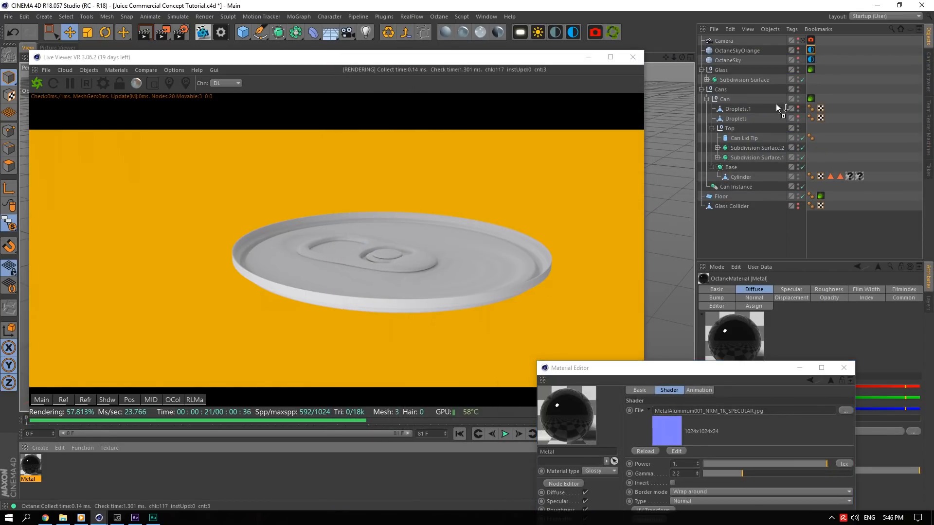
pyautogui.moveTo(748, 136); pyautogui.dragTo(748, 139)
pyautogui.keyDown('ctrl'); pyautogui.moveTo(821, 137); pyautogui.dragTo(806, 166); pyautogui.keyUp('ctrl')
pyautogui.click(800, 330)
pyautogui.click(768, 369)
# Set the Metal material's Index to 7 while viewing the lid up close.
pyautogui.moveTo(673, 56); pyautogui.dragTo(667, 56)
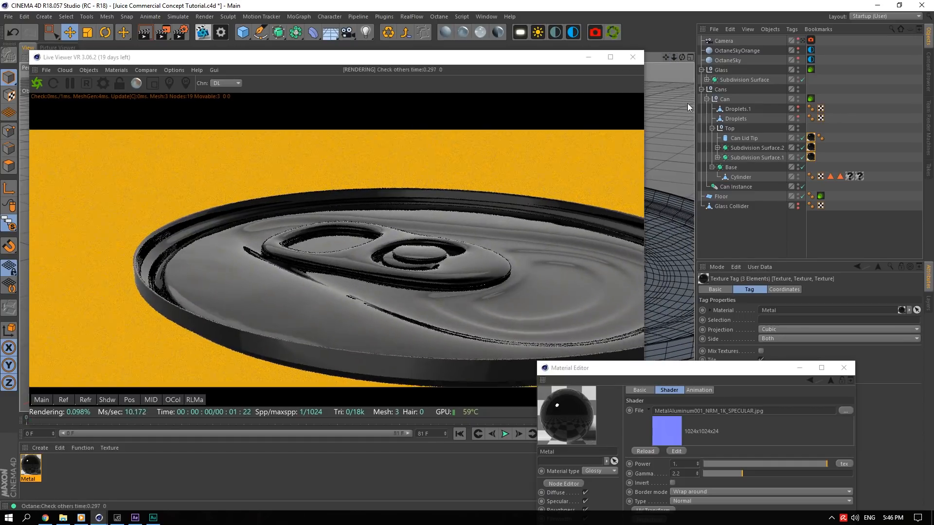
pyautogui.moveTo(652, 370); pyautogui.dragTo(715, 142)
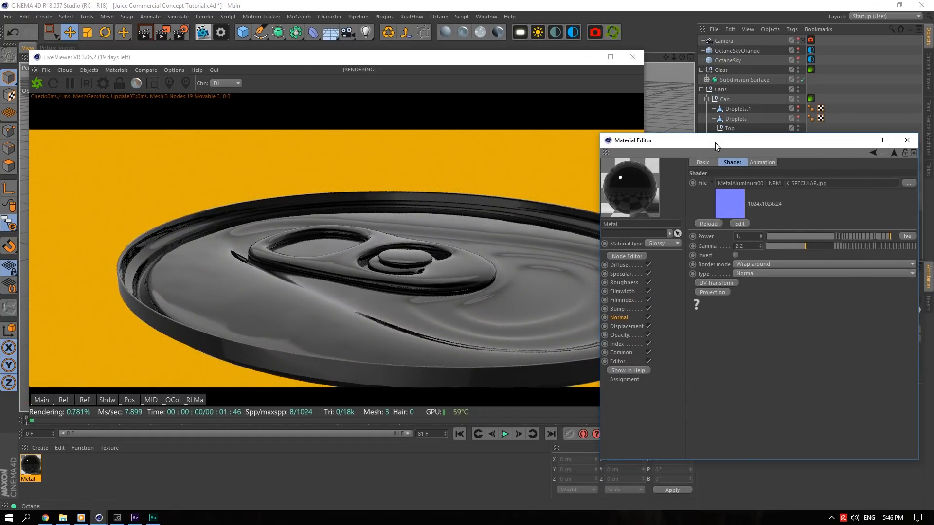
pyautogui.click(621, 344)
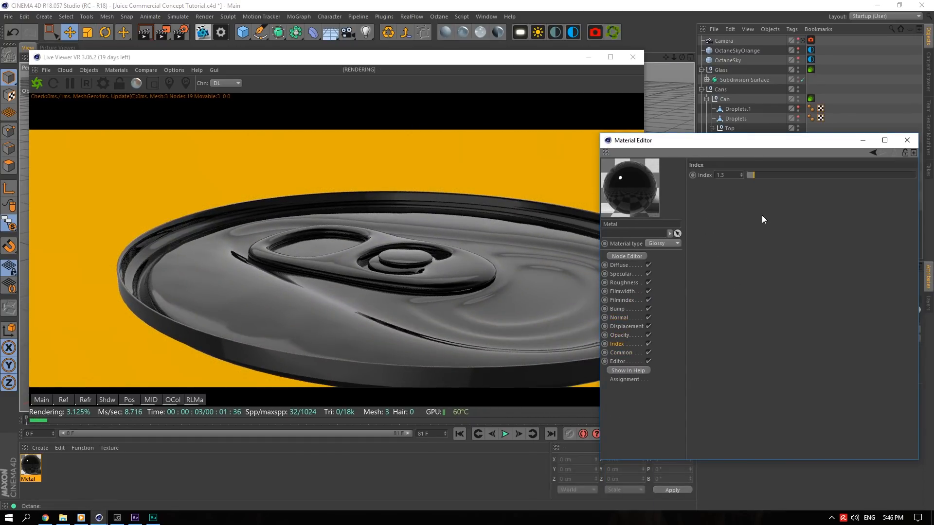
pyautogui.write('7')
pyautogui.press('Return')
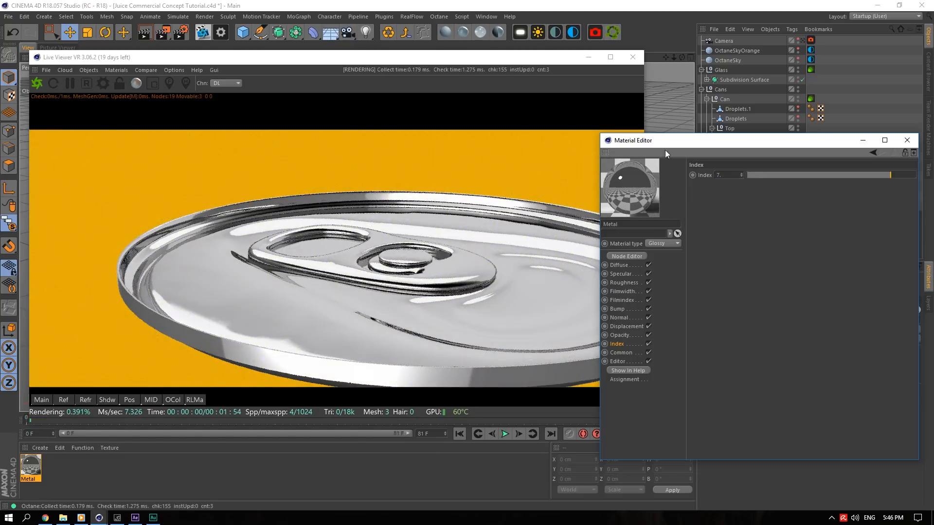
pyautogui.moveTo(665, 57); pyautogui.dragTo(679, 57)
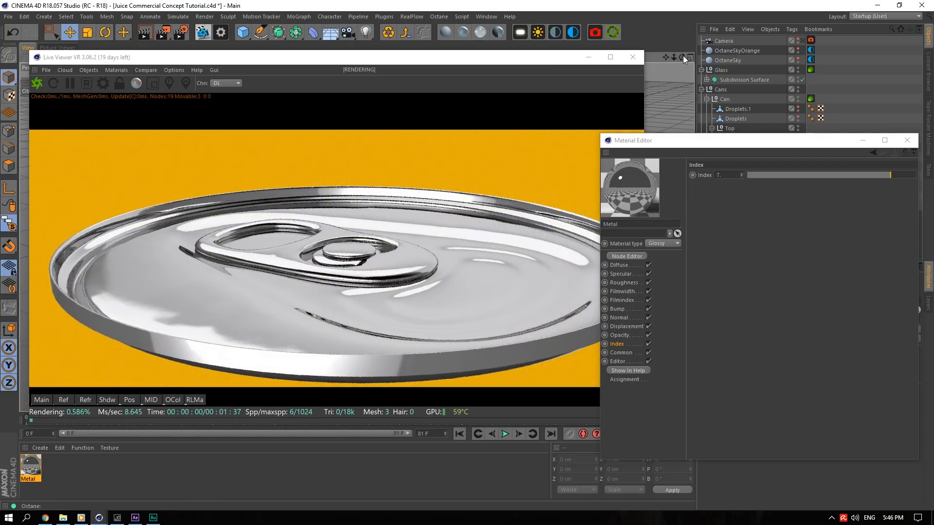
# Paste the copied image texture into the Specular channel and load MetalAluminum001_REFL_1K_SPECULAR.jpg into it.
pyautogui.click(621, 274)
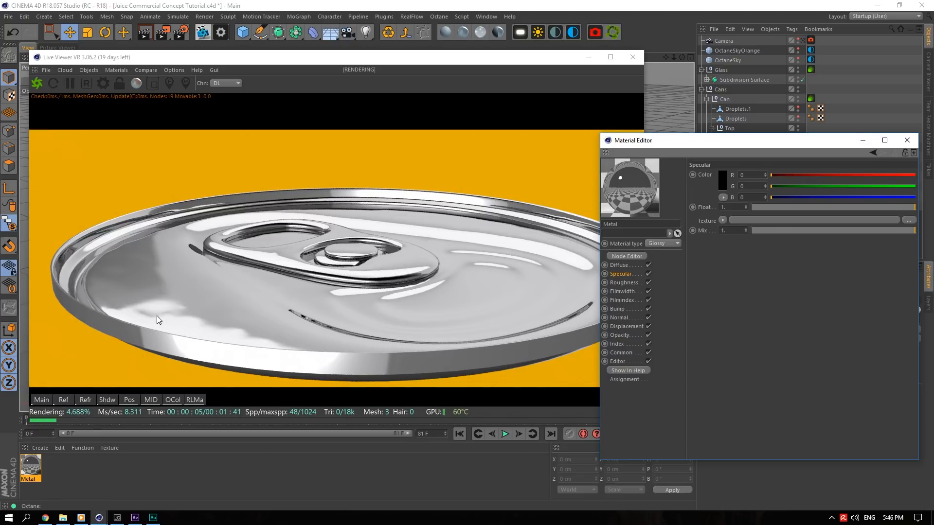
pyautogui.click(723, 220)
pyautogui.click(752, 269)
pyautogui.click(736, 239)
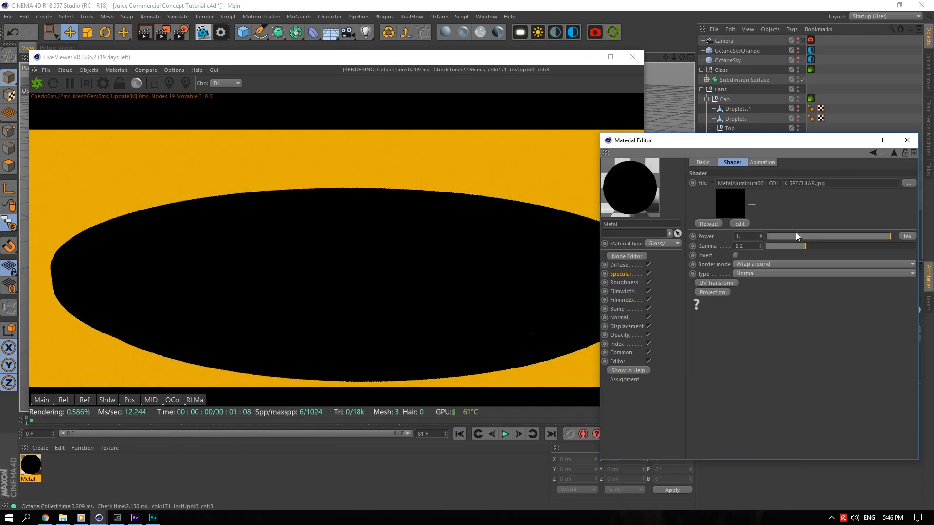
pyautogui.click(907, 183)
pyautogui.click(894, 145)
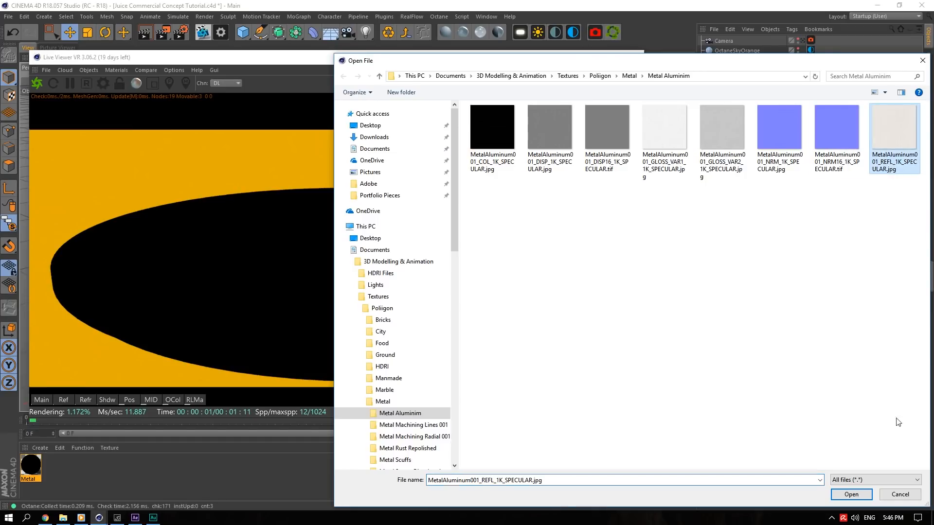
pyautogui.click(851, 494)
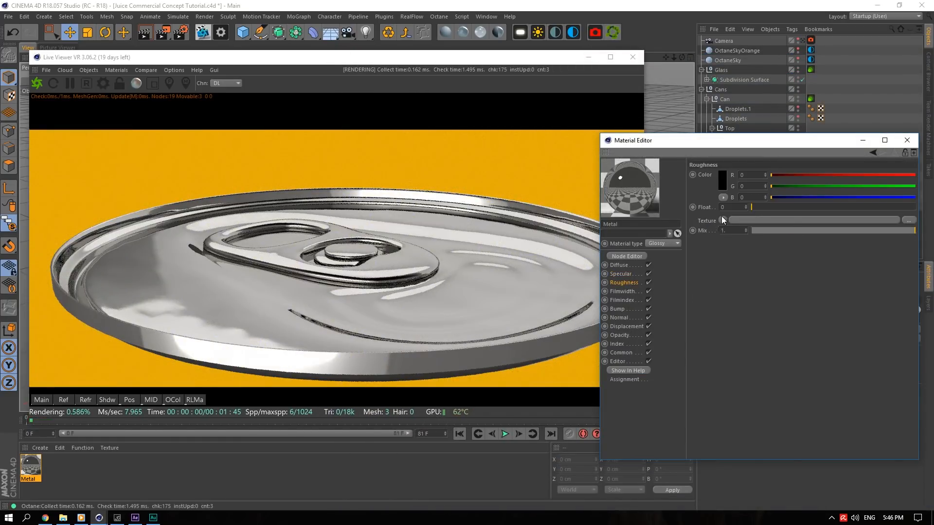
# Paste the copied image texture into the Roughness channel and load MetalAluminum001_GLOSS_VAR1_1K_SPECULAR.jpg into it.
pyautogui.click(723, 220)
pyautogui.click(752, 269)
pyautogui.click(735, 239)
pyautogui.click(913, 182)
pyautogui.click(722, 128)
pyautogui.click(665, 128)
pyautogui.click(851, 494)
# Set the roughness image texture's type to Float.
pyautogui.click(745, 273)
pyautogui.click(751, 292)
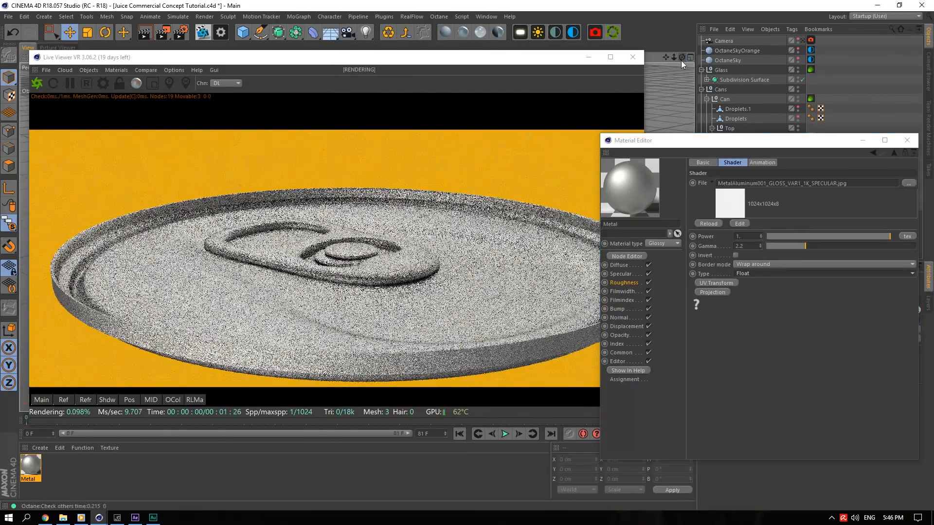
pyautogui.moveTo(674, 58)
pyautogui.mouseDown()
pyautogui.moveTo(661, 49)
pyautogui.moveTo(683, 60)
pyautogui.mouseUp()
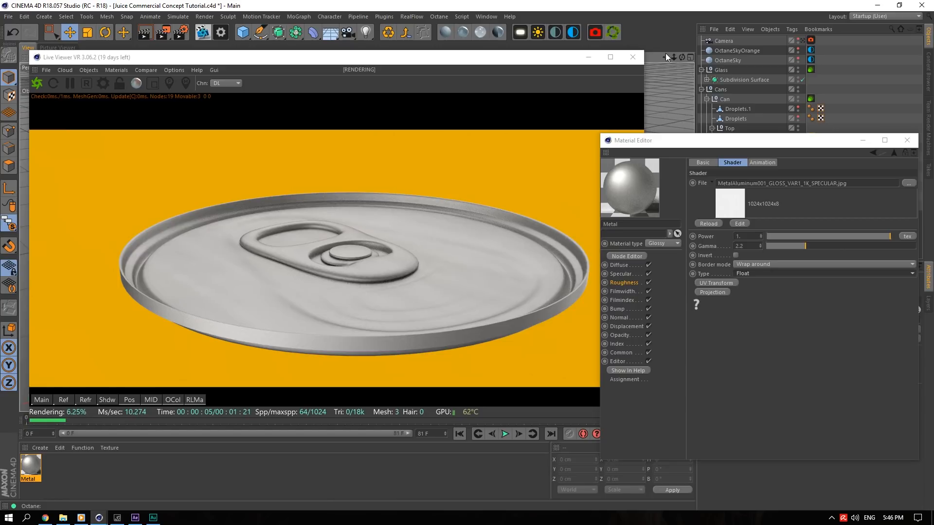
# Review the Octane path tracing kernel settings in the render settings, then close the settings and the material editor.
pyautogui.moveTo(666, 54); pyautogui.dragTo(341, 145)
pyautogui.hotkey('ctrl', 'b')
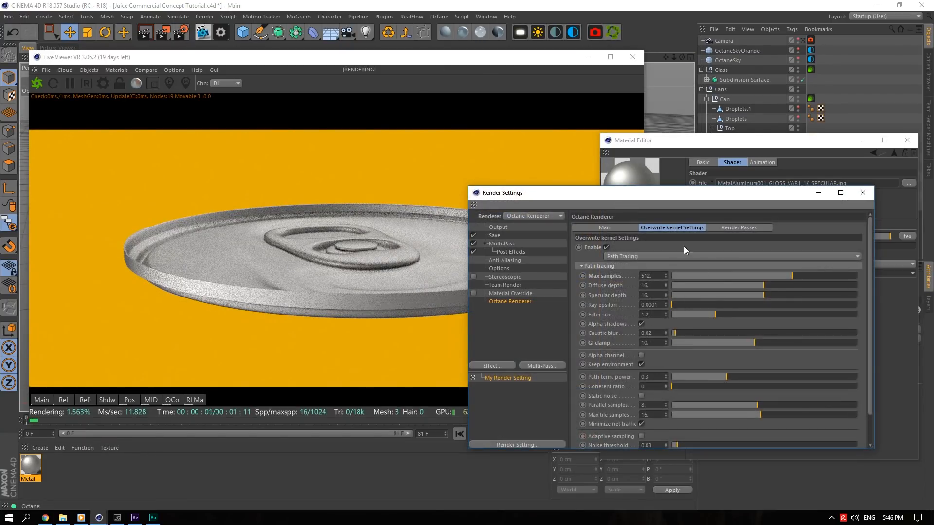
pyautogui.click(862, 193)
pyautogui.moveTo(666, 57); pyautogui.dragTo(682, 126)
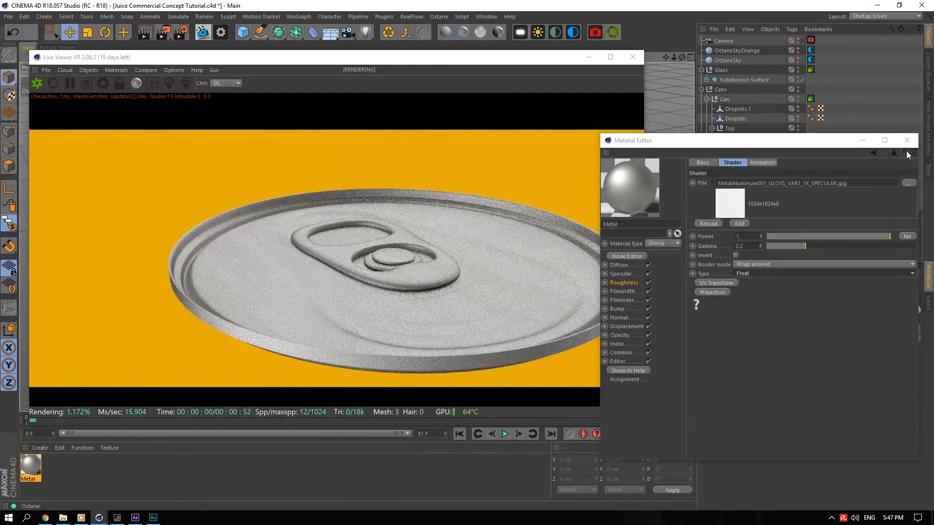
pyautogui.click(907, 141)
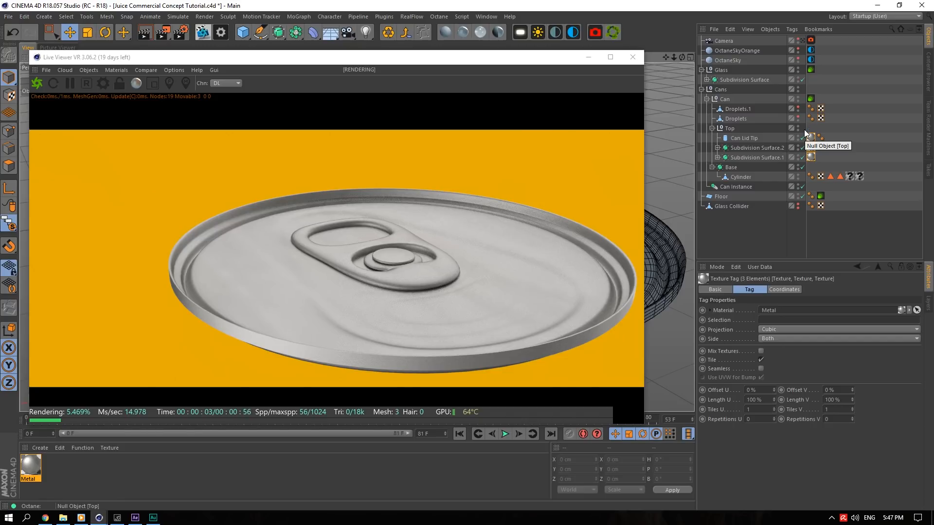
# Clear the selection and save the project.
pyautogui.click(849, 110)
pyautogui.hotkey('ctrl', 's')
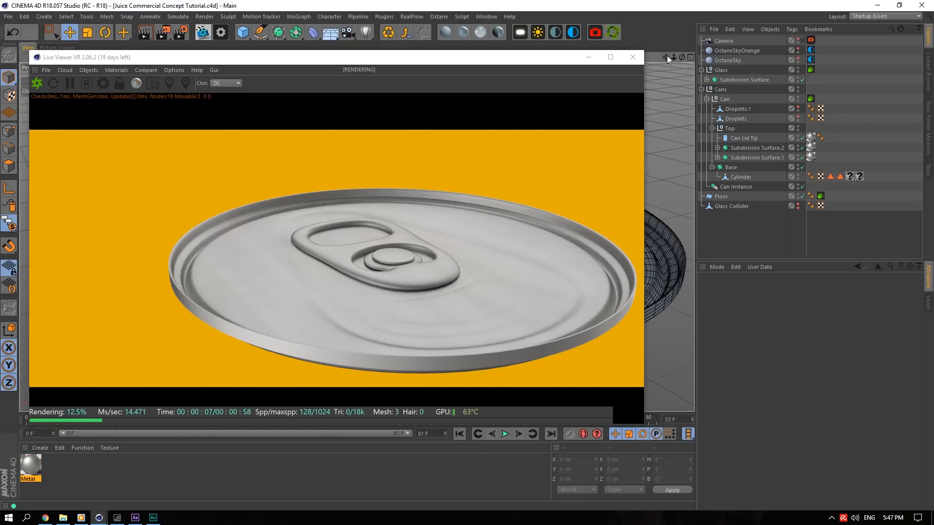
pyautogui.moveTo(682, 57)
pyautogui.mouseDown()
pyautogui.moveTo(690, 62)
pyautogui.moveTo(691, 48)
pyautogui.moveTo(668, 57)
pyautogui.moveTo(673, 68)
pyautogui.moveTo(681, 54)
pyautogui.mouseUp()
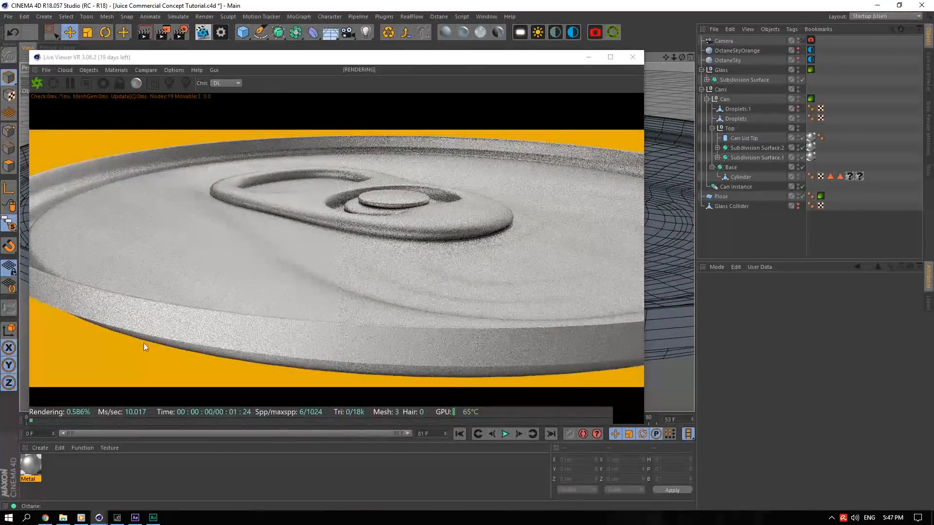
# Add an Octane ImageTexture to the Bump channel of the Metal material.
pyautogui.doubleClick(30, 466)
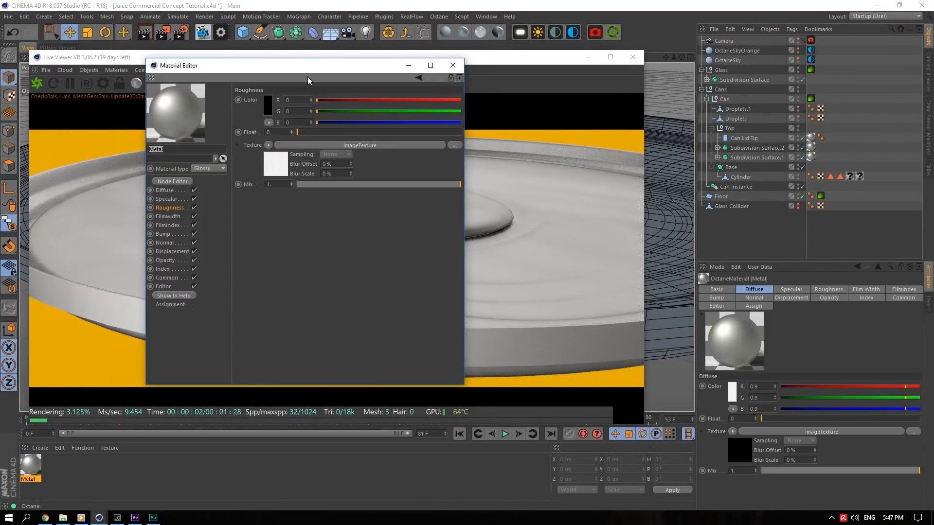
pyautogui.moveTo(194, 63); pyautogui.dragTo(562, 158)
pyautogui.click(519, 326)
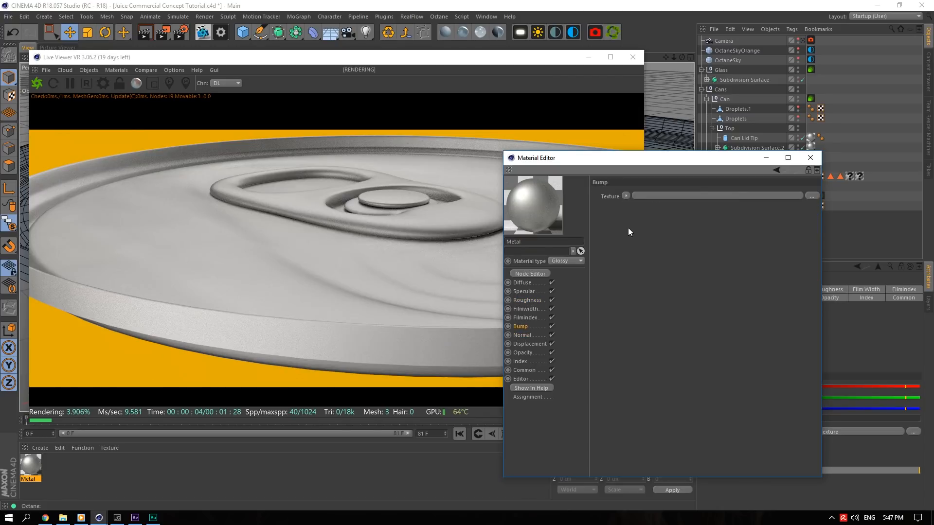
pyautogui.click(626, 196)
pyautogui.moveTo(650, 388)
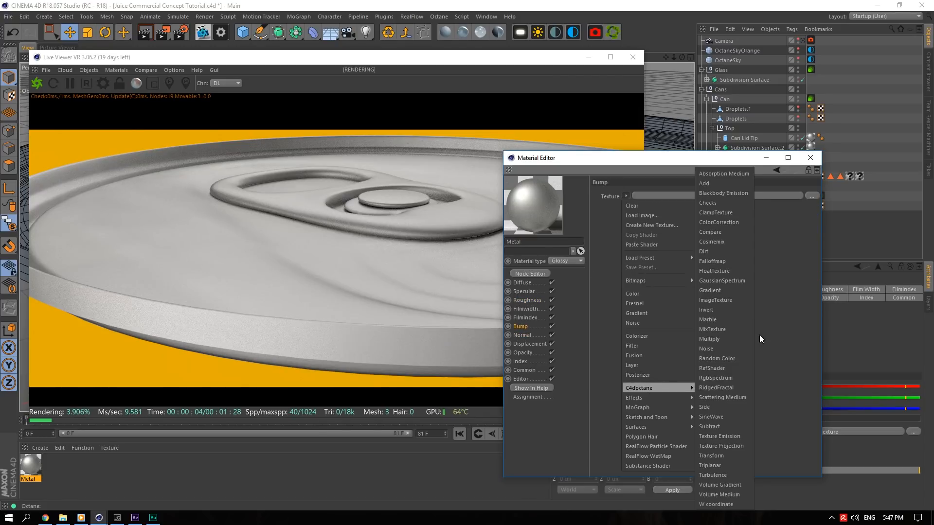
pyautogui.click(729, 309)
# Load Gallery_0001_Layer-1.jpg from the Poliigon Surface Imperfections folder into the bump image texture.
pyautogui.click(664, 219)
pyautogui.click(812, 211)
pyautogui.click(629, 74)
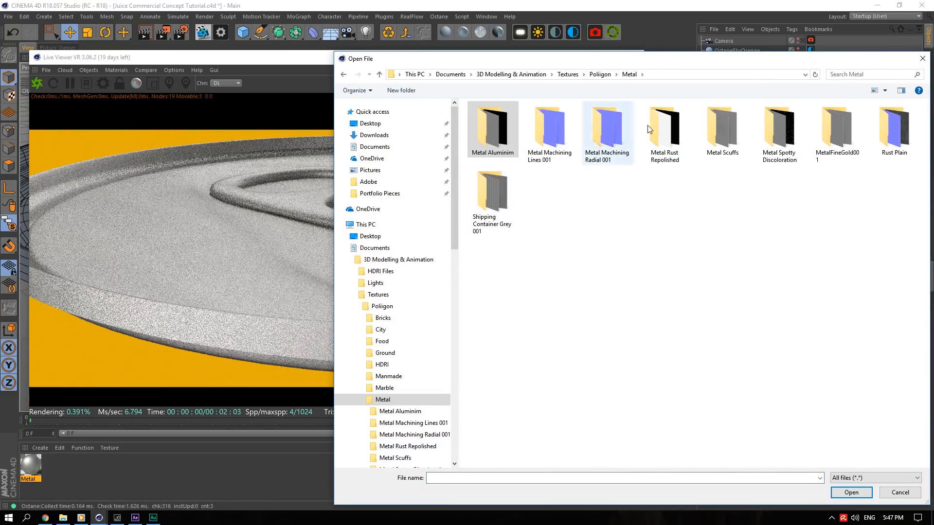
pyautogui.click(599, 74)
pyautogui.doubleClick(665, 190)
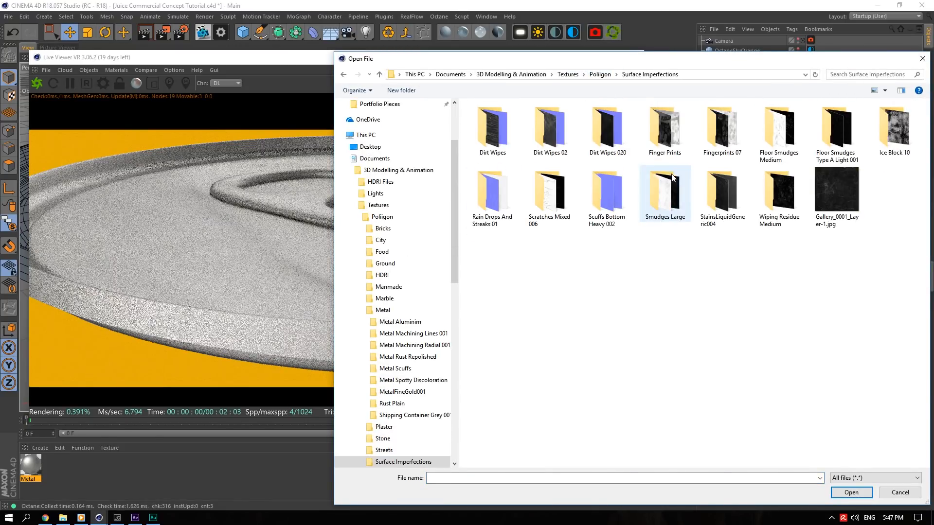
pyautogui.click(827, 193)
pyautogui.click(842, 493)
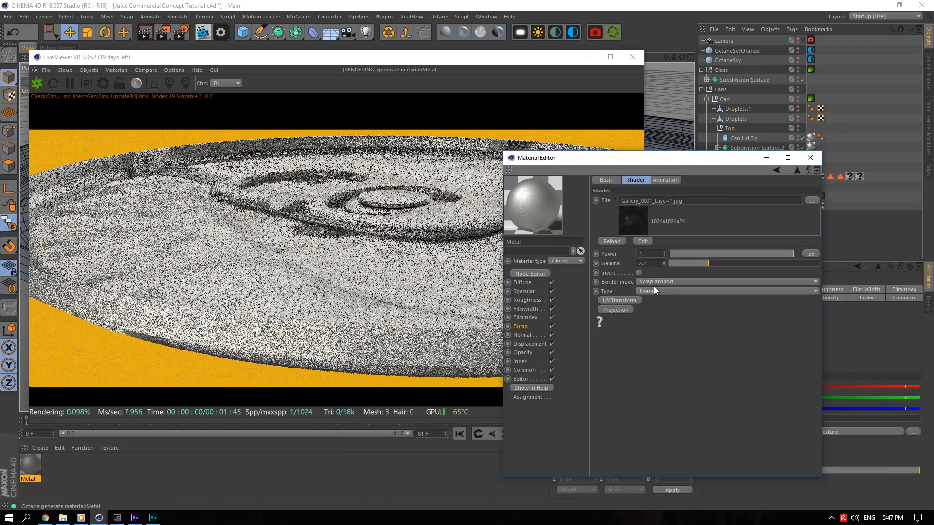
# Add a UV transform to the bump image texture and scale it down uniformly to about 0.032.
pyautogui.click(617, 301)
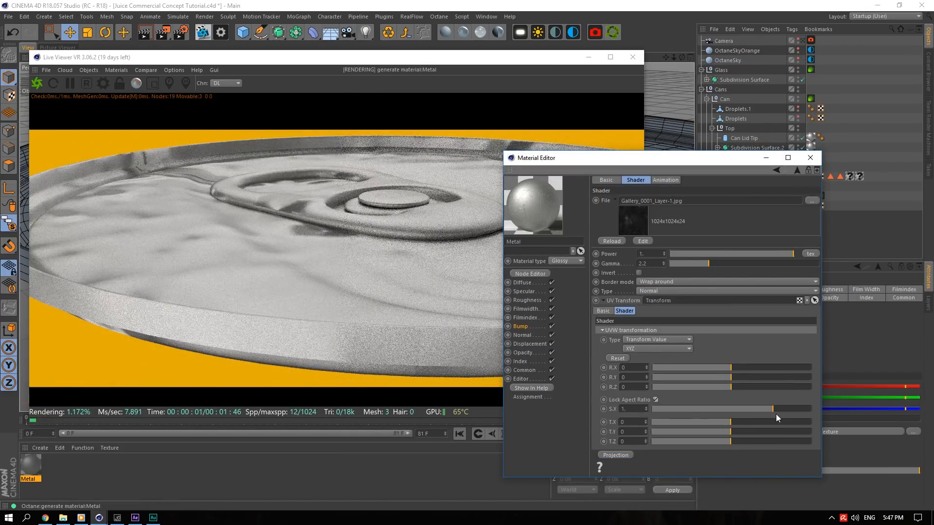
pyautogui.moveTo(734, 407); pyautogui.dragTo(713, 408)
pyautogui.moveTo(682, 58)
pyautogui.mouseDown()
pyautogui.moveTo(674, 57)
pyautogui.moveTo(684, 56)
pyautogui.mouseUp()
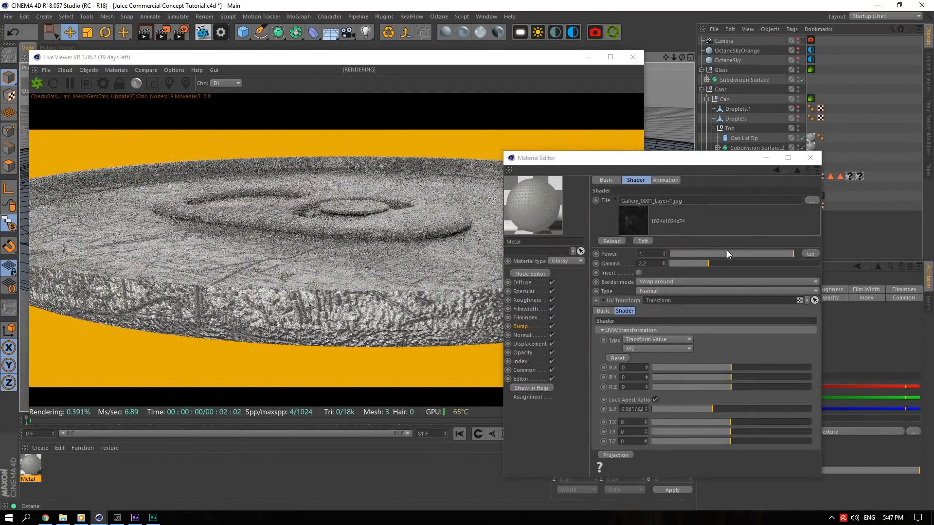
# Lower the bump image texture's power to about 0.016 and check the scratches on the lid.
pyautogui.moveTo(768, 252); pyautogui.dragTo(672, 254)
pyautogui.moveTo(676, 55); pyautogui.dragTo(682, 59)
pyautogui.moveTo(676, 57); pyautogui.dragTo(681, 60)
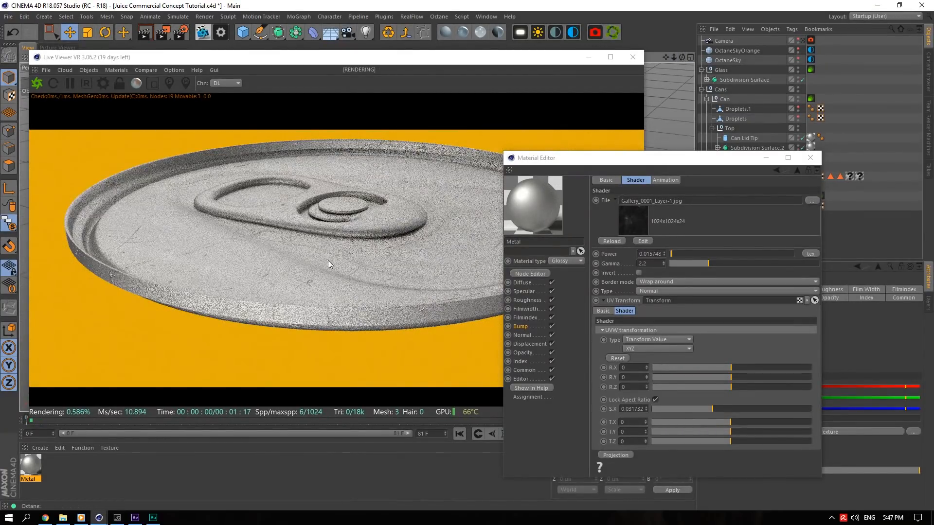
pyautogui.moveTo(696, 157); pyautogui.dragTo(766, 139)
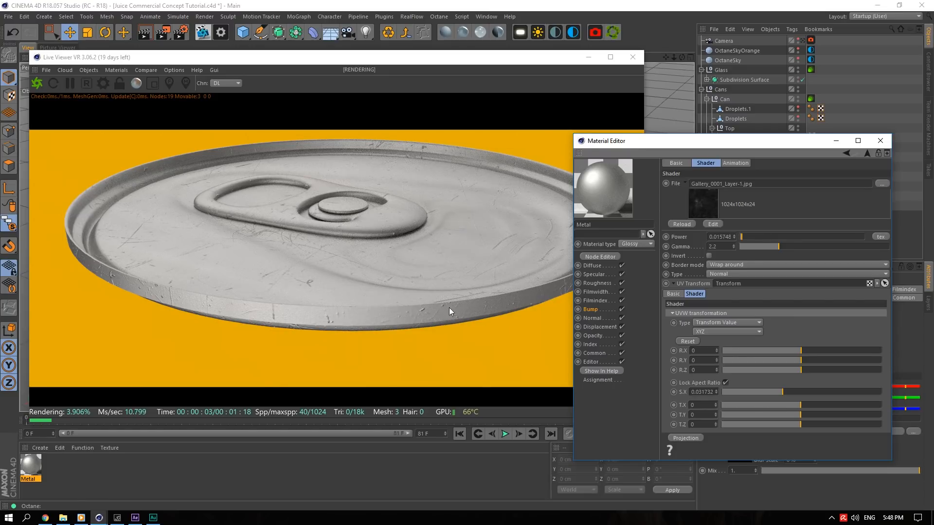
# Invert the bump image texture and set its power to 0.005.
pyautogui.click(708, 255)
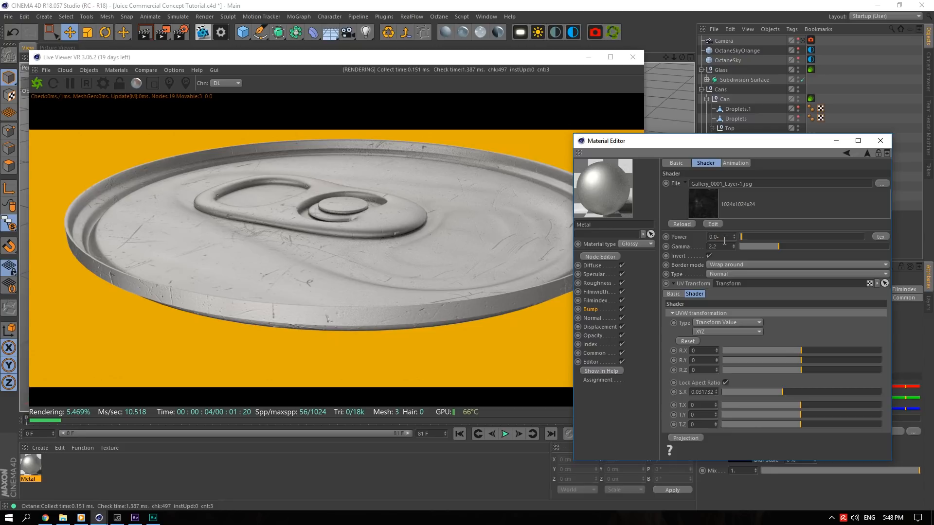
pyautogui.write('2')
pyautogui.click(721, 247)
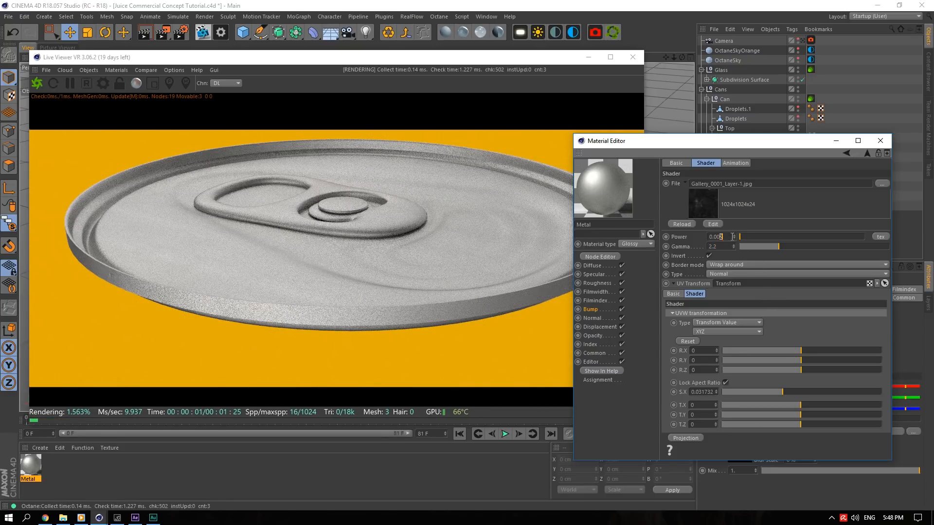
pyautogui.click(724, 247)
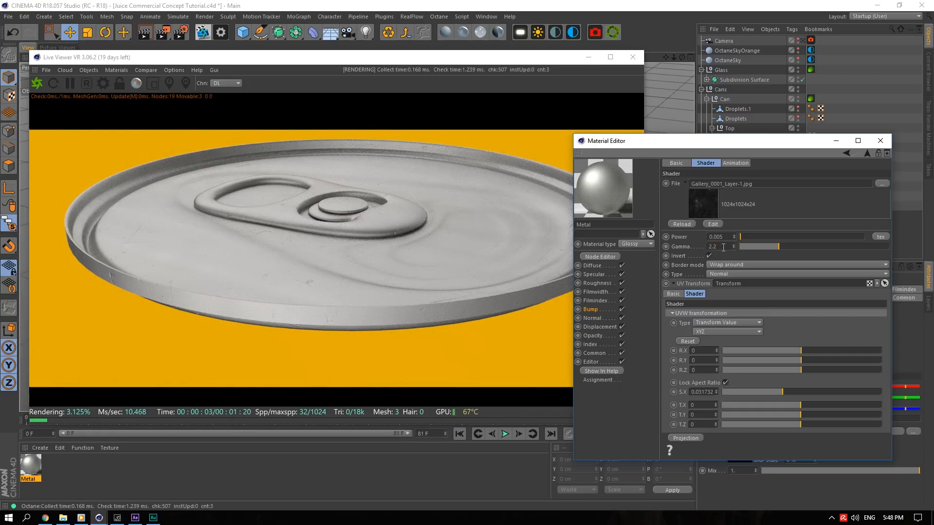
# Try larger scratches on the lid, then set the bump texture's UV scale to about 0.034.
pyautogui.click(801, 394)
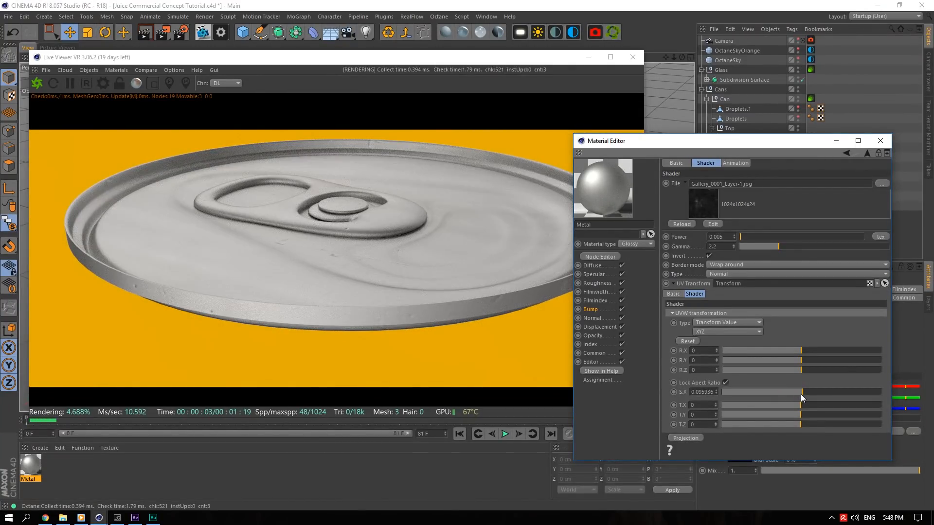
pyautogui.moveTo(800, 394); pyautogui.dragTo(784, 392)
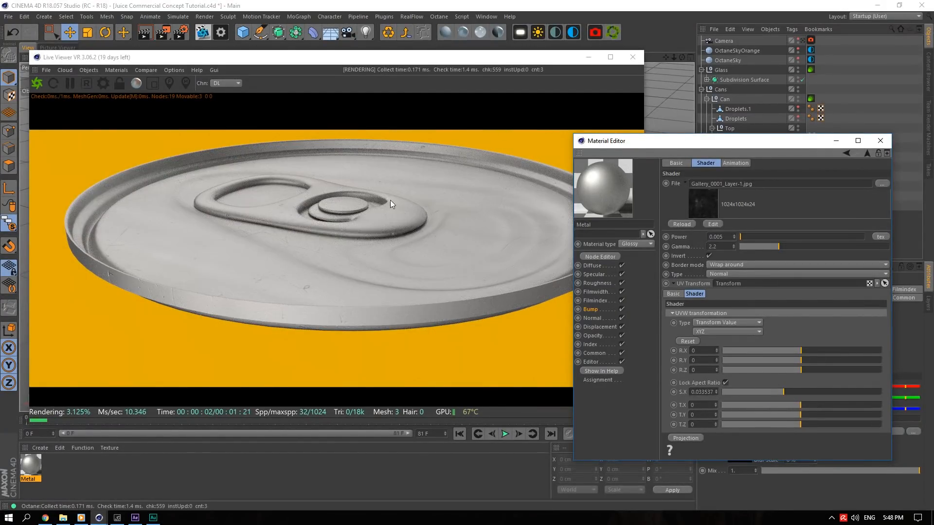
pyautogui.moveTo(674, 57); pyautogui.dragTo(414, 255)
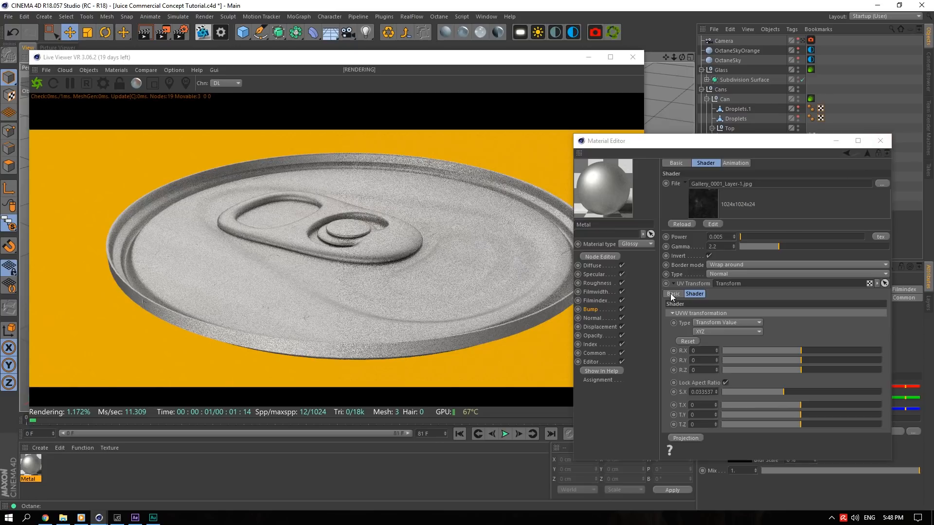
# Create an Octane mix material and an Octane diffuse material, naming the diffuse one Overlay.
pyautogui.click(481, 35)
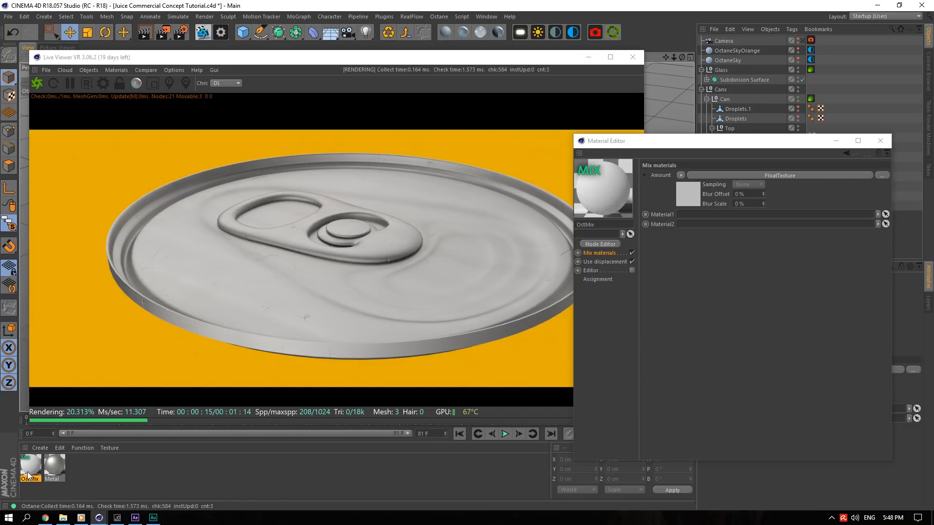
pyautogui.click(449, 36)
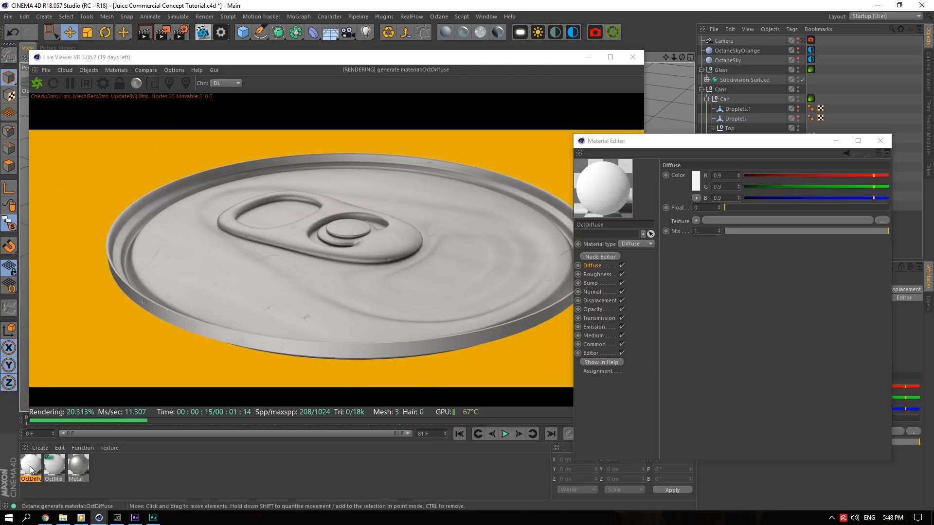
pyautogui.click(608, 228)
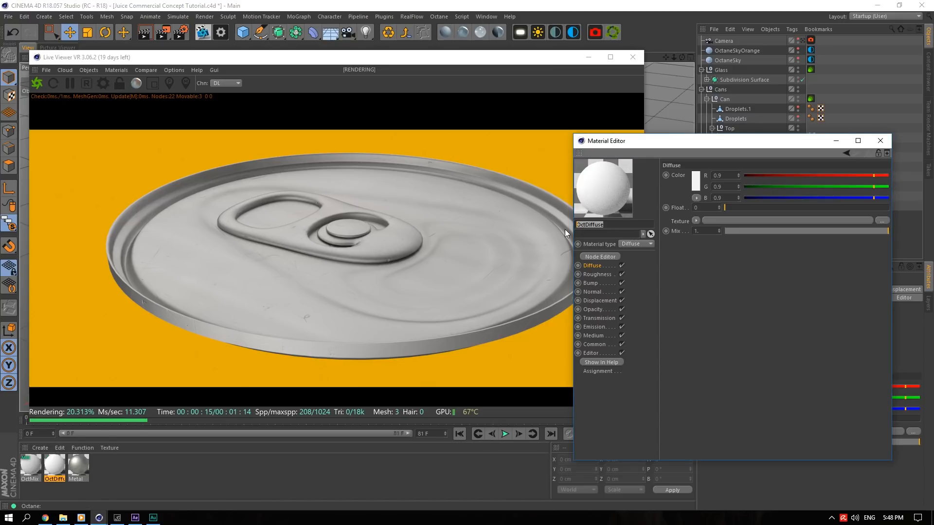
pyautogui.write('Overlay')
# In the mix material, assign Overlay as Material1 and Metal as Material2, and use an Octane ImageTexture for the amount.
pyautogui.click(27, 464)
pyautogui.moveTo(67, 469); pyautogui.dragTo(687, 224)
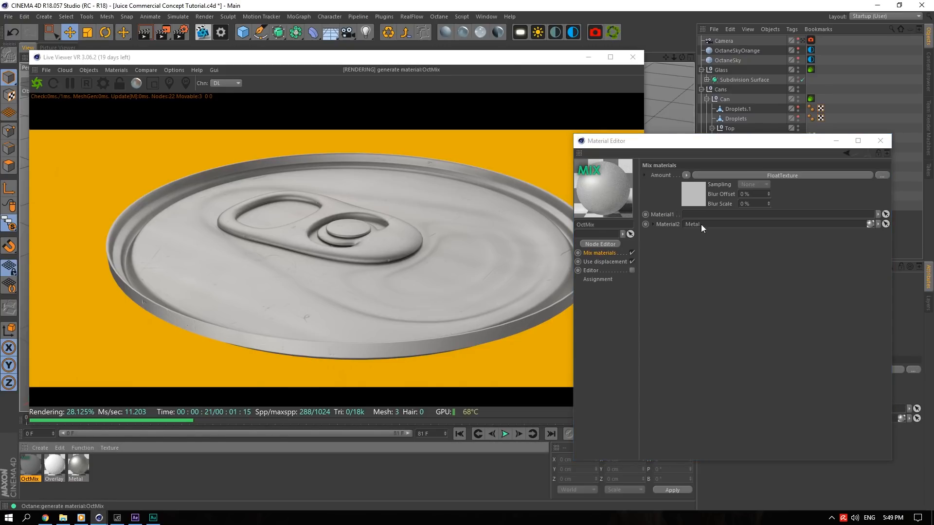
pyautogui.click(685, 175)
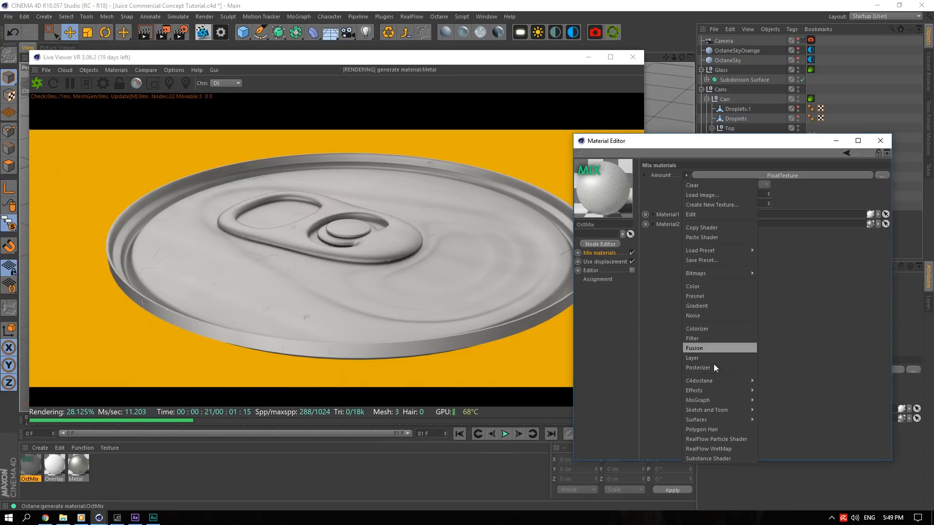
pyautogui.moveTo(710, 381)
pyautogui.click(778, 300)
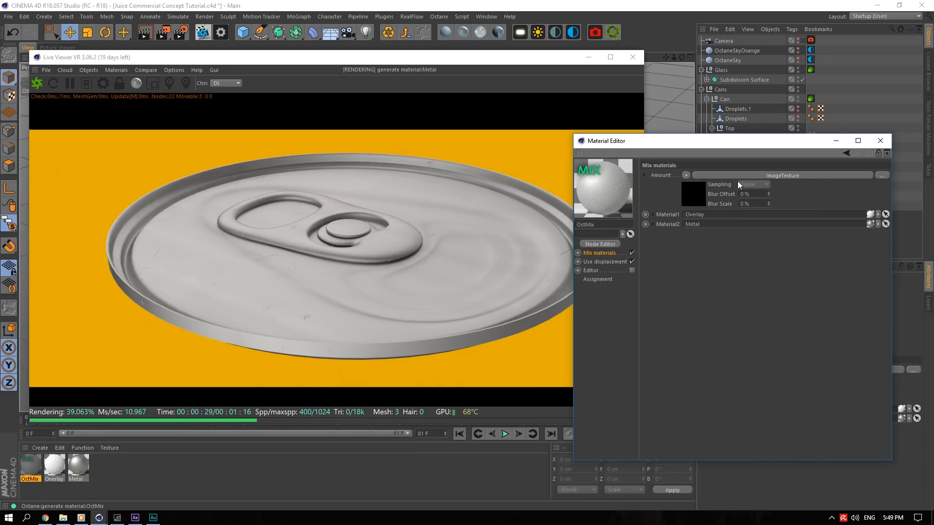
# Load Fingerprints007_OVERLAY_VAR1_3K.jpg from the Surface Imperfections textures into the mix amount's image texture.
pyautogui.click(833, 176)
pyautogui.click(851, 197)
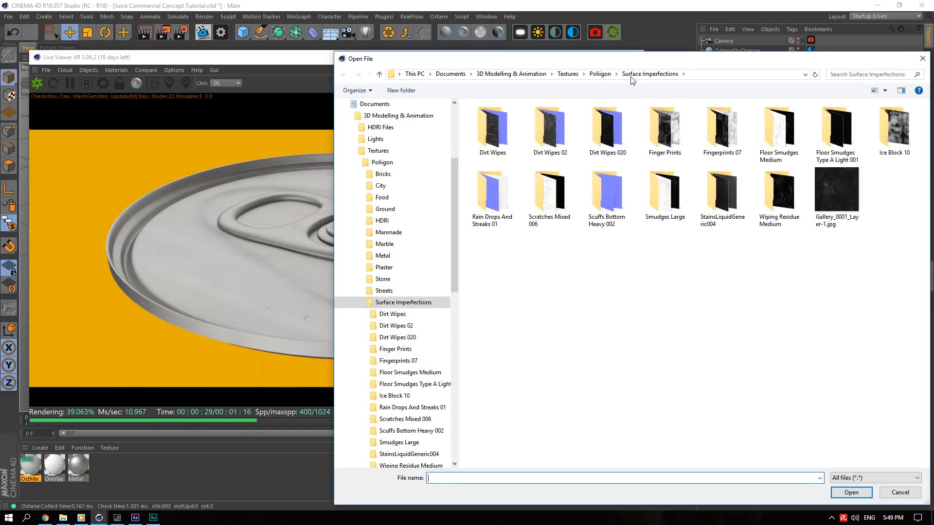
pyautogui.doubleClick(670, 118)
pyautogui.click(653, 74)
pyautogui.doubleClick(702, 120)
pyautogui.click(493, 123)
pyautogui.press('Return')
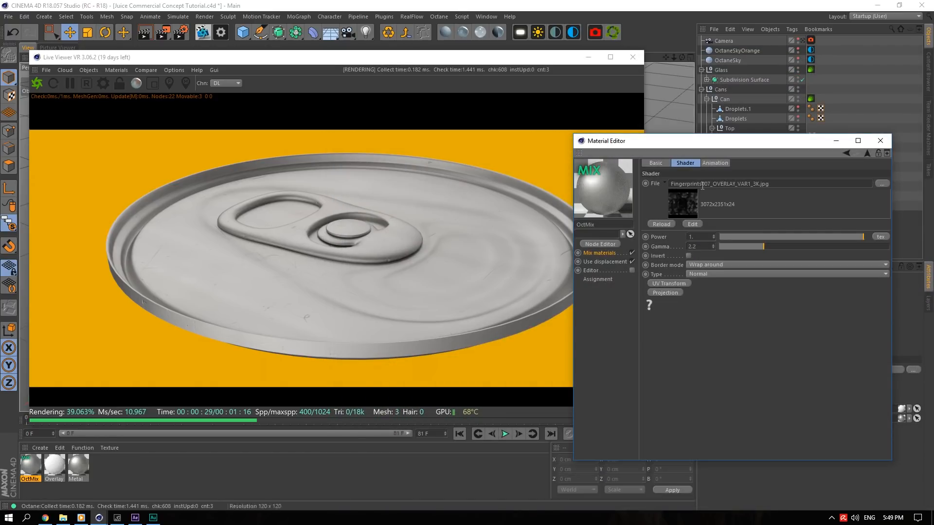
# Change the Overlay material's diffuse color to saturated red and close the material editor.
pyautogui.click(53, 464)
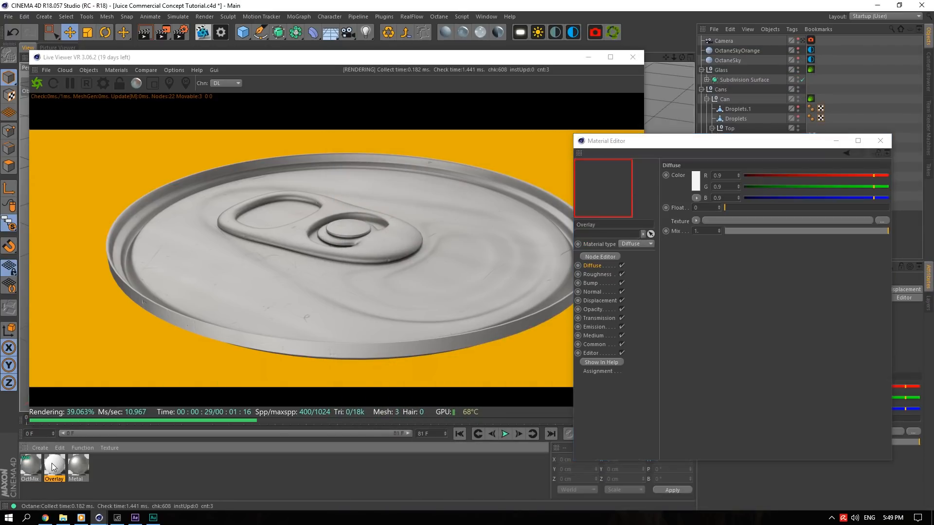
pyautogui.click(693, 188)
pyautogui.click(662, 183)
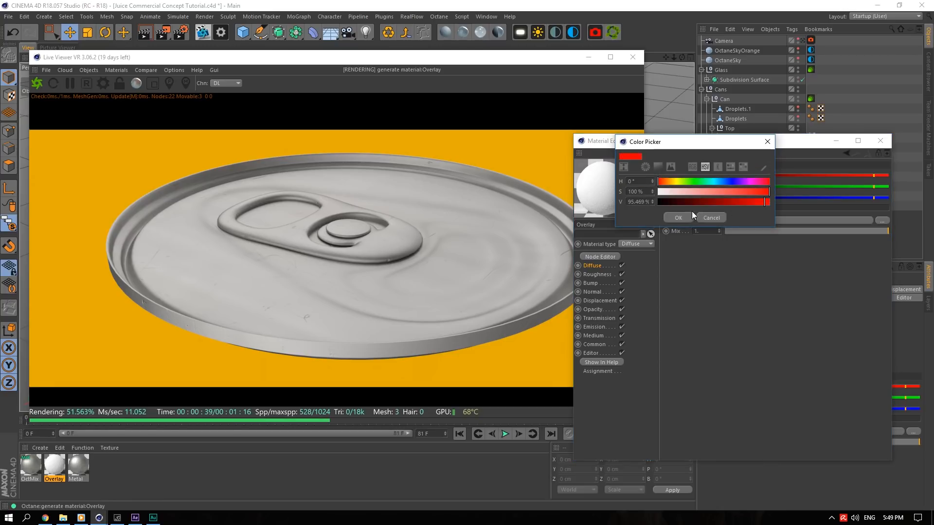
pyautogui.click(879, 141)
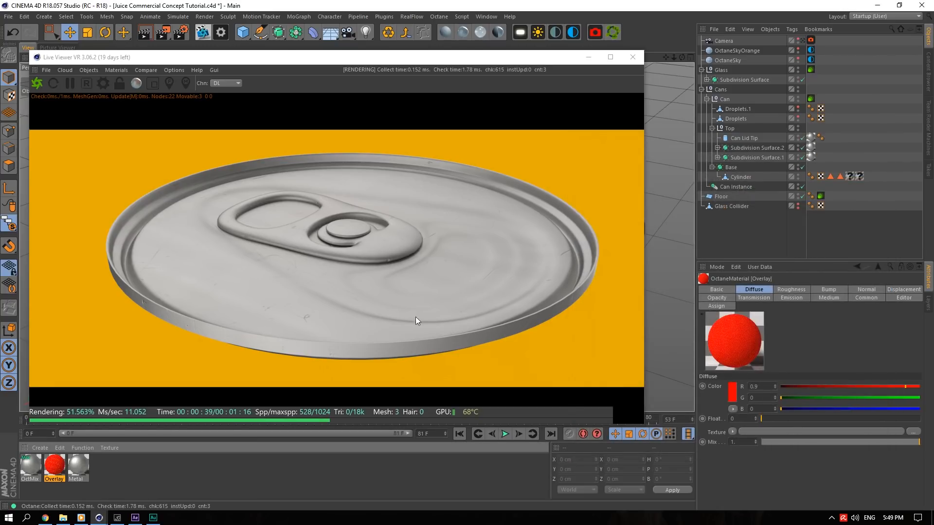
# Apply the mix material to the lid tip and both subdivision surfaces of the can's top, replacing Metal.
pyautogui.moveTo(23, 474); pyautogui.dragTo(788, 208)
pyautogui.moveTo(812, 141); pyautogui.dragTo(802, 100)
pyautogui.moveTo(808, 159); pyautogui.dragTo(810, 157)
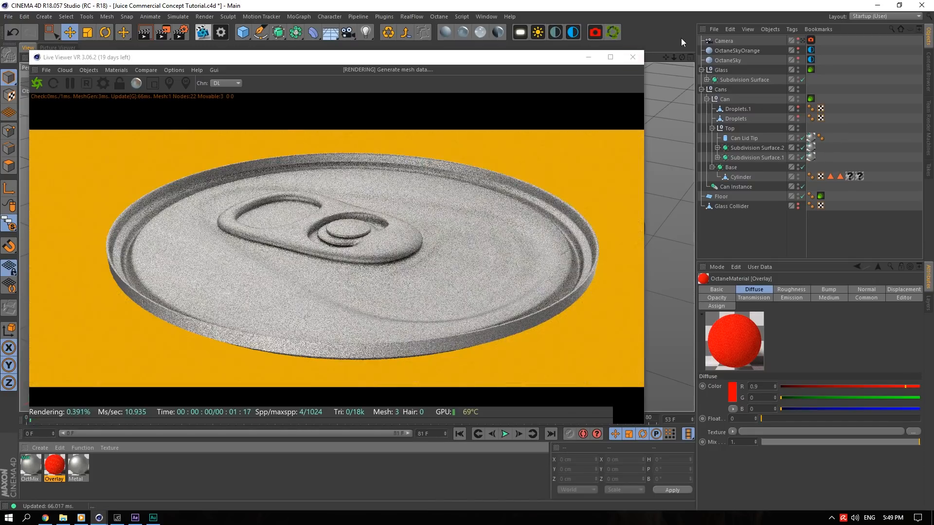
# Set the power of the mix material's fingerprint image texture to 25.
pyautogui.doubleClick(30, 466)
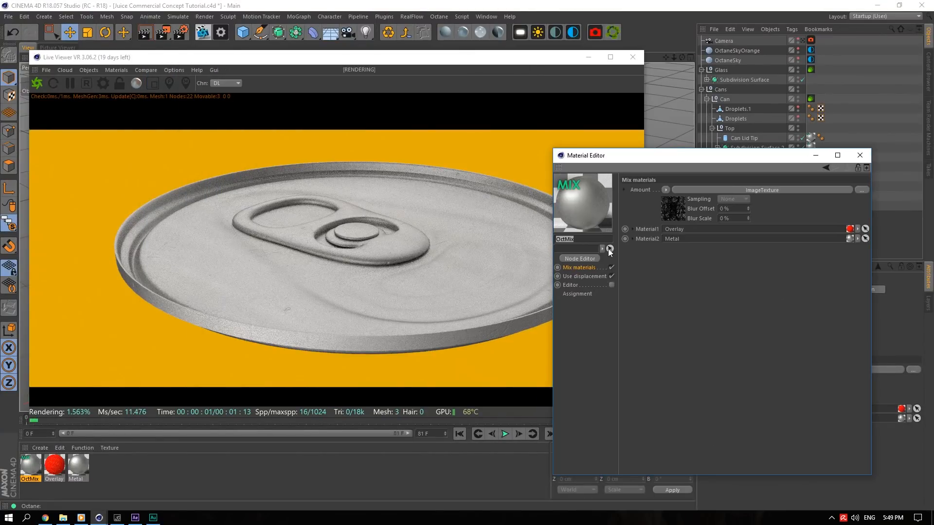
pyautogui.click(662, 216)
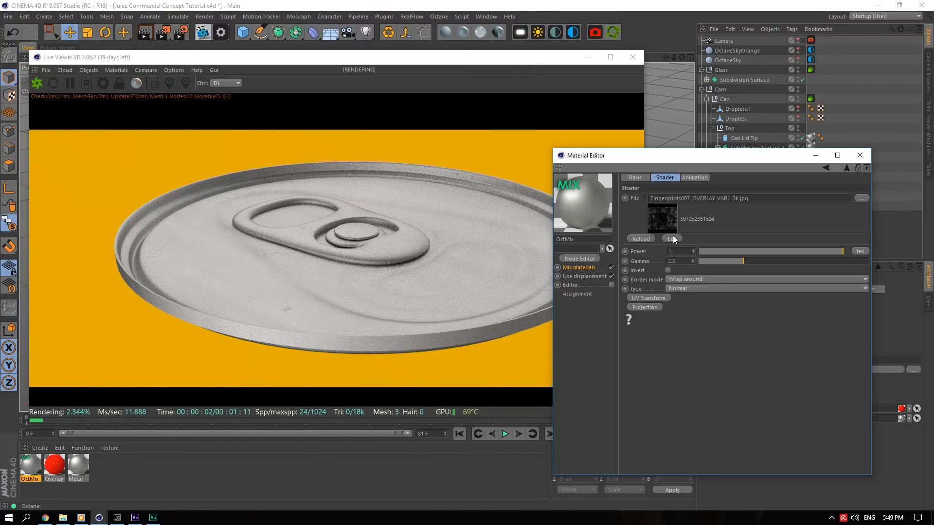
pyautogui.doubleClick(681, 251)
pyautogui.write('25')
pyautogui.click(689, 262)
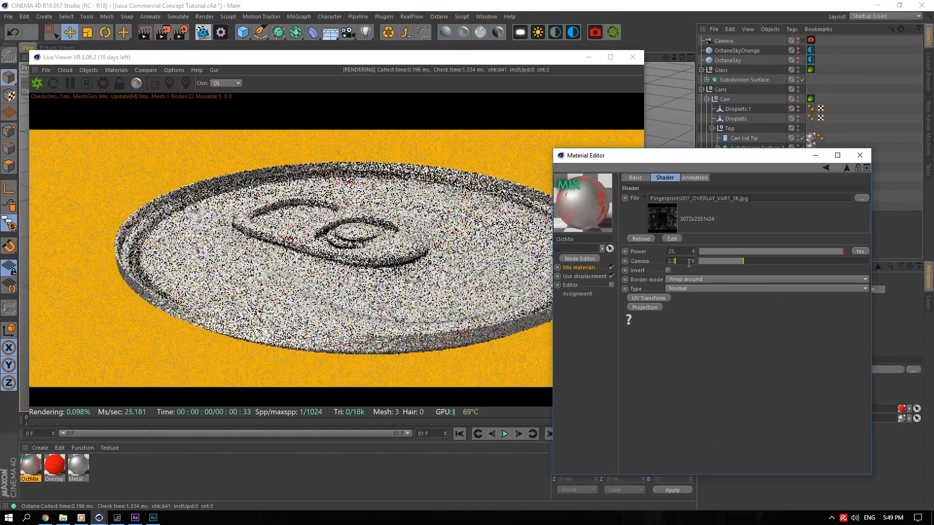
# Add a UV transform to the fingerprint texture, lock its aspect ratio and scale it to about 0.083.
pyautogui.click(650, 297)
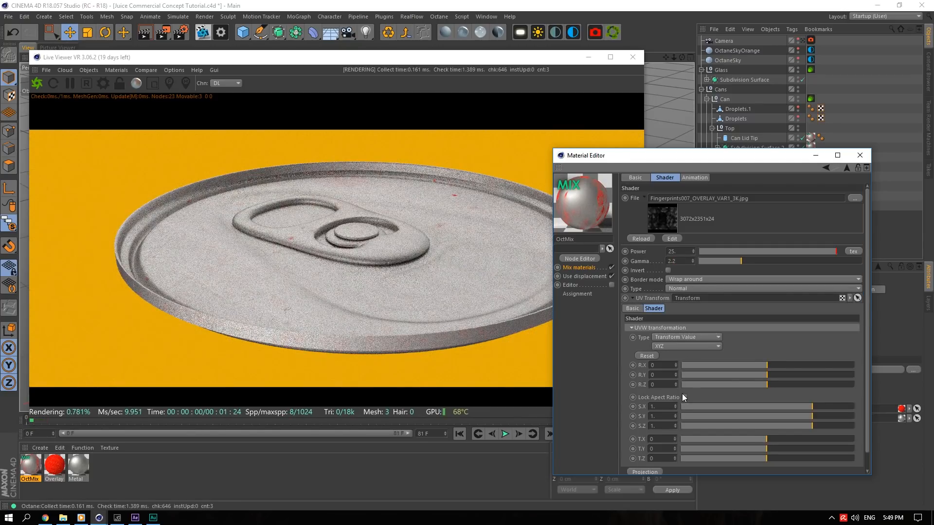
pyautogui.click(685, 397)
pyautogui.moveTo(796, 408); pyautogui.dragTo(768, 407)
pyautogui.keyDown('alt'); pyautogui.moveTo(681, 84); pyautogui.dragTo(680, 100); pyautogui.keyUp('alt')
pyautogui.scroll(-2, 680, 98)
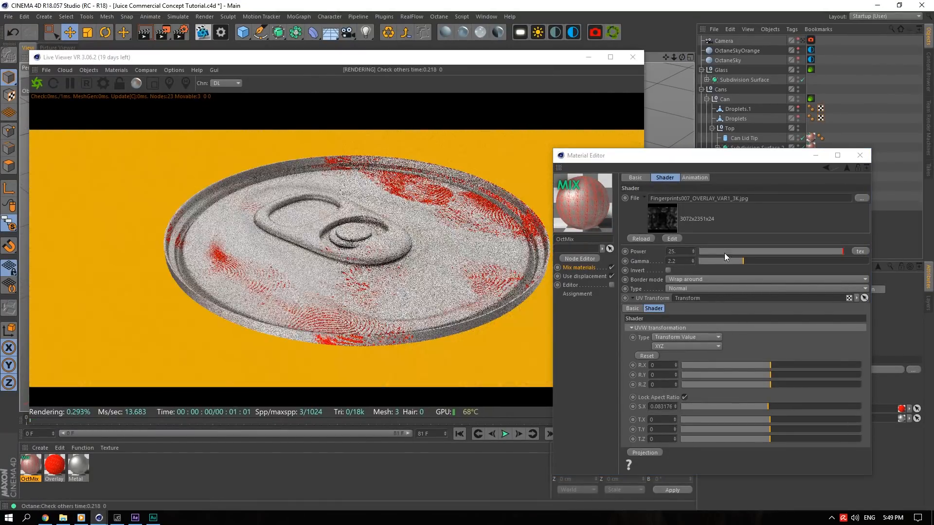
# Increase the fingerprint texture's UV transform scale to about 0.104.
pyautogui.click(773, 407)
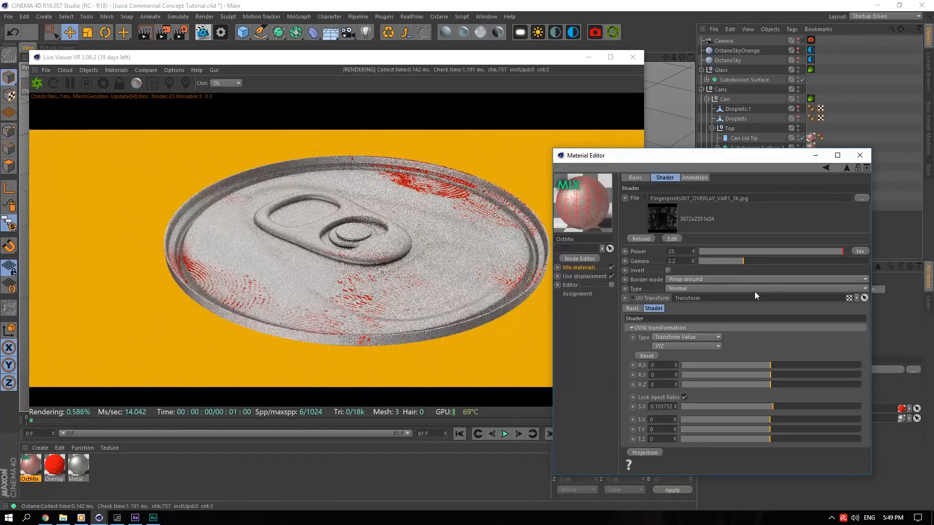
pyautogui.moveTo(749, 384); pyautogui.dragTo(772, 383)
pyautogui.doubleClick(662, 383)
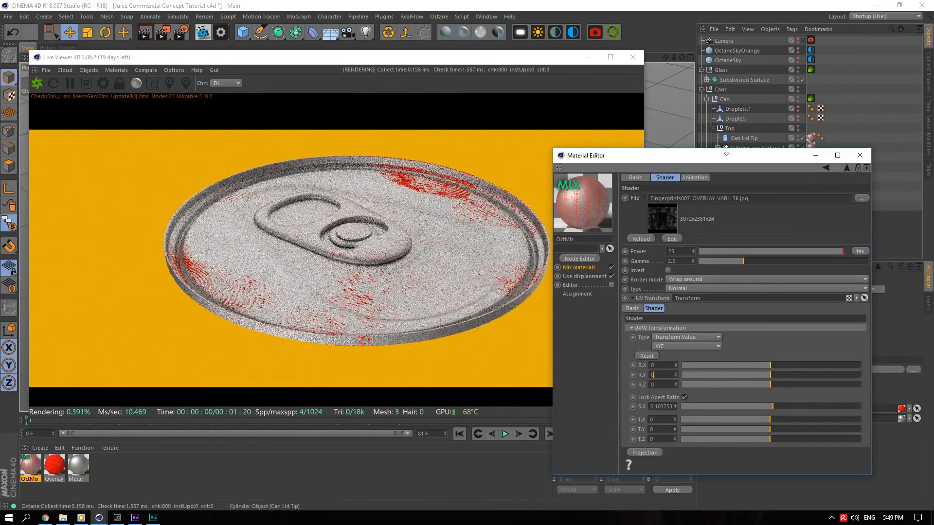
# Try shifting the texture offset of the mix material tags on the three lid objects.
pyautogui.moveTo(720, 155); pyautogui.dragTo(498, 334)
pyautogui.moveTo(813, 132); pyautogui.dragTo(815, 161)
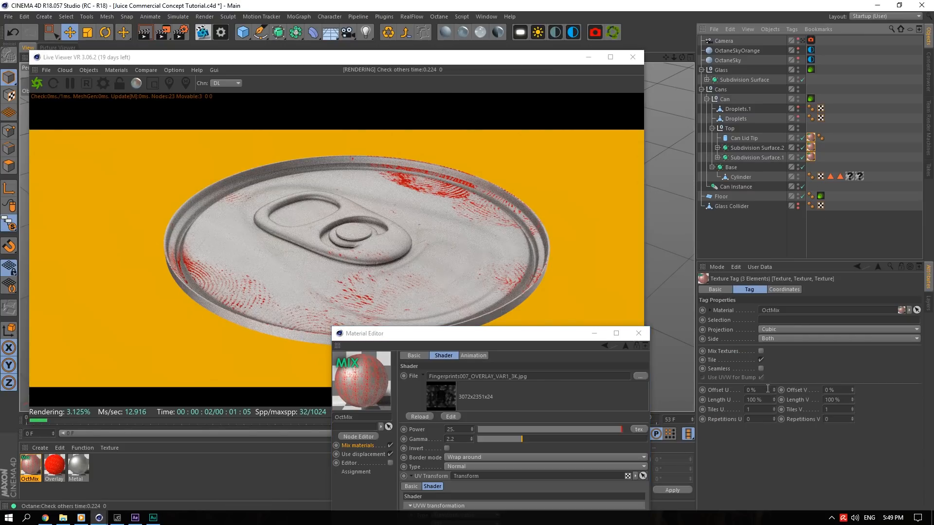
pyautogui.moveTo(774, 391); pyautogui.dragTo(775, 391)
pyautogui.moveTo(853, 391); pyautogui.dragTo(783, 399)
pyautogui.press('Return')
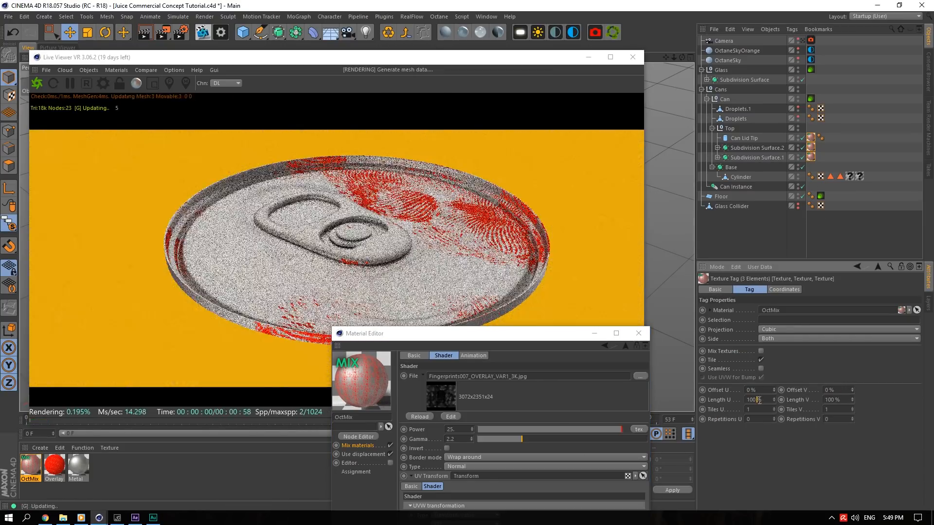
pyautogui.moveTo(473, 334); pyautogui.dragTo(704, 162)
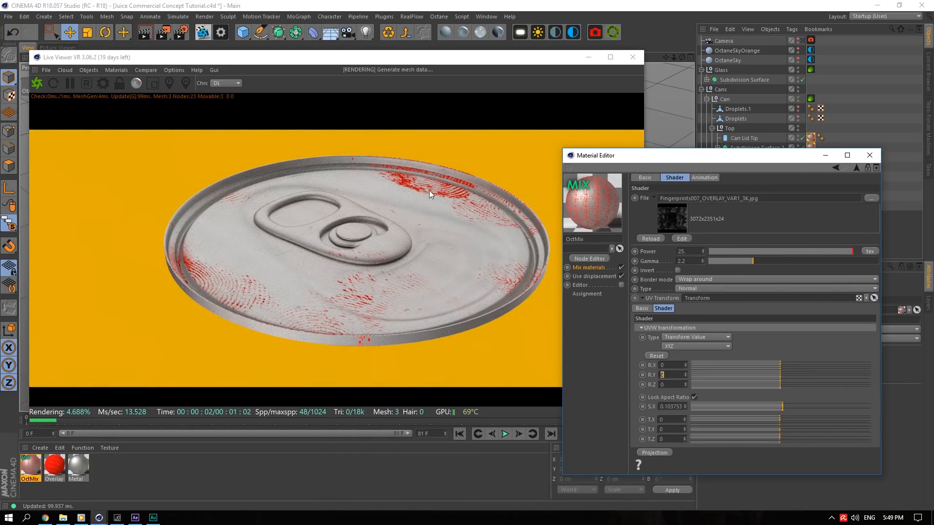
# Change the Overlay material's diffuse color to dark brown with hue 25°, saturation 59% and value about 35%.
pyautogui.click(54, 466)
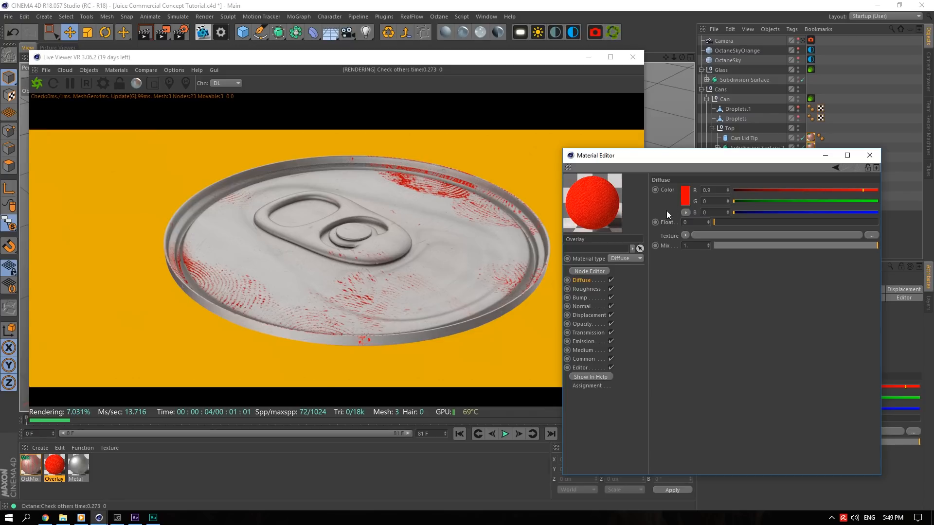
pyautogui.click(685, 196)
pyautogui.click(658, 195)
pyautogui.moveTo(658, 197); pyautogui.dragTo(652, 195)
pyautogui.moveTo(730, 205)
pyautogui.mouseDown()
pyautogui.moveTo(689, 205)
pyautogui.moveTo(681, 216)
pyautogui.mouseUp()
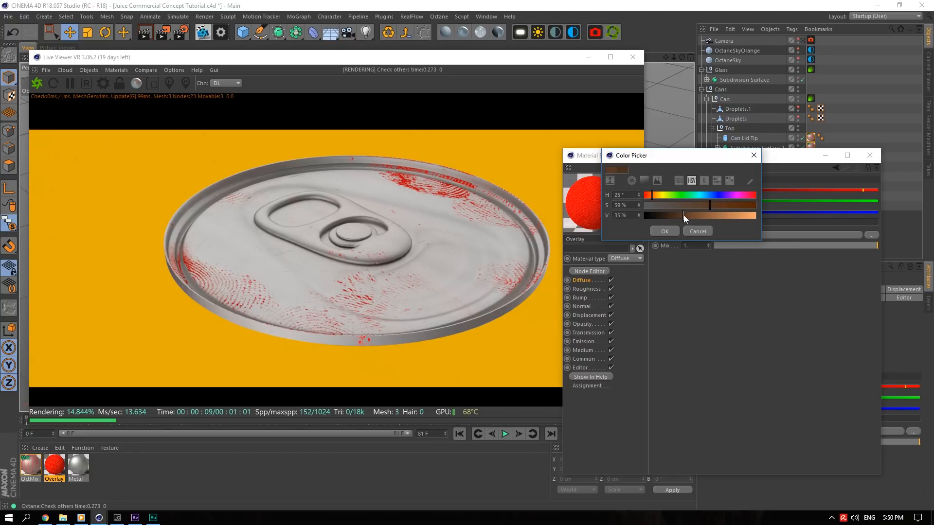
pyautogui.click(684, 215)
pyautogui.click(664, 232)
# Set the power of the mix material's fingerprint texture to 4 and close the material editor.
pyautogui.click(32, 466)
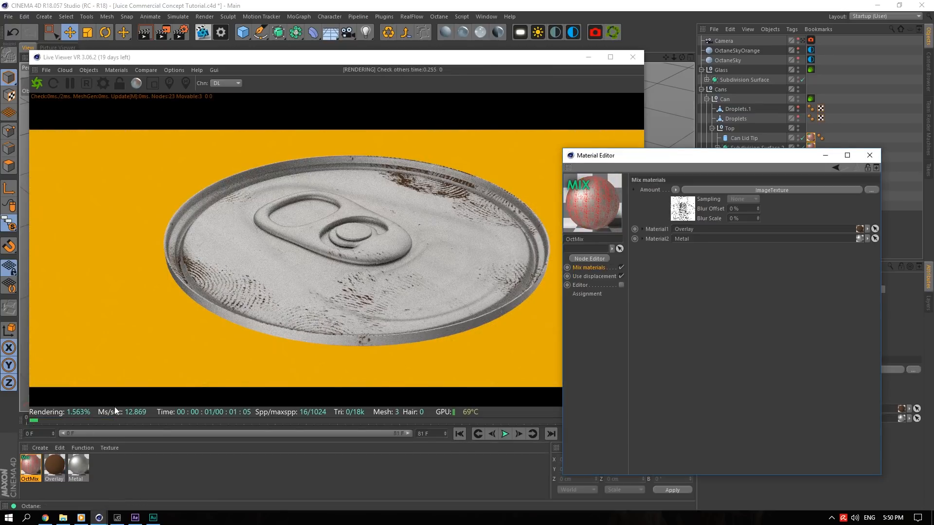
pyautogui.click(693, 217)
pyautogui.press('BackSpace')
pyautogui.press('BackSpace')
pyautogui.write('4')
pyautogui.press('Return')
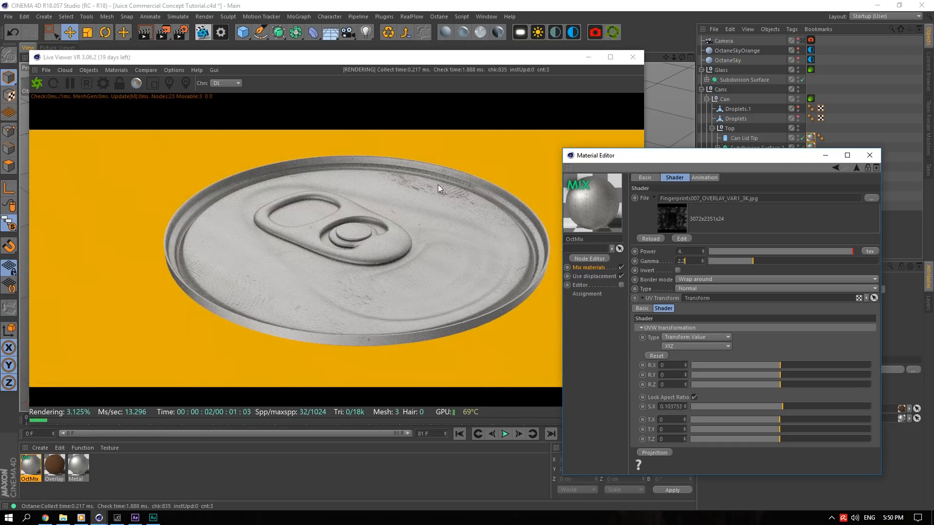
pyautogui.click(870, 155)
# Isolate the whole Can hierarchy with Viewport Solo Hierarchy and save the project.
pyautogui.moveTo(678, 60); pyautogui.dragTo(662, 63)
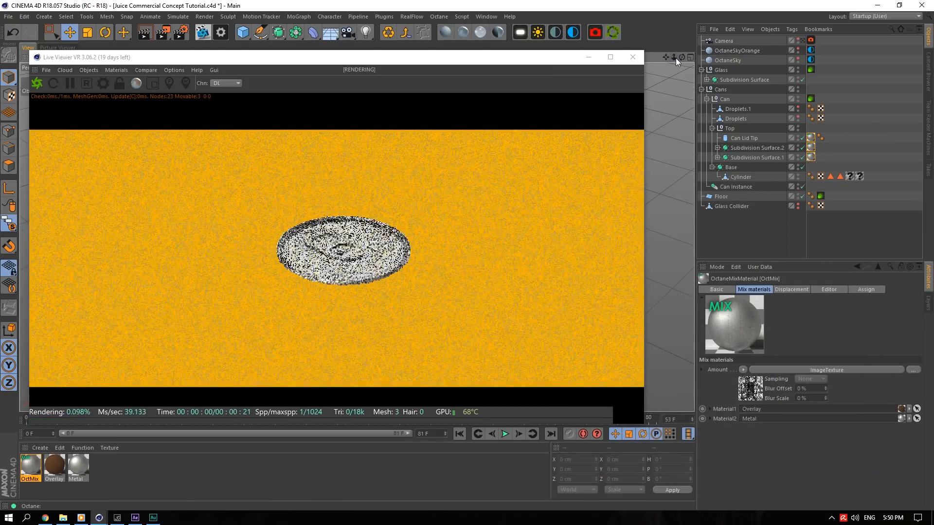
pyautogui.click(737, 129)
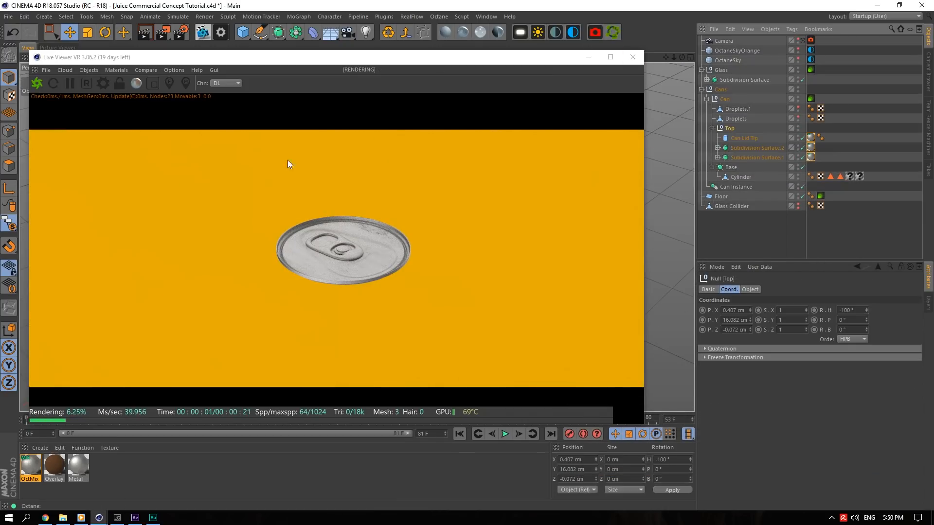
pyautogui.click(725, 98)
pyautogui.click(707, 99)
pyautogui.moveTo(8, 231); pyautogui.dragTo(61, 271)
pyautogui.hotkey('ctrl', 's')
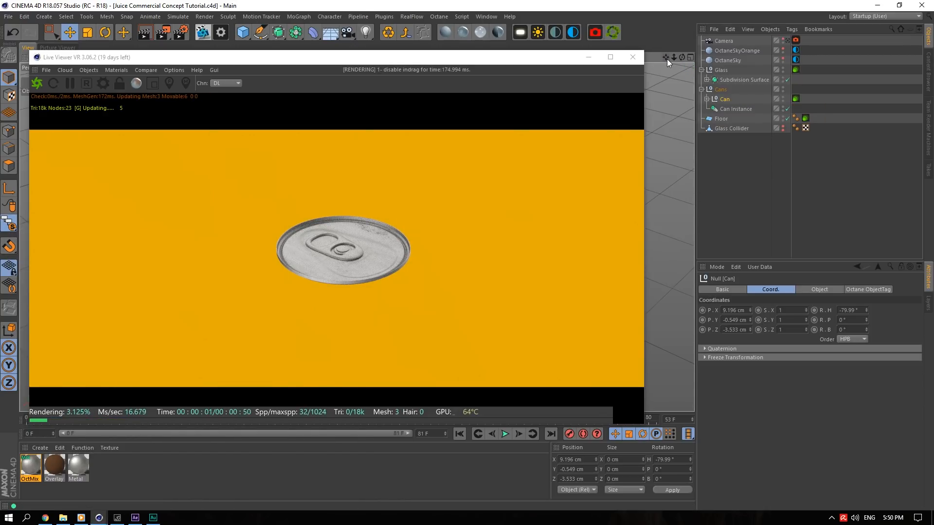
# Replace the last missing material on the Base's cylinder with the mix material.
pyautogui.moveTo(667, 57); pyautogui.dragTo(682, 30)
pyautogui.click(708, 99)
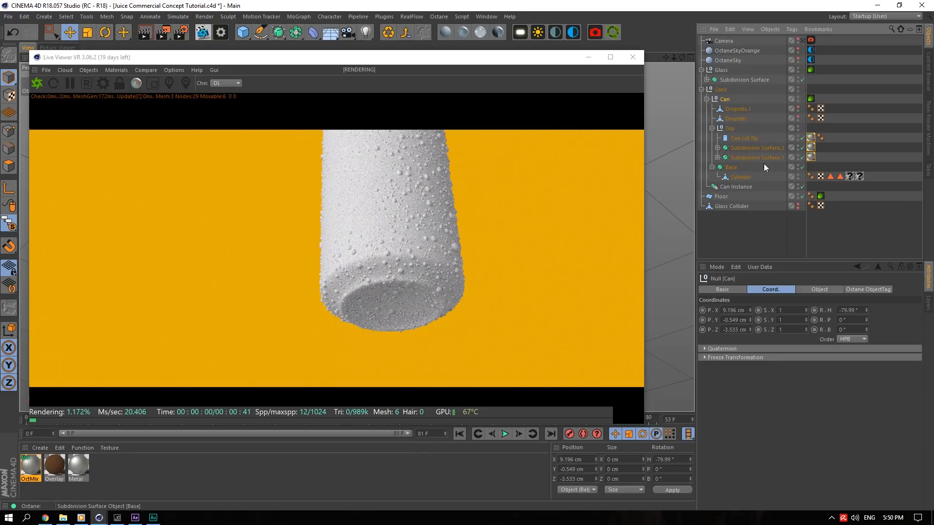
pyautogui.click(731, 167)
pyautogui.moveTo(31, 472); pyautogui.dragTo(861, 177)
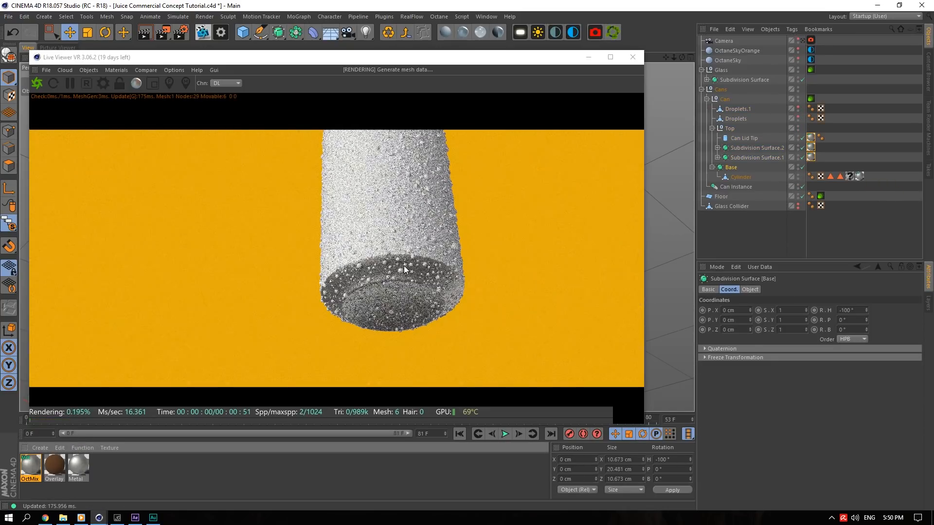
# Create an Octane specular material named Droplets and apply it to both droplet objects of the can.
pyautogui.moveTo(682, 57); pyautogui.dragTo(682, 85)
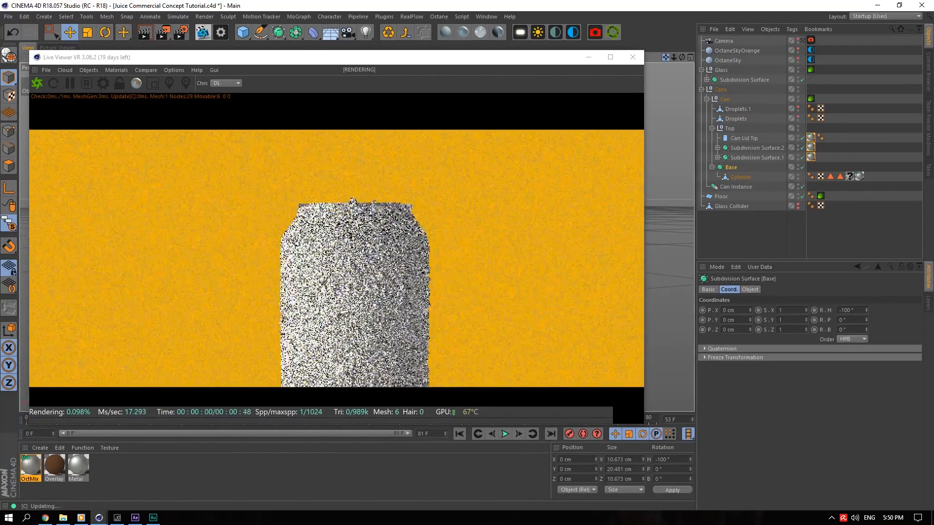
pyautogui.click(480, 32)
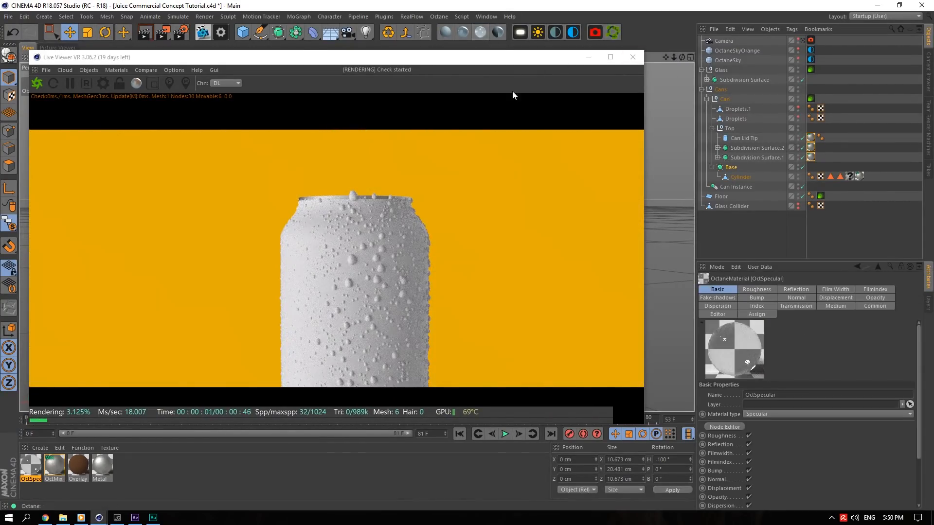
pyautogui.doubleClick(30, 466)
pyautogui.write('Drople')
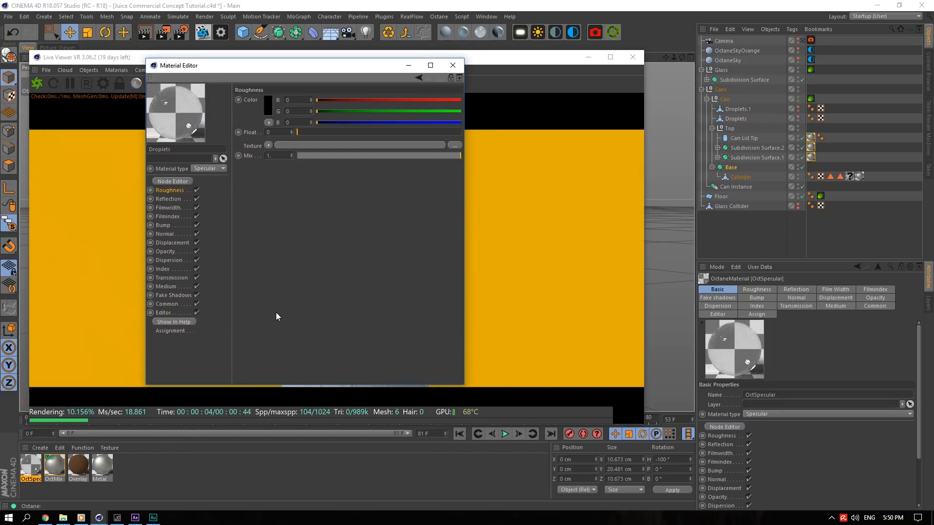
pyautogui.write('ts')
pyautogui.click(452, 65)
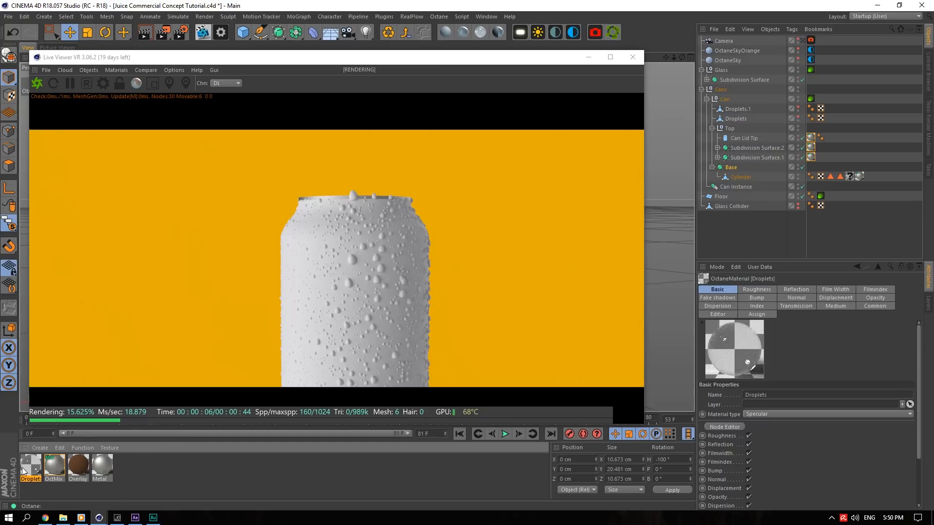
pyautogui.moveTo(773, 78); pyautogui.dragTo(742, 109)
pyautogui.keyDown('ctrl'); pyautogui.moveTo(831, 107); pyautogui.dragTo(828, 129); pyautogui.keyUp('ctrl')
# Enable fake shadows and Affect alpha on the Droplets material and close its editor.
pyautogui.doubleClick(31, 467)
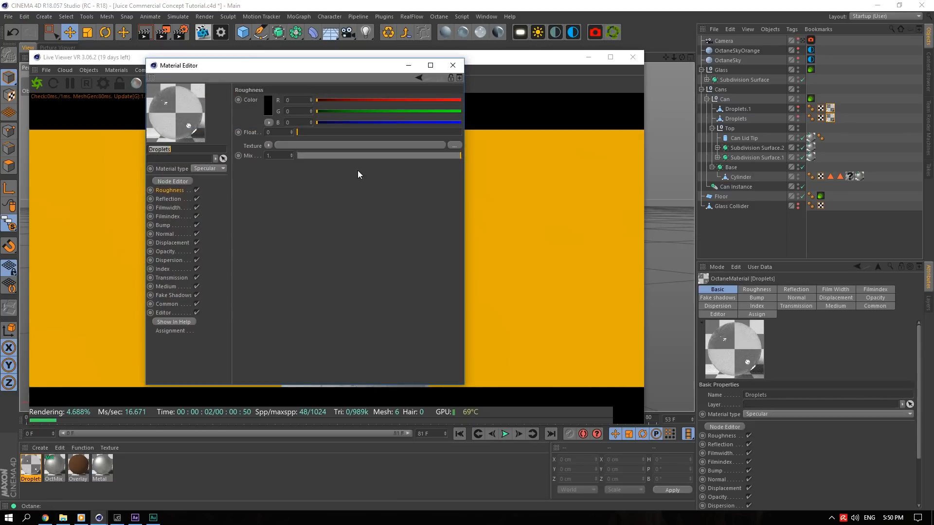
pyautogui.moveTo(265, 67); pyautogui.dragTo(595, 156)
pyautogui.click(504, 366)
pyautogui.click(502, 376)
pyautogui.click(503, 385)
pyautogui.click(615, 189)
pyautogui.click(497, 393)
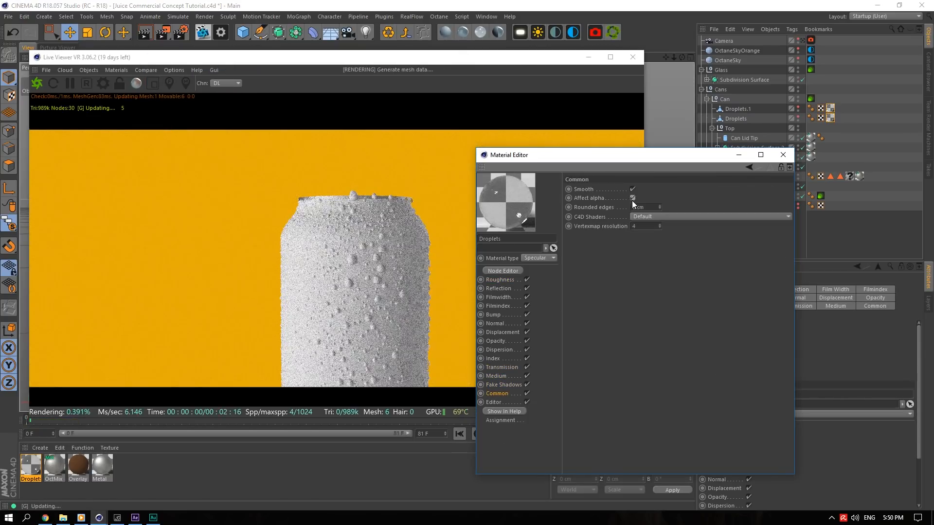
pyautogui.click(784, 156)
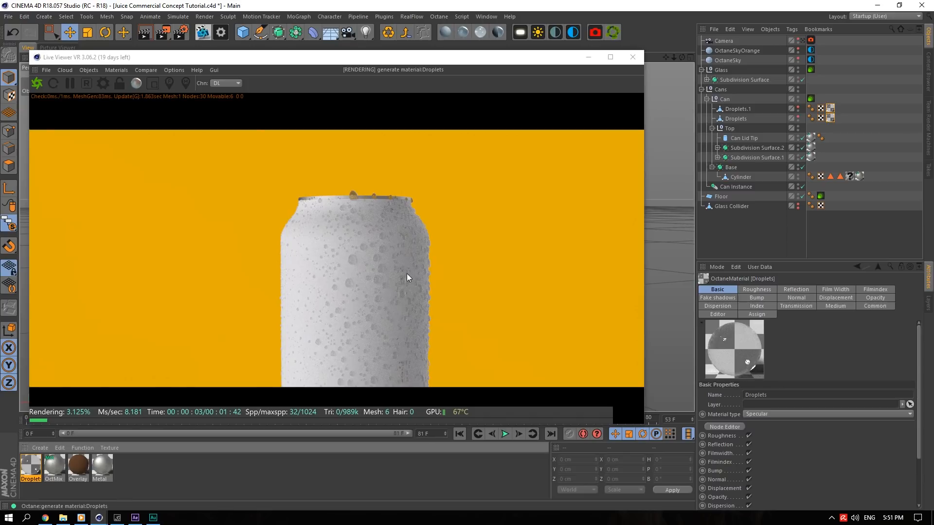
# Isolate the can's Base subdivision surface with Viewport Solo Hierarchy.
pyautogui.moveTo(666, 57); pyautogui.dragTo(669, 20)
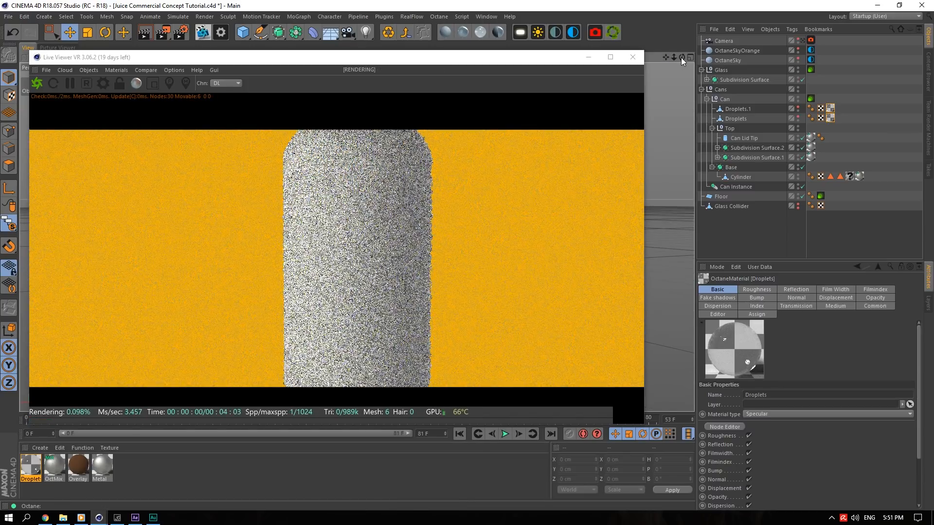
pyautogui.moveTo(681, 57); pyautogui.dragTo(728, 108)
pyautogui.click(729, 129)
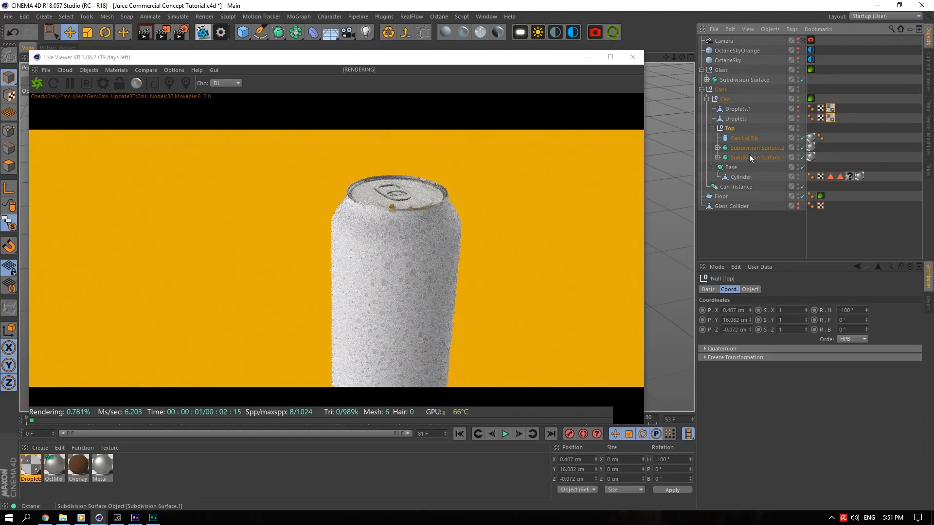
pyautogui.click(10, 227)
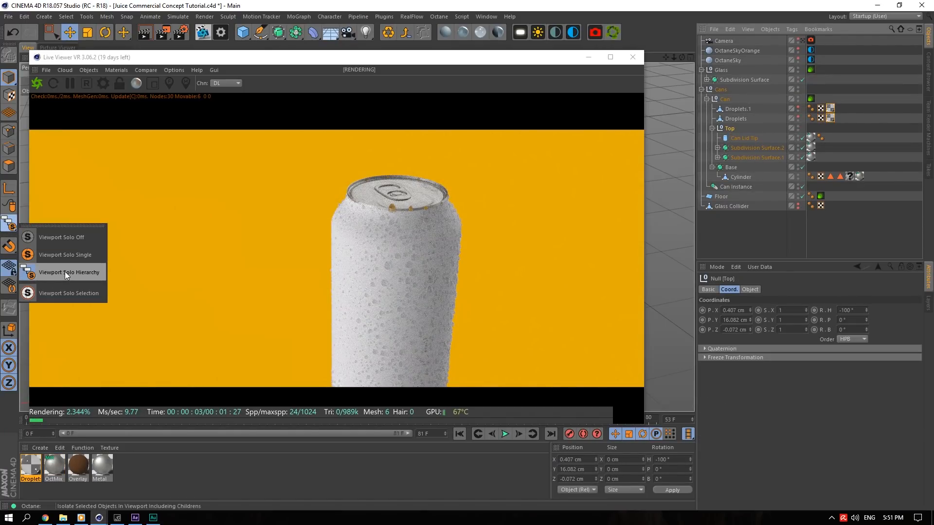
pyautogui.click(65, 272)
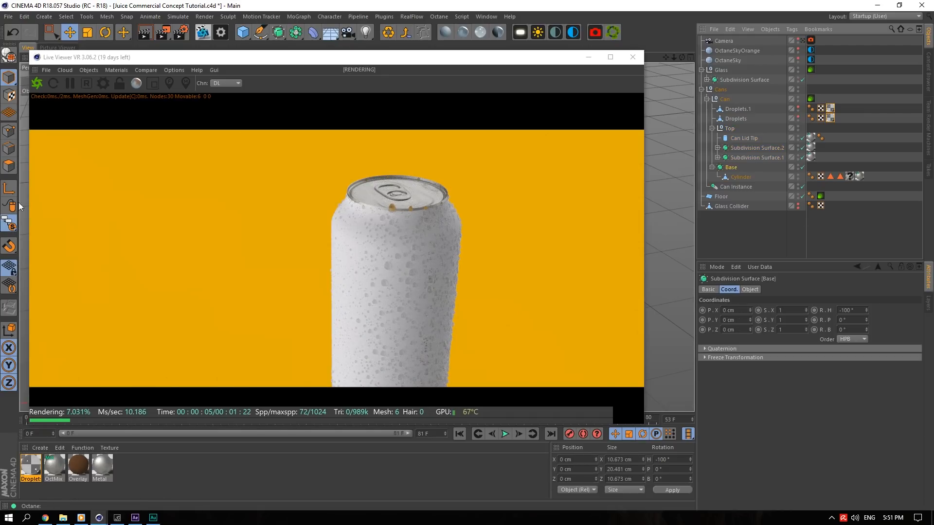
pyautogui.moveTo(23, 236); pyautogui.dragTo(64, 271)
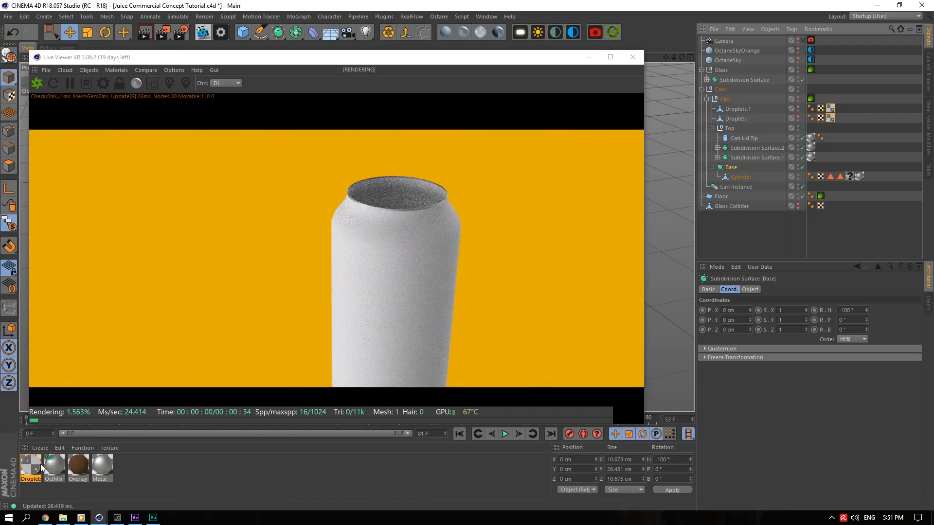
# Create an Octane glossy material and assign an ImageTexture to its diffuse channel.
pyautogui.click(462, 37)
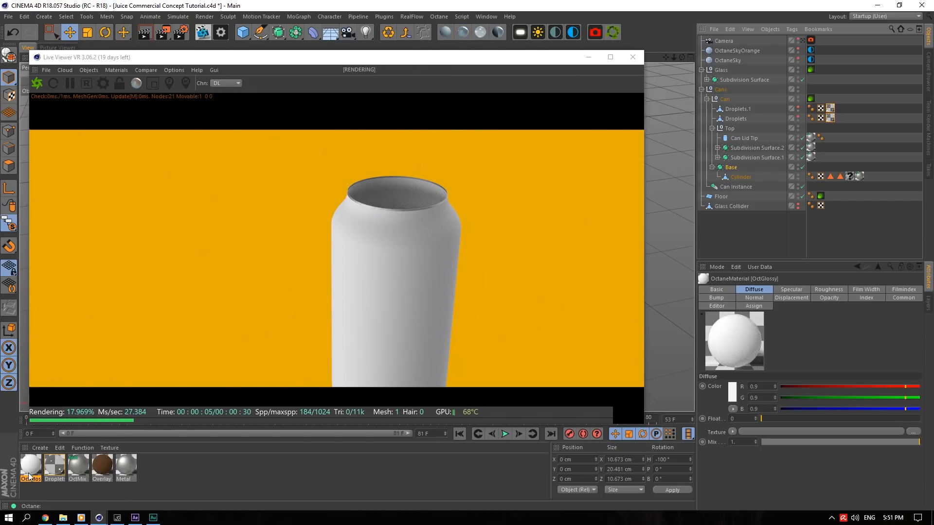
pyautogui.doubleClick(31, 471)
pyautogui.click(165, 190)
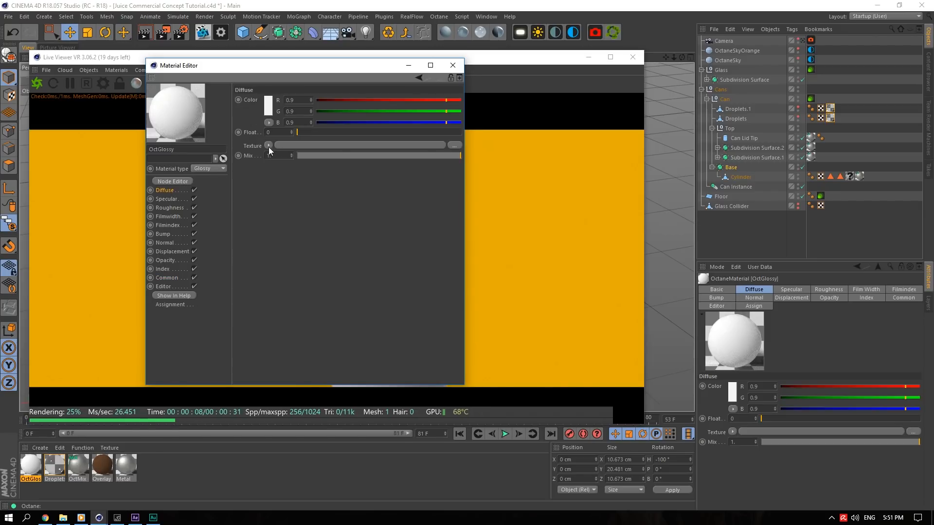
pyautogui.click(269, 146)
pyautogui.moveTo(302, 334)
pyautogui.click(364, 300)
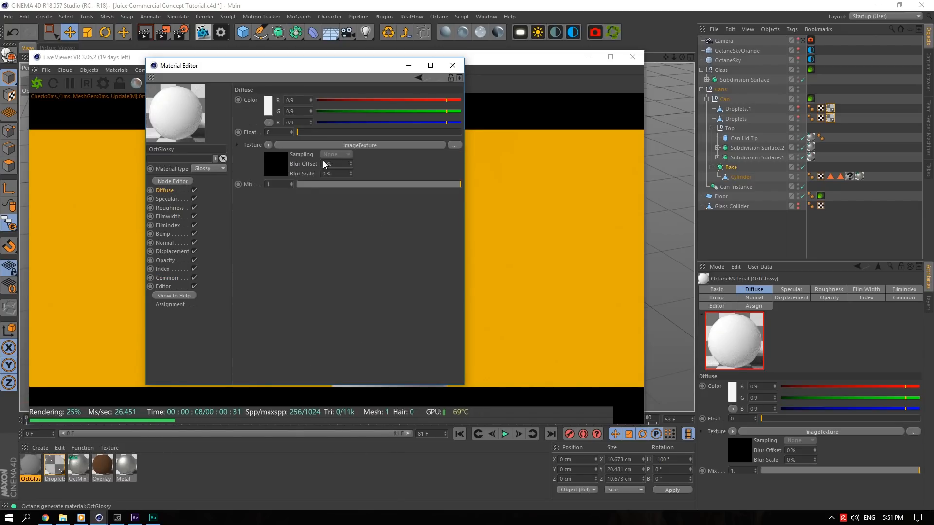
# Load Juice_Can_Graphic.psd from the Juice Commercial Concept folder into the diffuse texture, without copying it to the project location.
pyautogui.click(450, 120)
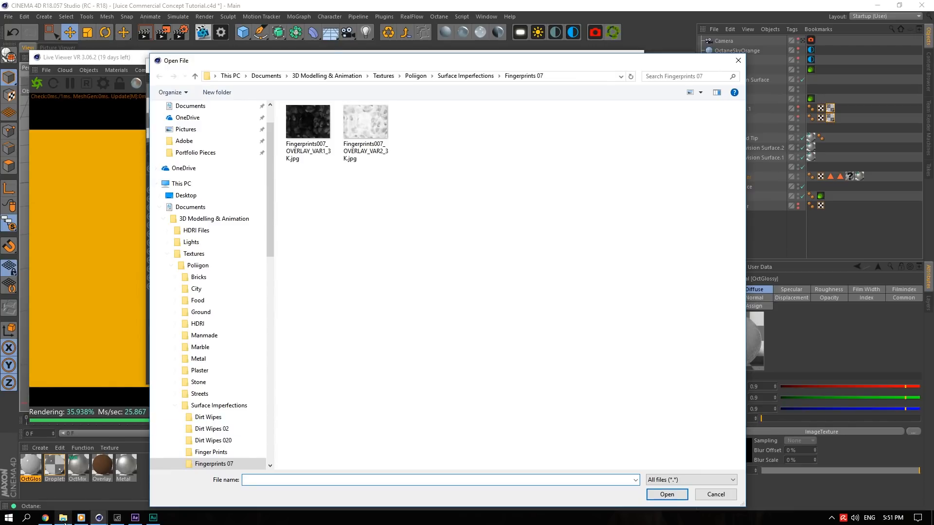
pyautogui.moveTo(63, 520)
pyautogui.moveTo(360, 61); pyautogui.dragTo(360, 59)
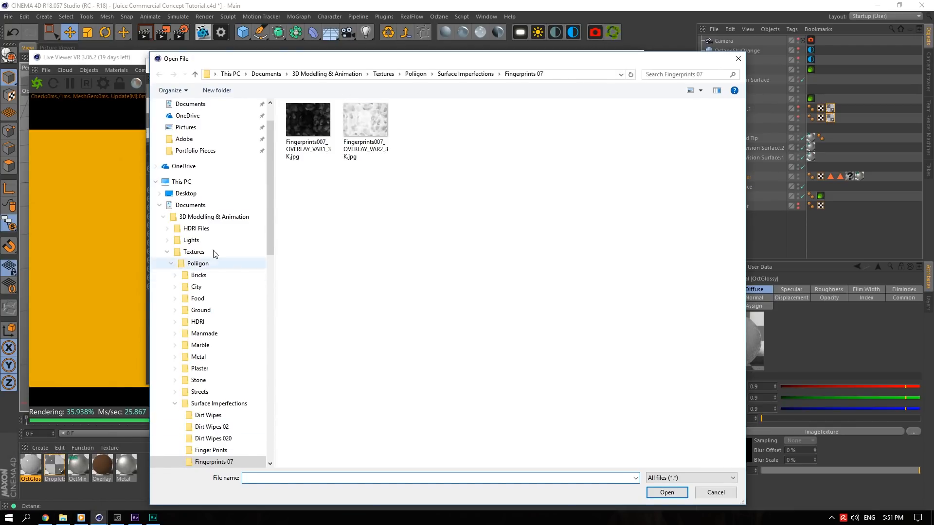
pyautogui.click(159, 205)
pyautogui.click(185, 318)
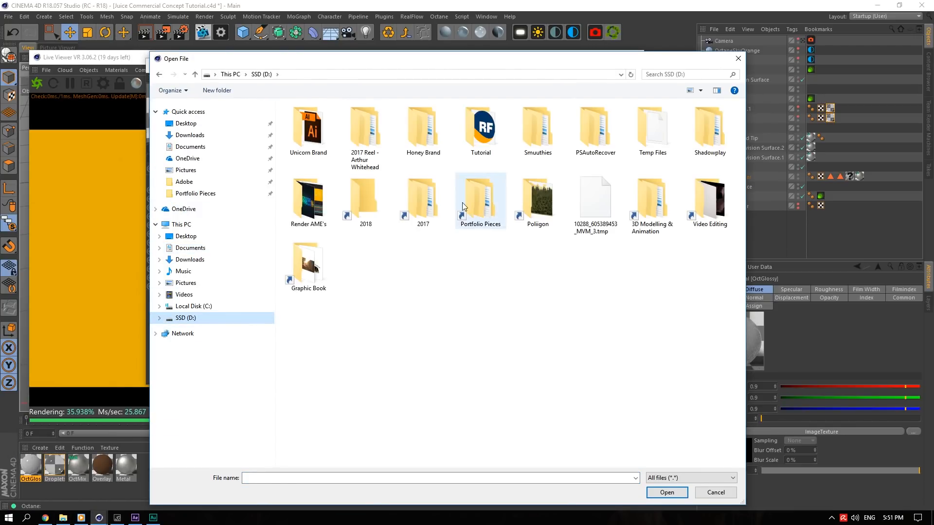
pyautogui.doubleClick(422, 200)
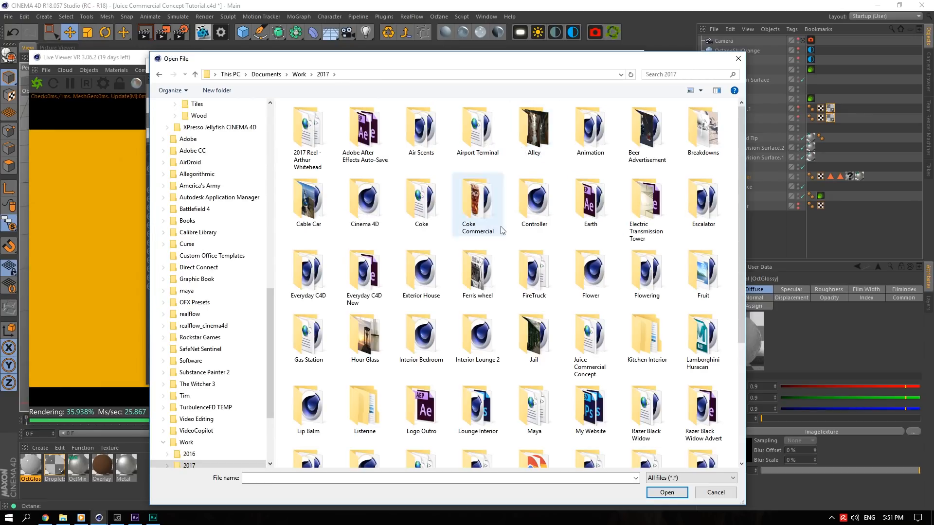
pyautogui.click(586, 313)
pyautogui.click(421, 205)
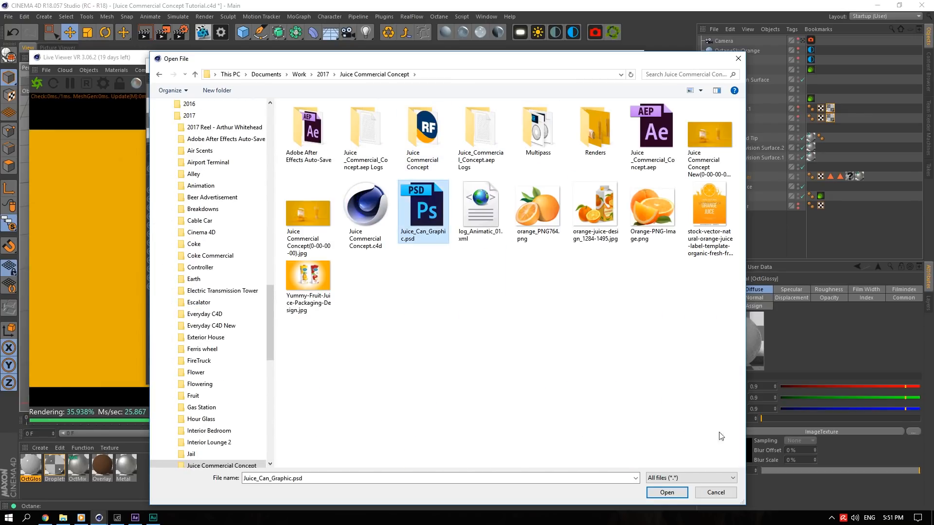
pyautogui.click(672, 493)
pyautogui.click(520, 297)
# Replace the missing material on the can's Cylinder with the new glossy label material and close its editor.
pyautogui.moveTo(326, 65); pyautogui.dragTo(669, 322)
pyautogui.moveTo(29, 465); pyautogui.dragTo(466, 331)
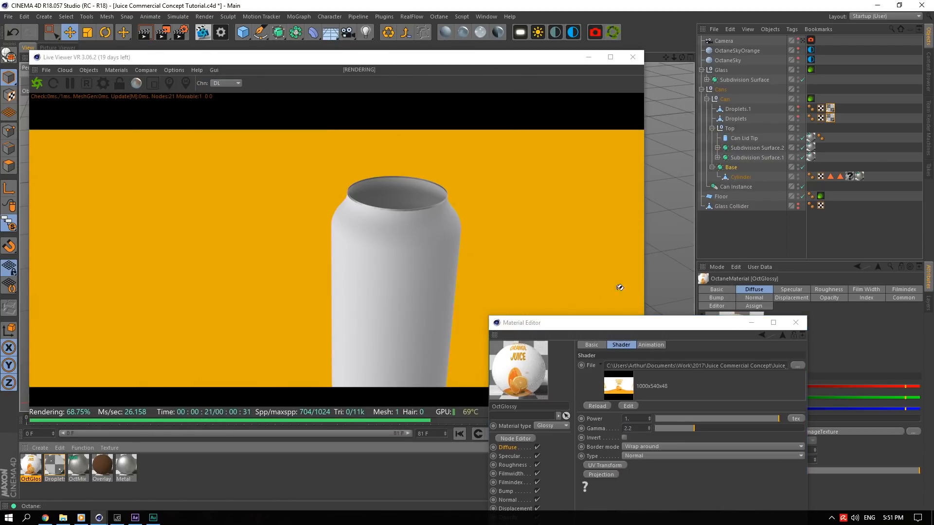
pyautogui.moveTo(868, 158); pyautogui.dragTo(856, 176)
pyautogui.click(796, 323)
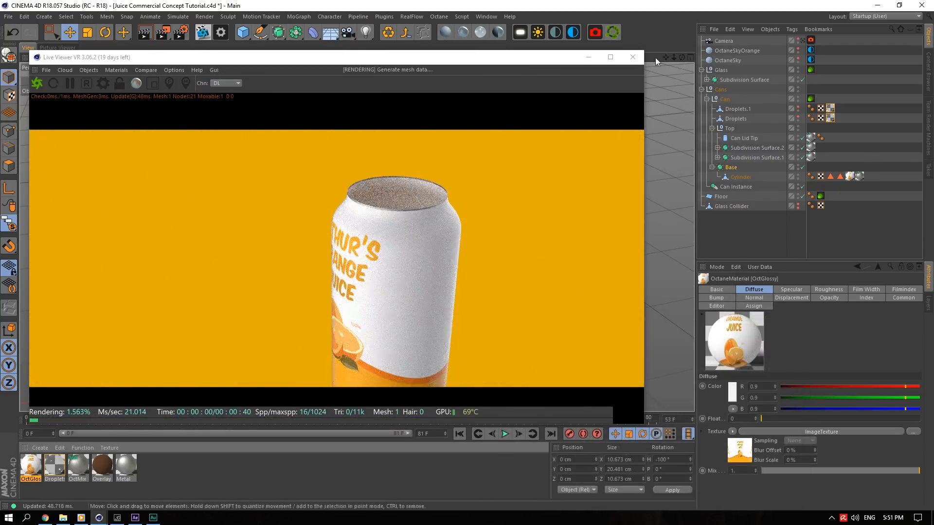
# Review the label texture tag's projection settings and coordinates on the can's Cylinder.
pyautogui.click(849, 176)
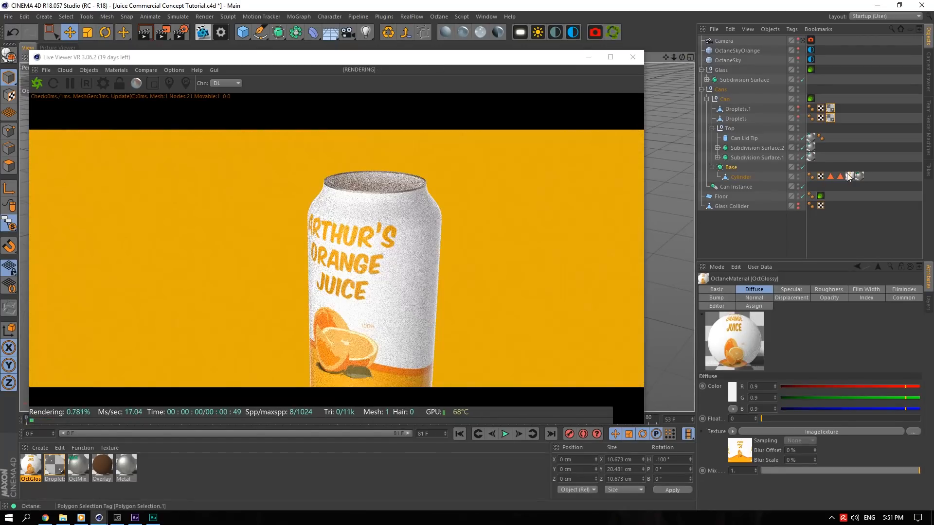
pyautogui.click(736, 331)
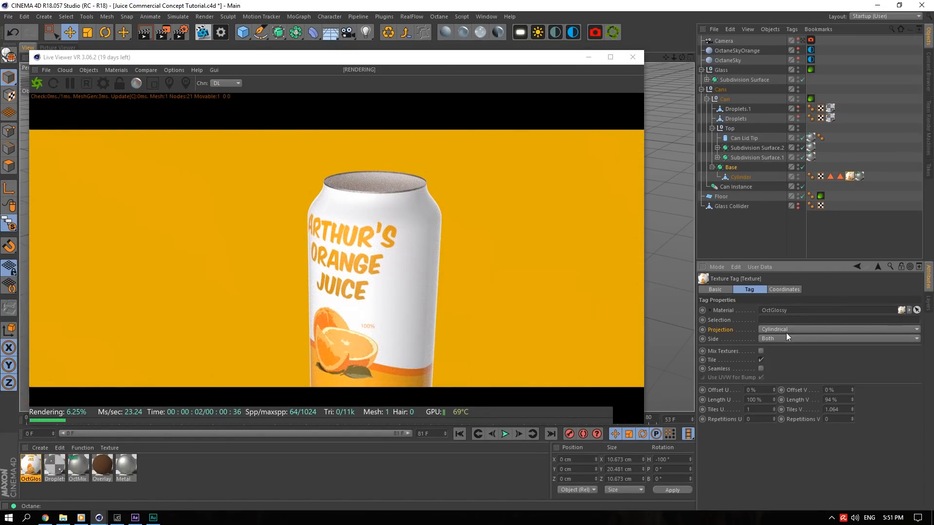
pyautogui.click(781, 290)
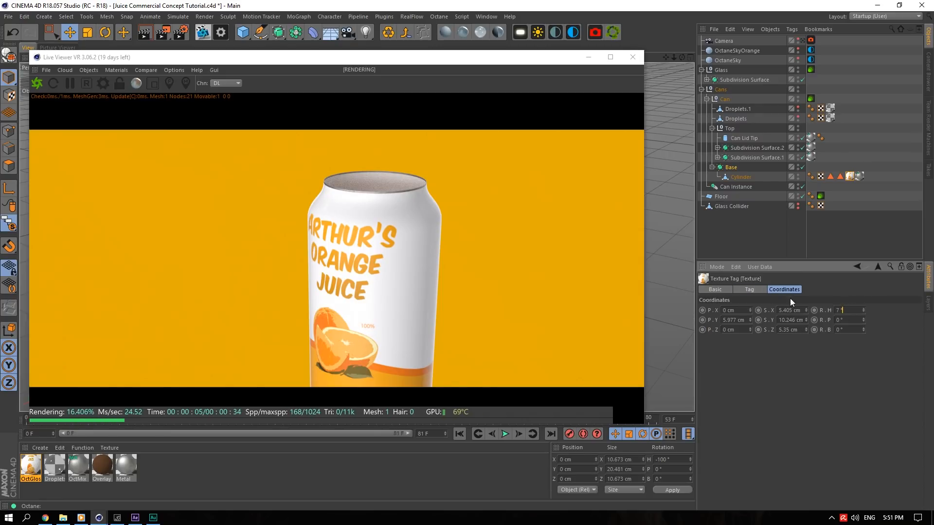
pyautogui.click(758, 293)
pyautogui.moveTo(674, 57)
pyautogui.mouseDown()
pyautogui.moveTo(674, 82)
pyautogui.moveTo(680, 57)
pyautogui.moveTo(664, 56)
pyautogui.moveTo(679, 57)
pyautogui.mouseUp()
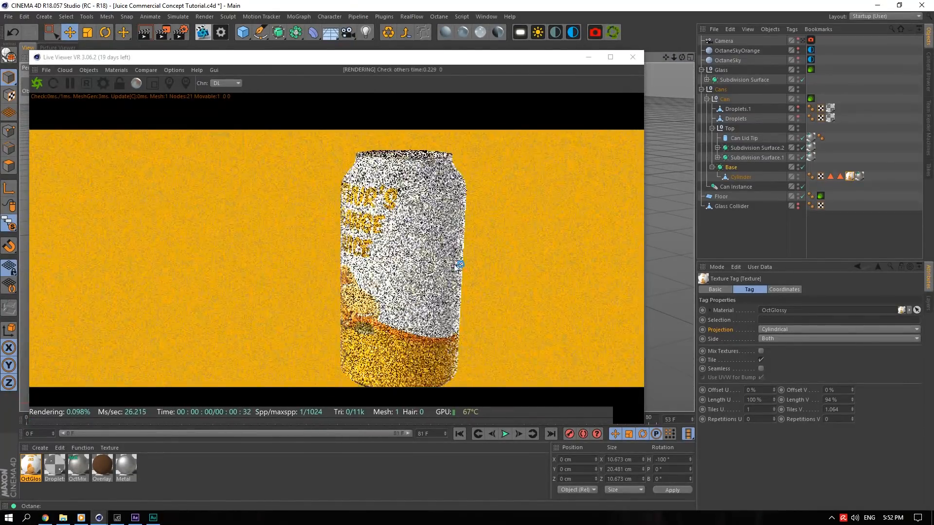
# Rename the label material as Graphic and set its index to about 1.99.
pyautogui.doubleClick(30, 466)
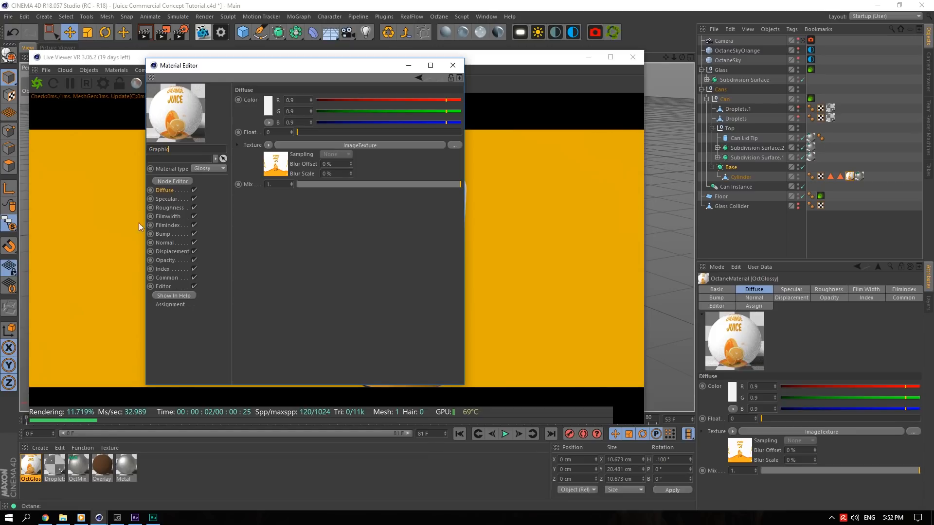
pyautogui.click(164, 269)
pyautogui.moveTo(313, 65); pyautogui.dragTo(660, 158)
pyautogui.moveTo(648, 196); pyautogui.dragTo(665, 195)
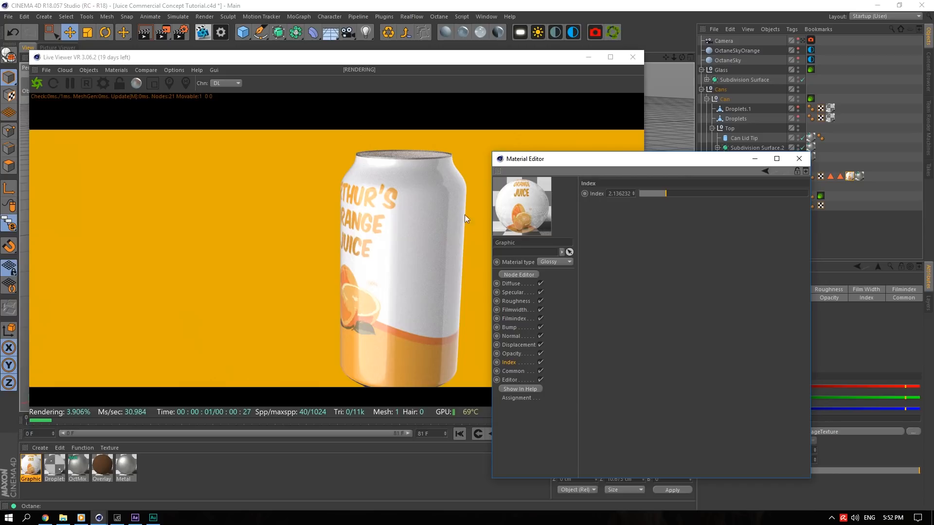
pyautogui.moveTo(674, 58)
pyautogui.mouseDown()
pyautogui.moveTo(705, 58)
pyautogui.moveTo(664, 56)
pyautogui.mouseUp()
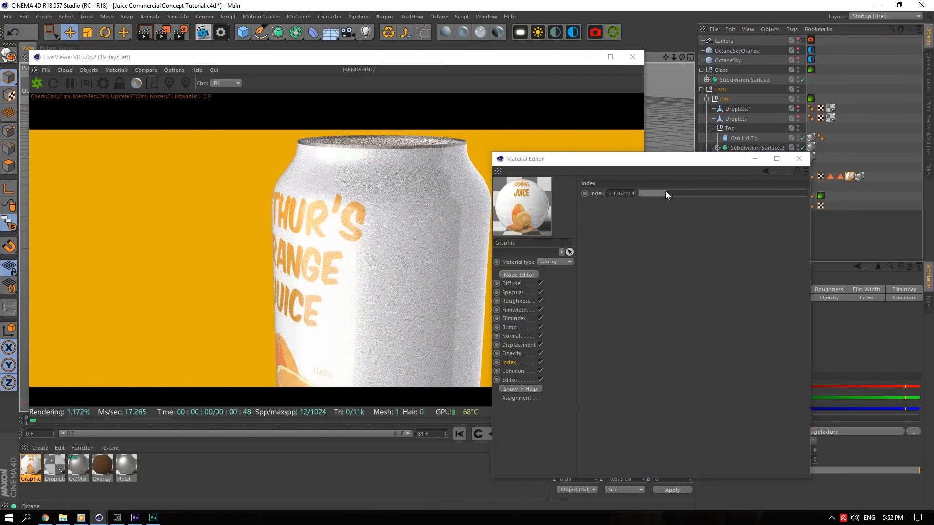
pyautogui.moveTo(667, 193); pyautogui.dragTo(664, 194)
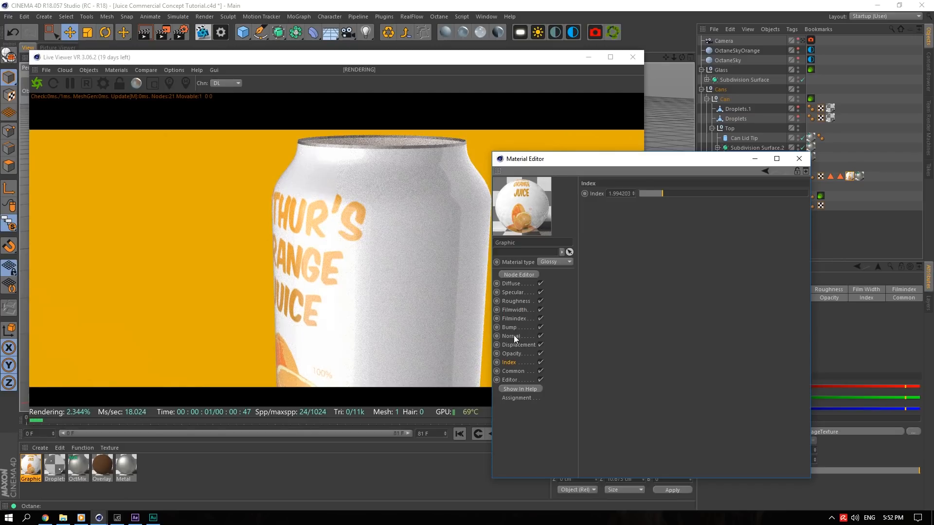
# Copy the ImageTexture bump shader from the Metal material into the Graphic material's bump channel.
pyautogui.click(510, 328)
pyautogui.click(614, 197)
pyautogui.moveTo(644, 389)
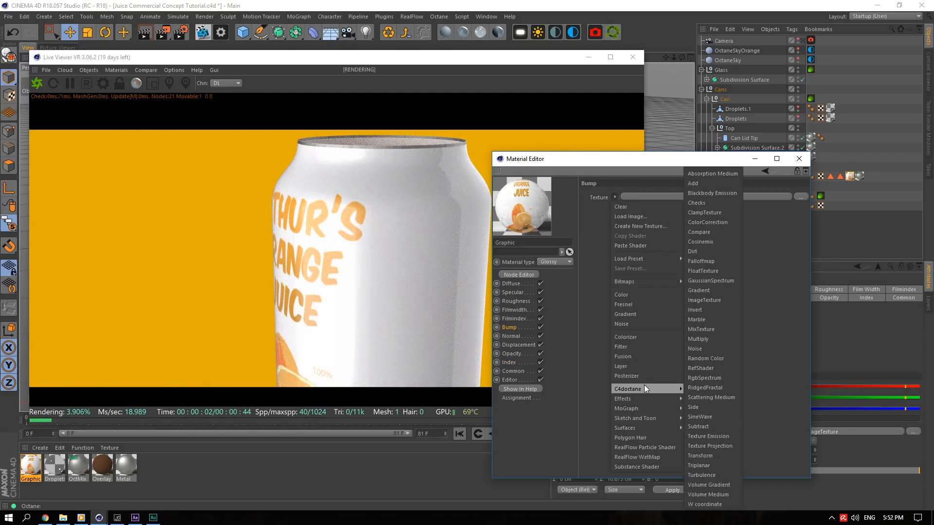
pyautogui.click(715, 358)
pyautogui.click(125, 465)
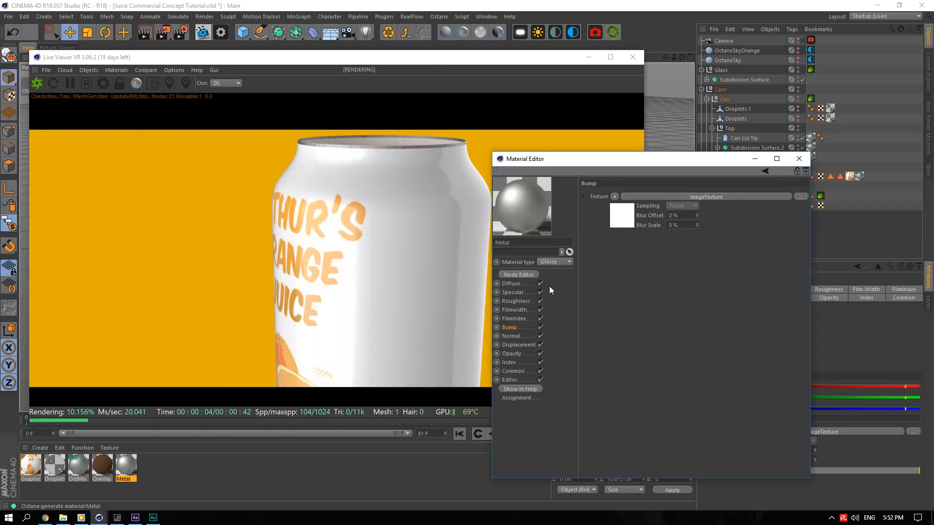
pyautogui.click(615, 197)
pyautogui.press('Escape')
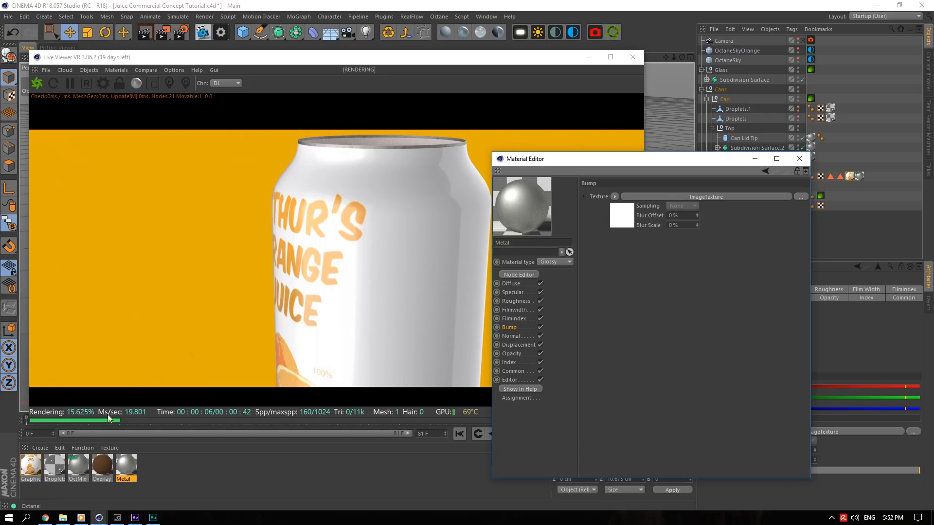
pyautogui.click(30, 465)
pyautogui.click(615, 197)
pyautogui.press('Escape')
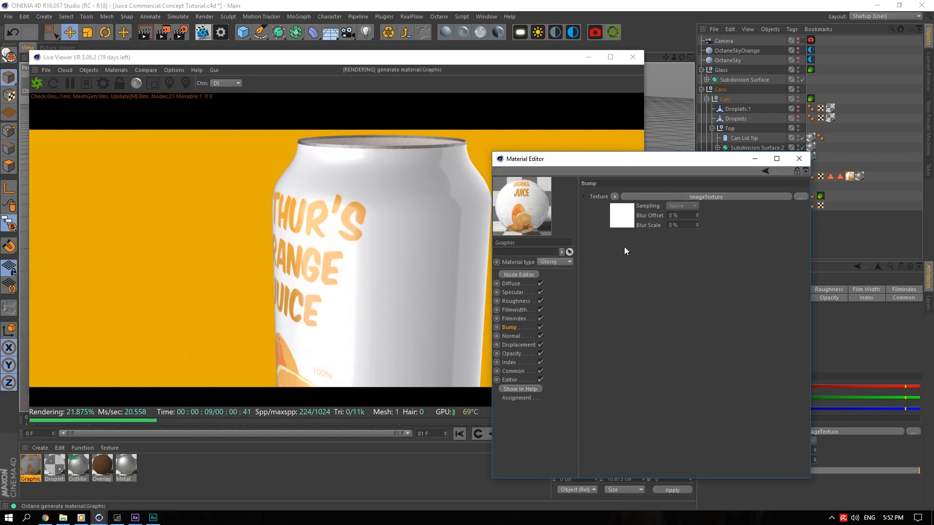
# Raise the Graphic bump texture's power to about 0.24 and its UV transform scale to about 0.65.
pyautogui.click(622, 219)
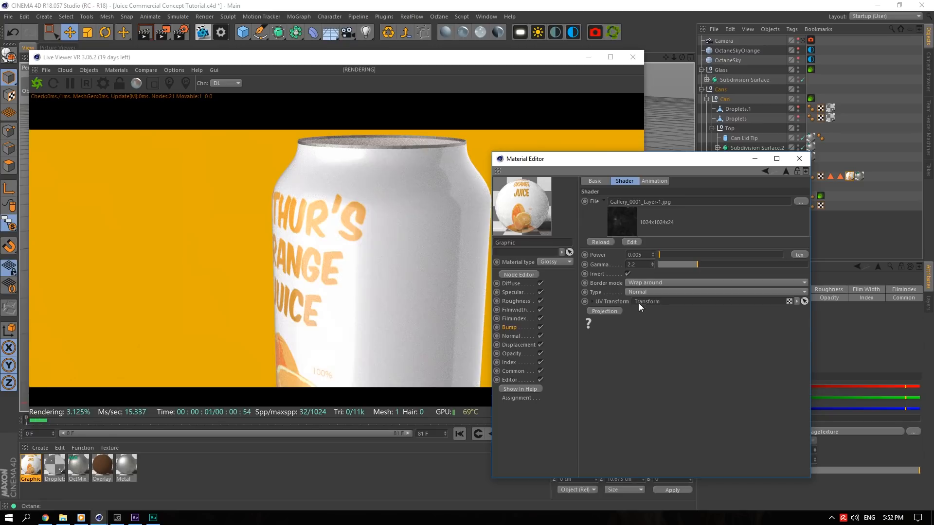
pyautogui.click(593, 302)
pyautogui.click(662, 255)
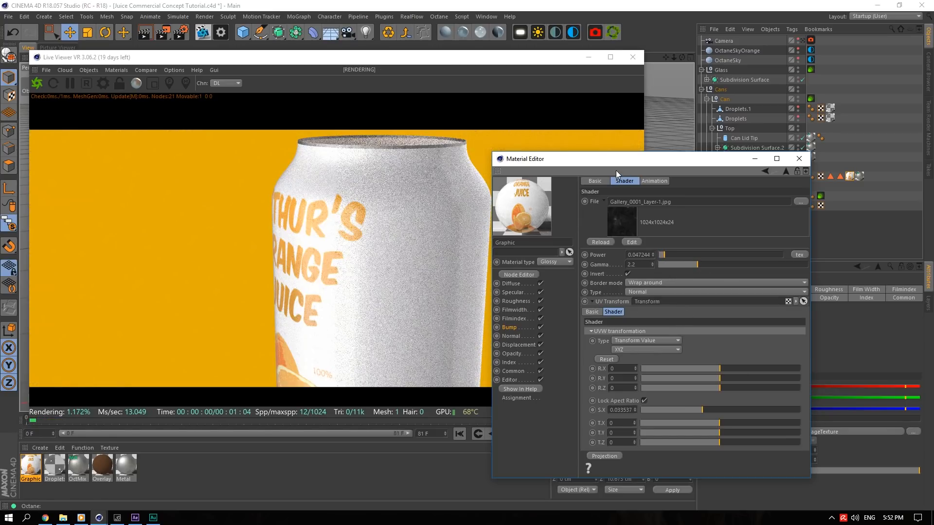
pyautogui.moveTo(615, 170); pyautogui.dragTo(696, 150)
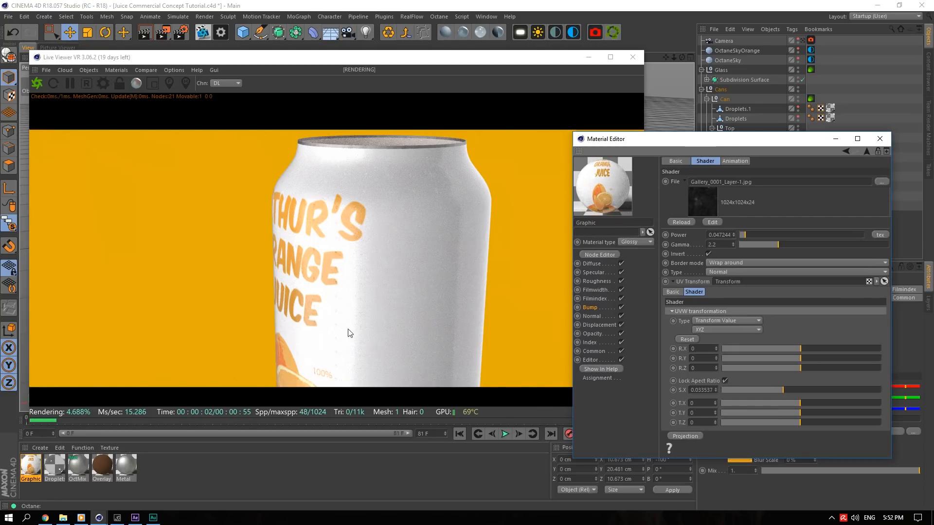
pyautogui.moveTo(793, 394); pyautogui.dragTo(815, 390)
pyautogui.moveTo(667, 57); pyautogui.dragTo(678, 89)
pyautogui.moveTo(754, 235); pyautogui.dragTo(767, 235)
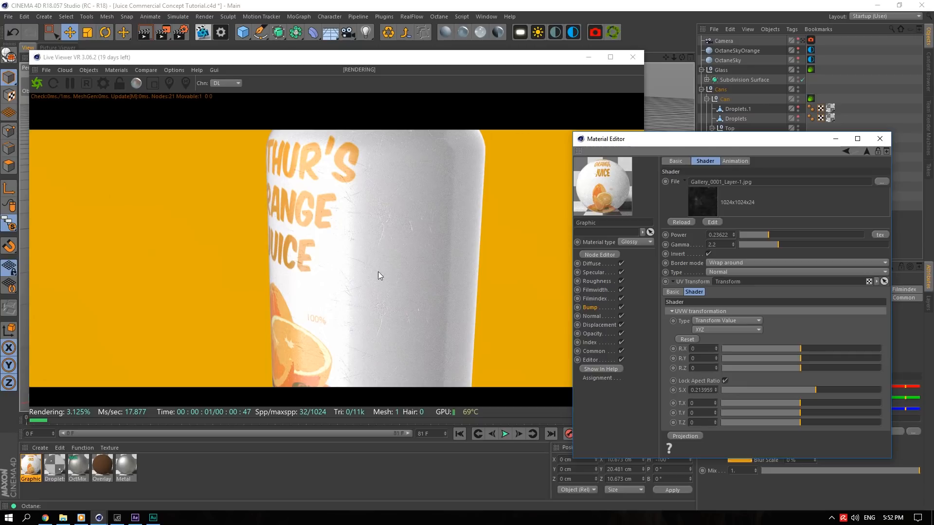
pyautogui.moveTo(816, 390); pyautogui.dragTo(834, 389)
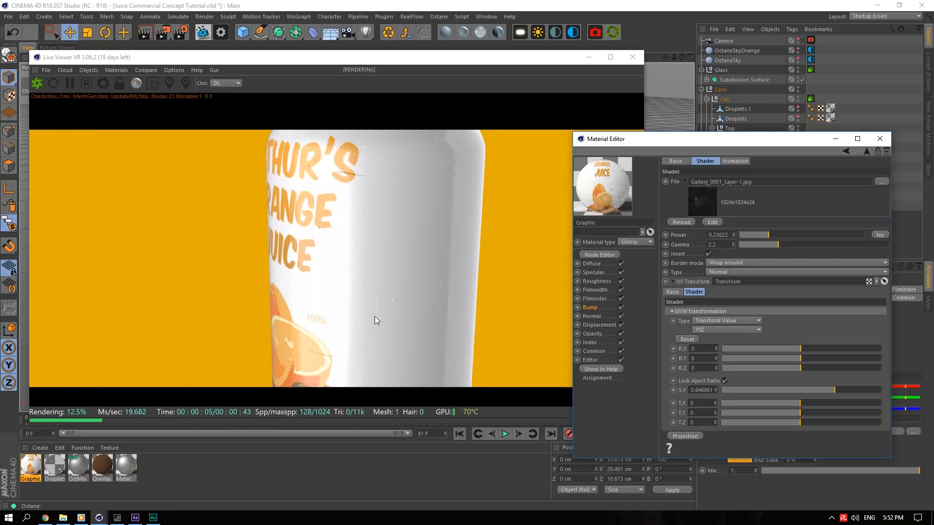
# Try a power of 0.2 for the Graphic bump texture and settle on 0.15.
pyautogui.doubleClick(719, 234)
pyautogui.write('0.2')
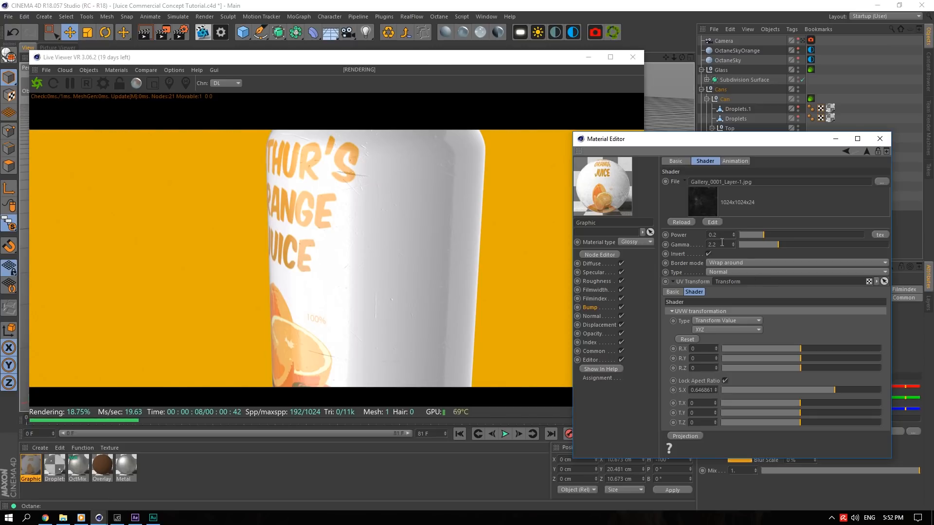
pyautogui.click(722, 244)
pyautogui.doubleClick(719, 235)
pyautogui.write('0.15')
pyautogui.click(723, 244)
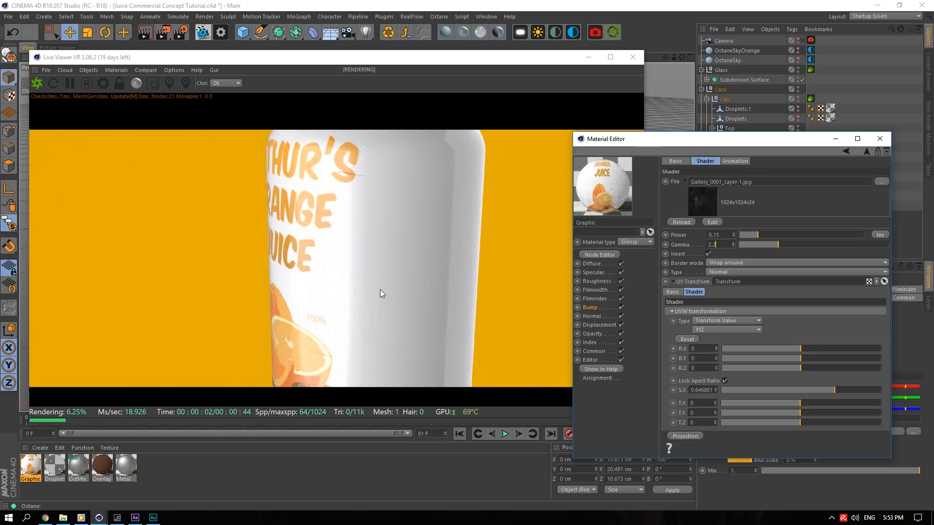
# Assign a C4doctane ImageTexture to the Graphic material's roughness channel.
pyautogui.moveTo(673, 57); pyautogui.dragTo(716, 223)
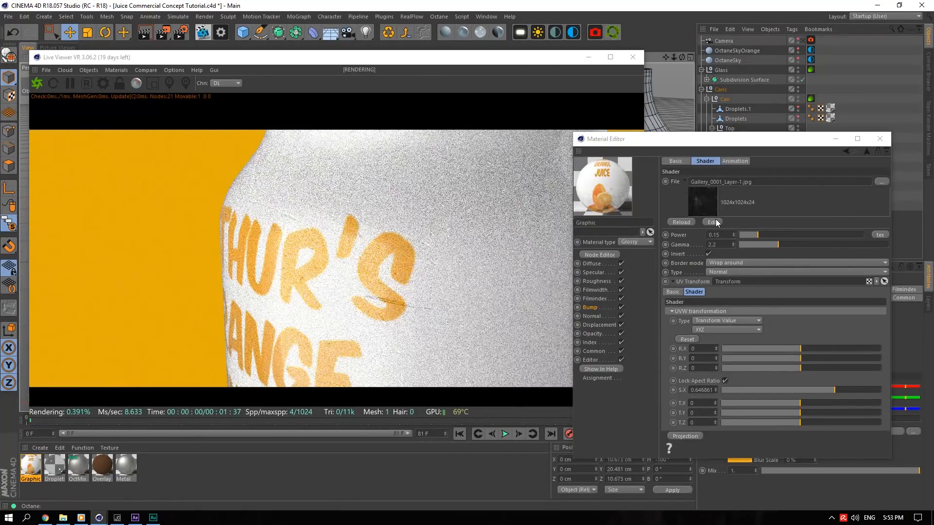
pyautogui.click(597, 281)
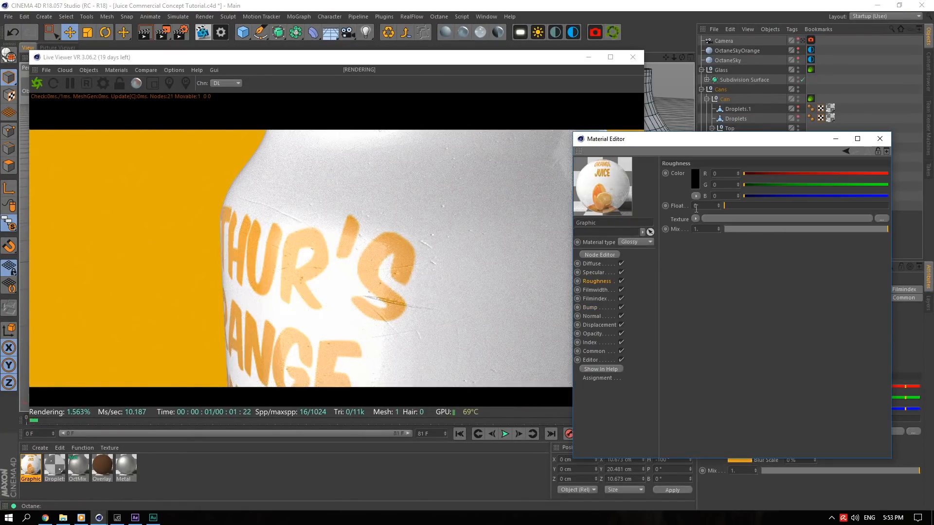
pyautogui.click(696, 219)
pyautogui.moveTo(731, 411)
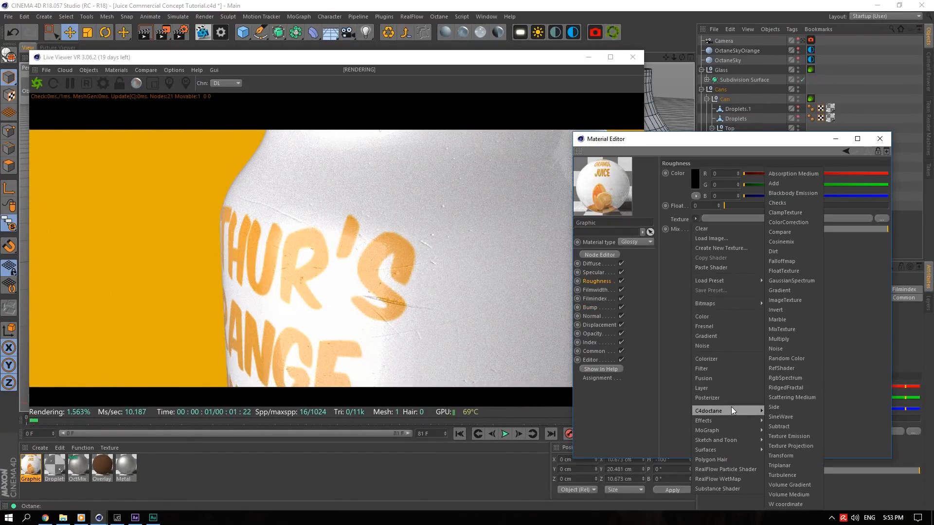
pyautogui.click(792, 325)
# Load Fingerprints007_OVERLAY_VAR1_3K.jpg from Poliigon's Surface Imperfections > Fingerprints 07 folder into the roughness texture.
pyautogui.click(881, 182)
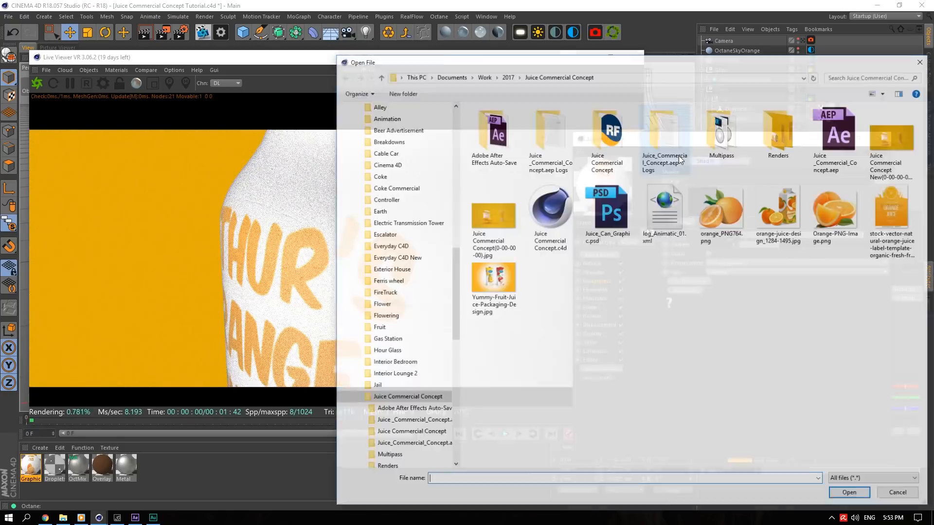
pyautogui.moveTo(453, 290); pyautogui.dragTo(453, 411)
pyautogui.click(379, 458)
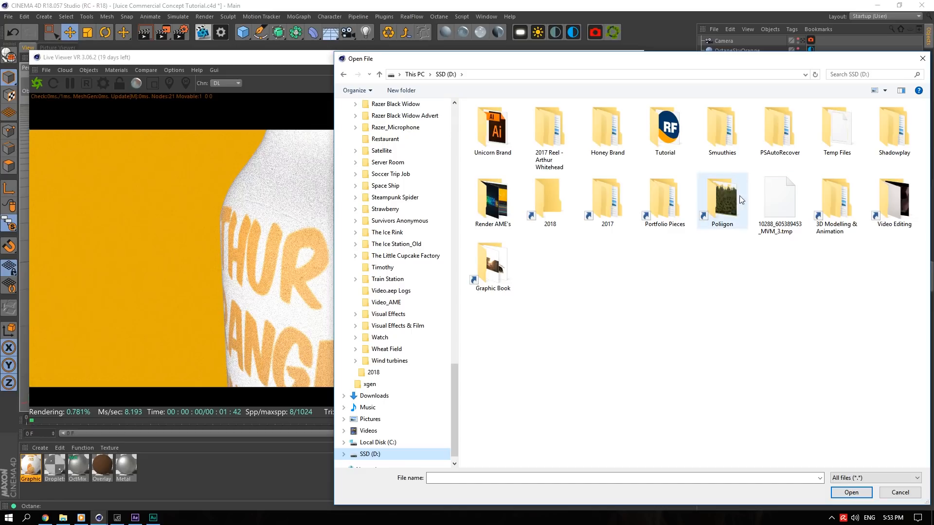
pyautogui.doubleClick(727, 195)
pyautogui.doubleClick(689, 168)
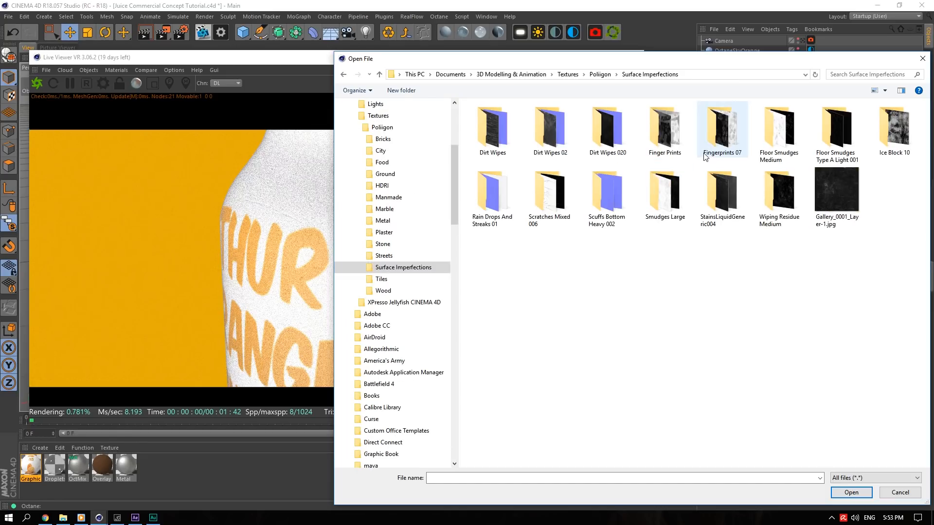
pyautogui.doubleClick(731, 129)
pyautogui.click(850, 492)
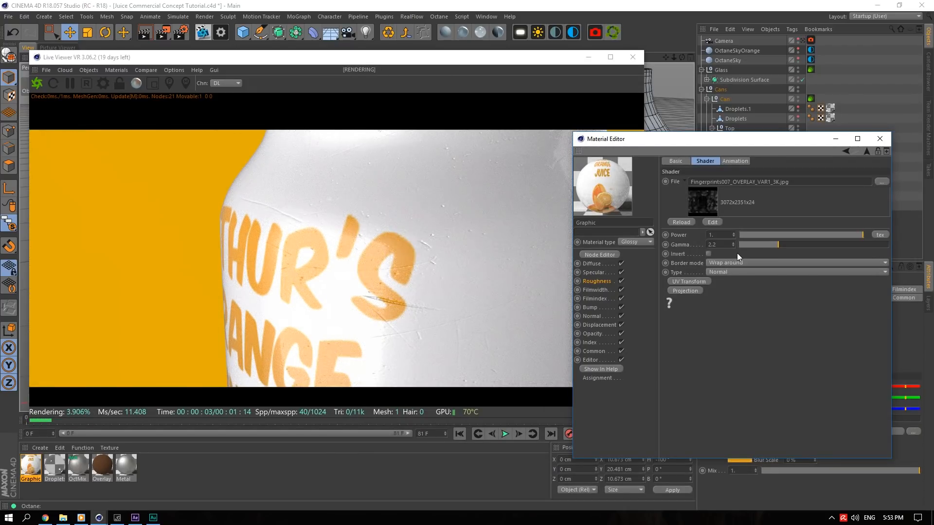
# Test a power of 25 on the fingerprint roughness texture and reduce it to 5.
pyautogui.moveTo(682, 57); pyautogui.dragTo(664, 54)
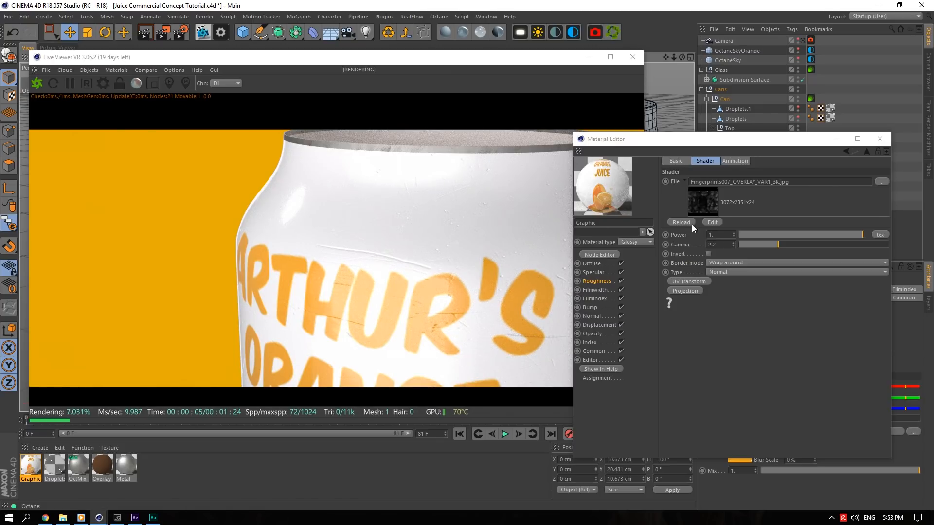
pyautogui.doubleClick(713, 235)
pyautogui.write('25')
pyautogui.press('Tab')
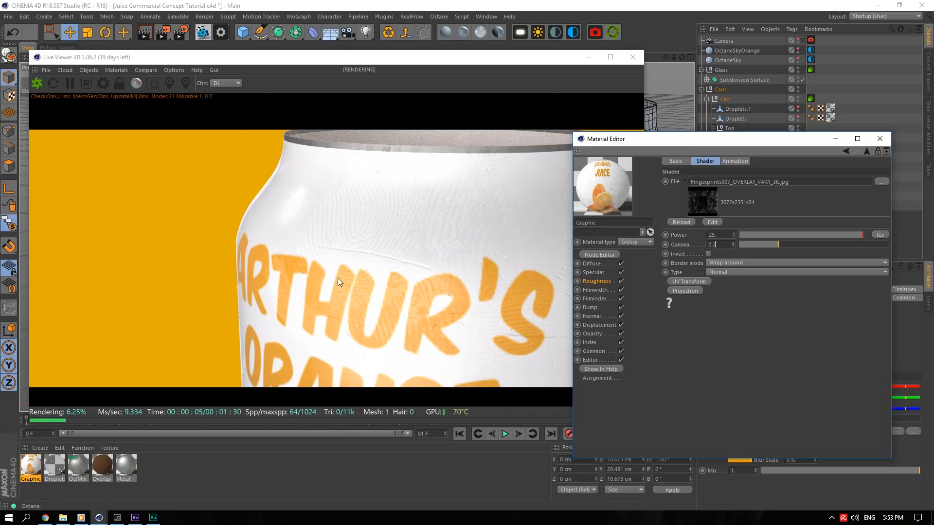
pyautogui.press('Return')
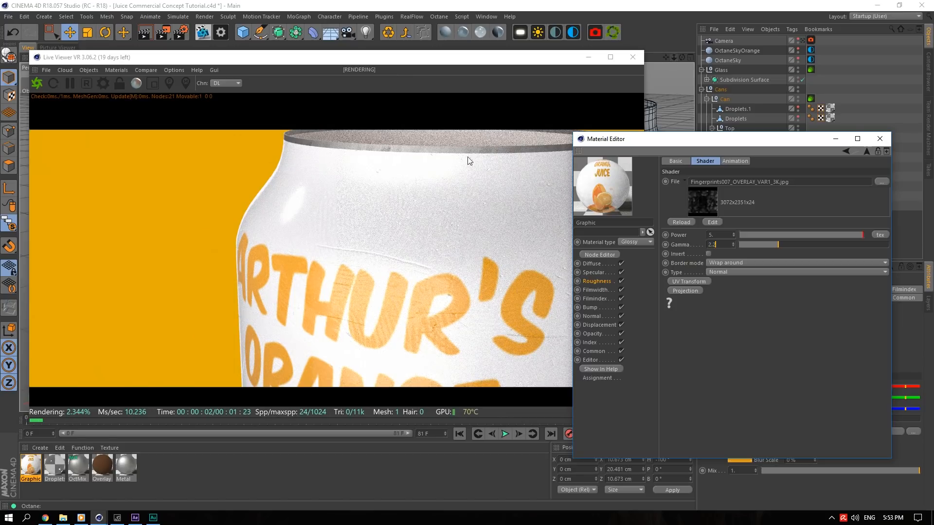
# Assign a C4doctane ImageTexture to the Graphic material's specular channel.
pyautogui.moveTo(678, 54); pyautogui.dragTo(670, 83)
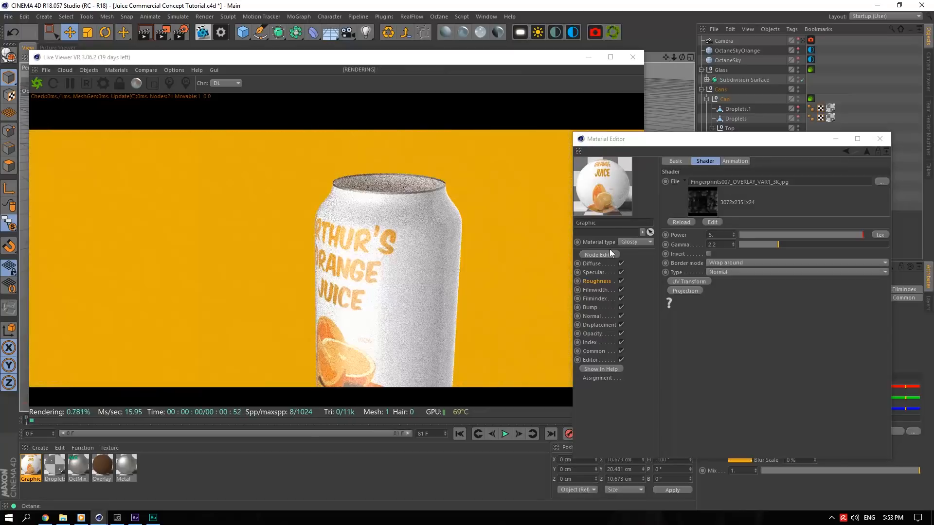
pyautogui.click(593, 272)
pyautogui.click(696, 219)
pyautogui.moveTo(723, 411)
pyautogui.click(784, 300)
# Load MetalAluminum001_REFL_1K_SPECULAR.jpg from Poliigon's Metal > Metal Aluminim folder into the Graphic material's specular texture.
pyautogui.click(879, 184)
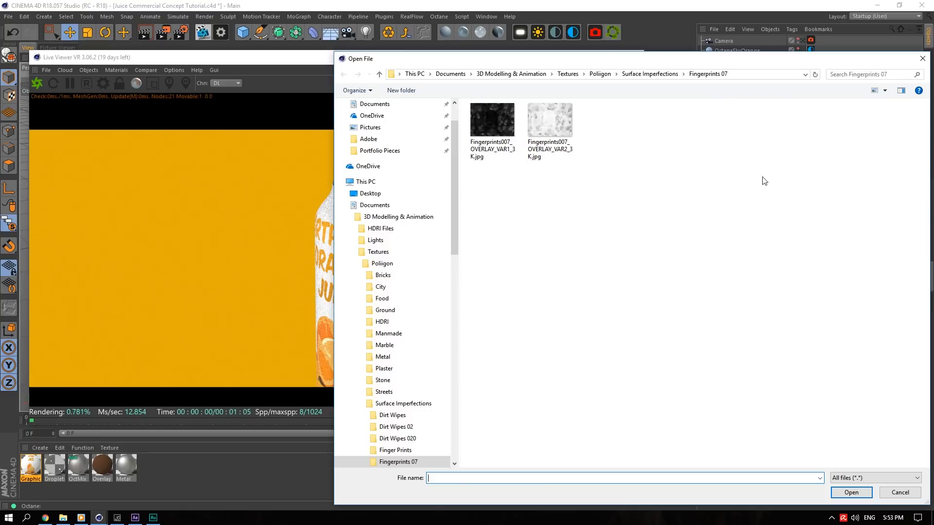
pyautogui.click(600, 74)
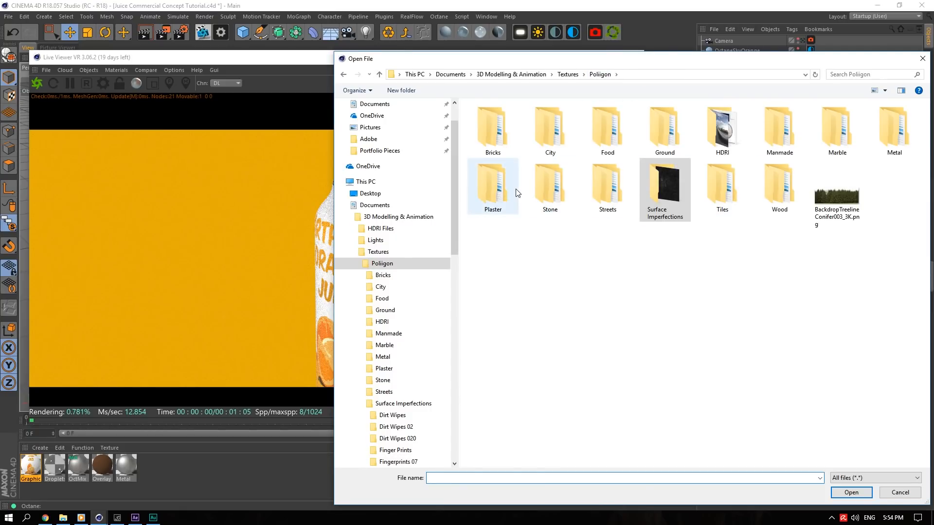
pyautogui.doubleClick(890, 129)
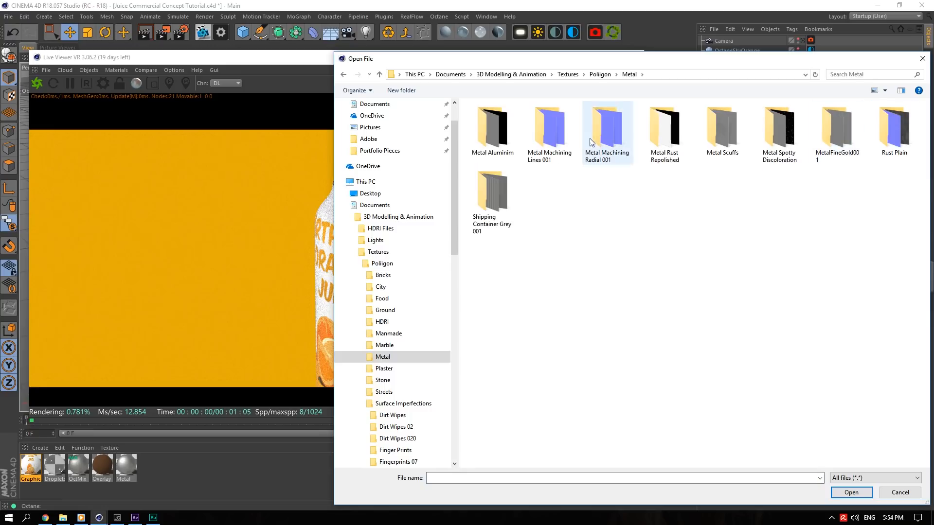
pyautogui.doubleClick(492, 129)
pyautogui.click(884, 143)
pyautogui.click(859, 492)
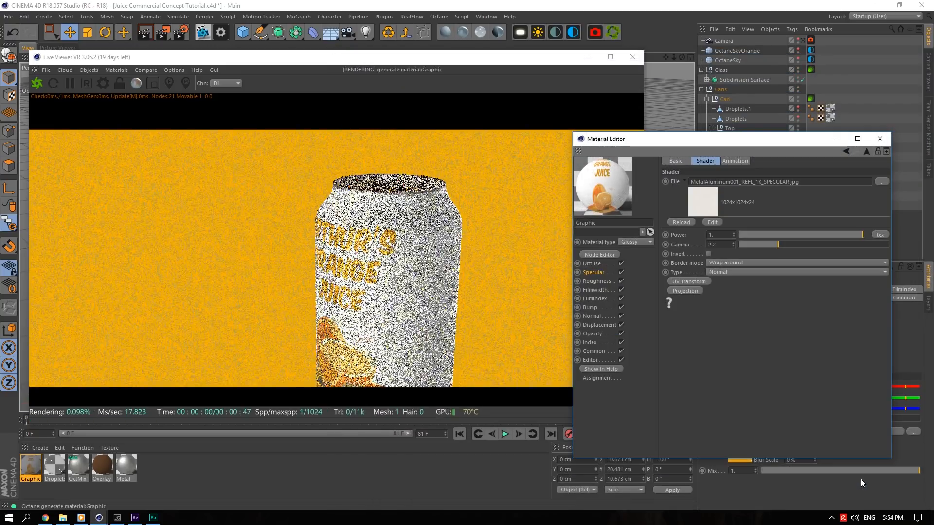
pyautogui.moveTo(674, 58); pyautogui.dragTo(657, 34)
pyautogui.click(879, 139)
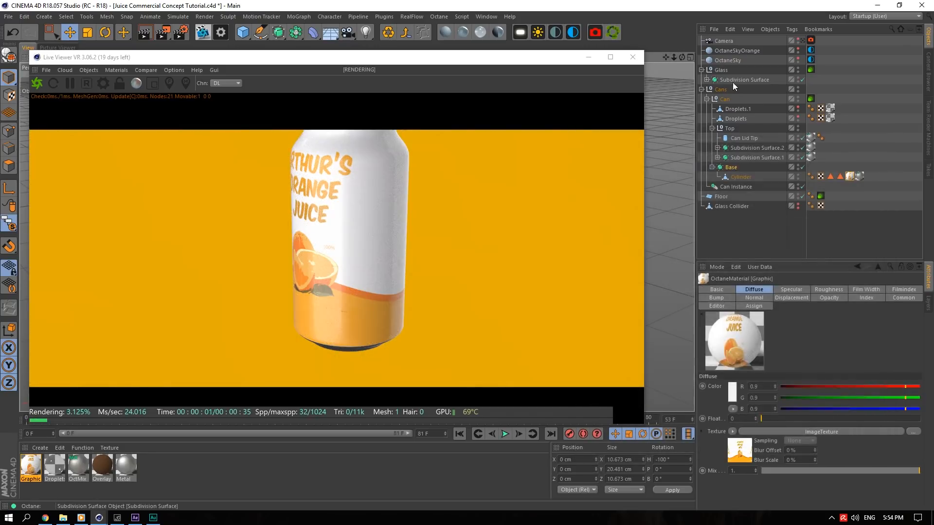
# Isolate the Cans group with its droplets and inspect both cans in the live render.
pyautogui.click(722, 89)
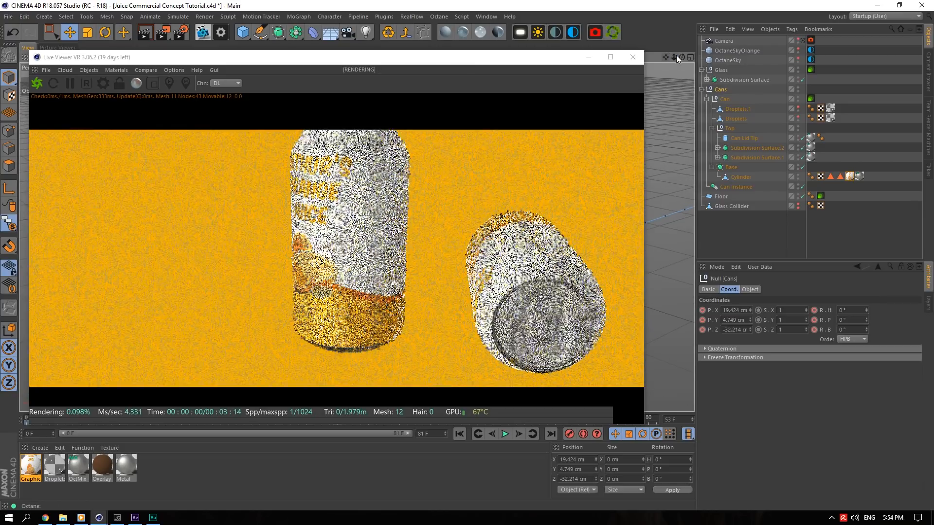
pyautogui.moveTo(682, 57); pyautogui.dragTo(663, 71)
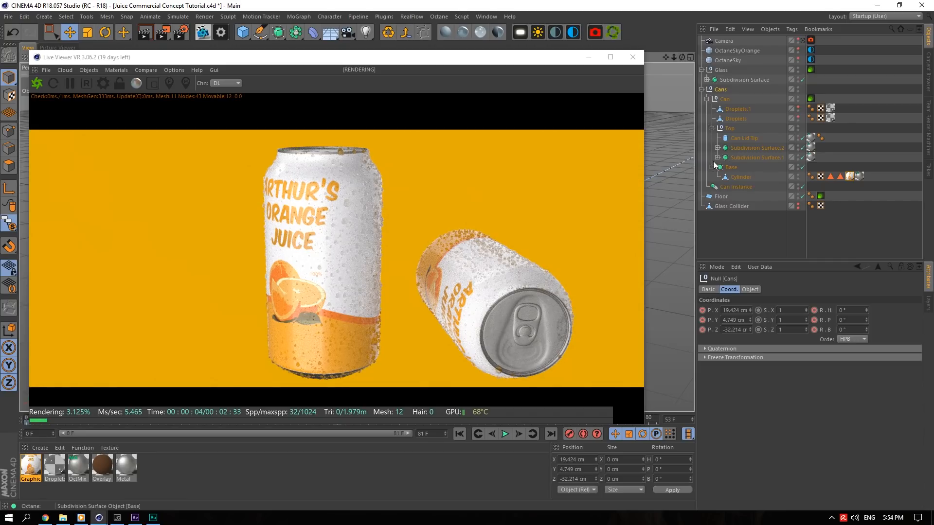
pyautogui.click(856, 90)
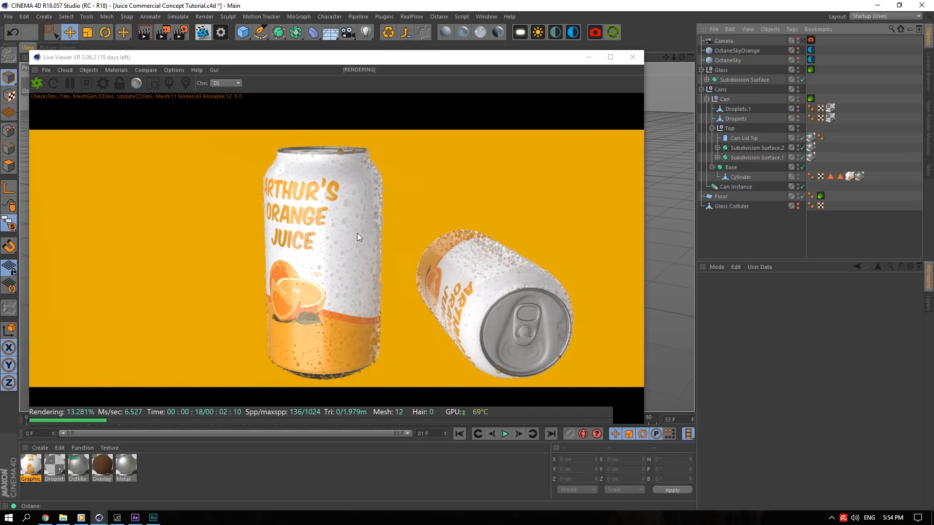
pyautogui.keyDown('alt'); pyautogui.moveTo(671, 95); pyautogui.dragTo(669, 120); pyautogui.keyUp('alt')
pyautogui.scroll(-5, 670, 120)
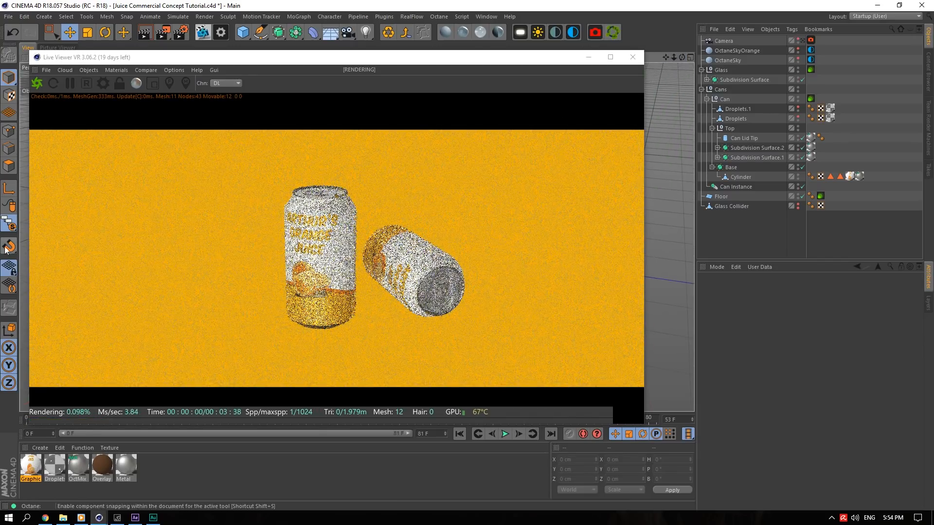
# Turn off viewport solo mode and frame the whole scene with cans, floor and glass.
pyautogui.moveTo(9, 225); pyautogui.dragTo(34, 238)
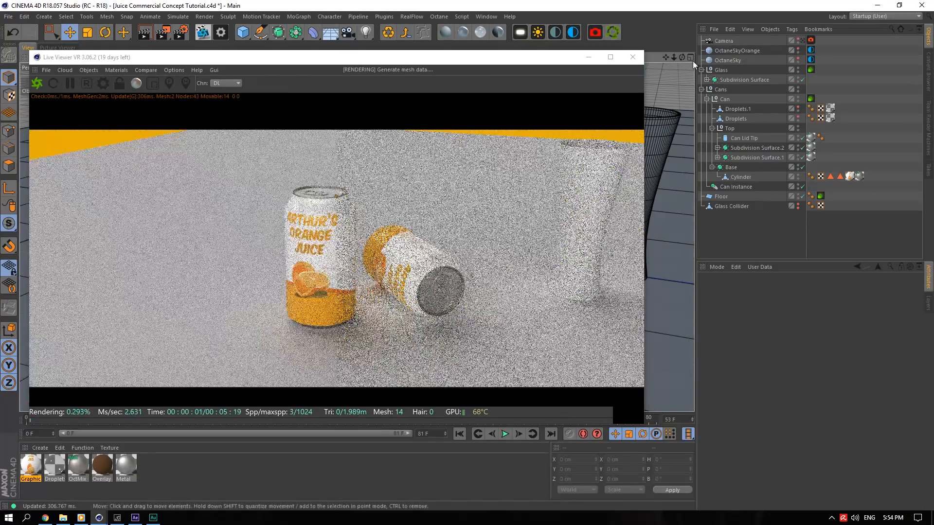
pyautogui.moveTo(665, 56); pyautogui.dragTo(677, 57)
pyautogui.moveTo(683, 57); pyautogui.dragTo(692, 63)
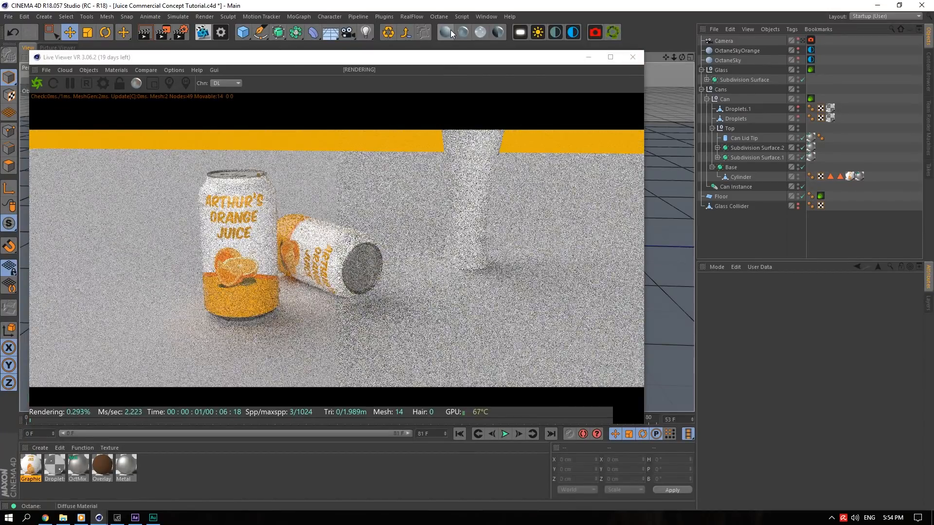
# Create an Octane diffuse material named Floor.
pyautogui.click(450, 30)
pyautogui.doubleClick(29, 461)
pyautogui.write('Floor')
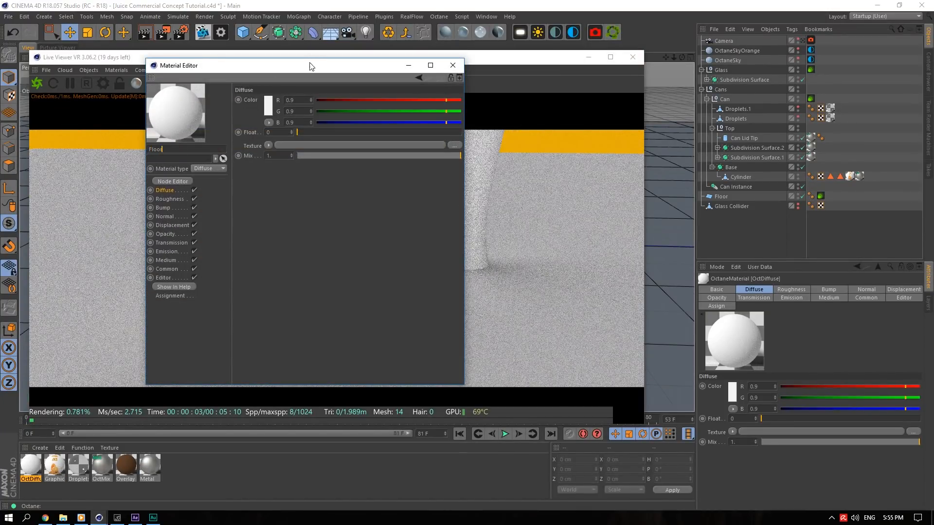
pyautogui.moveTo(308, 63); pyautogui.dragTo(687, 229)
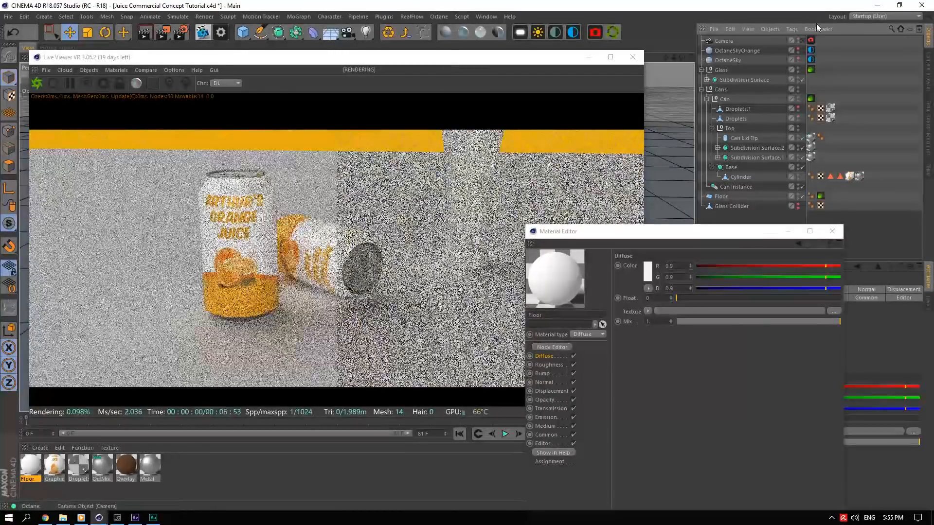
# Sample the render's orange background as the Floor material's diffuse colour and apply the material to the Floor object.
pyautogui.click(649, 272)
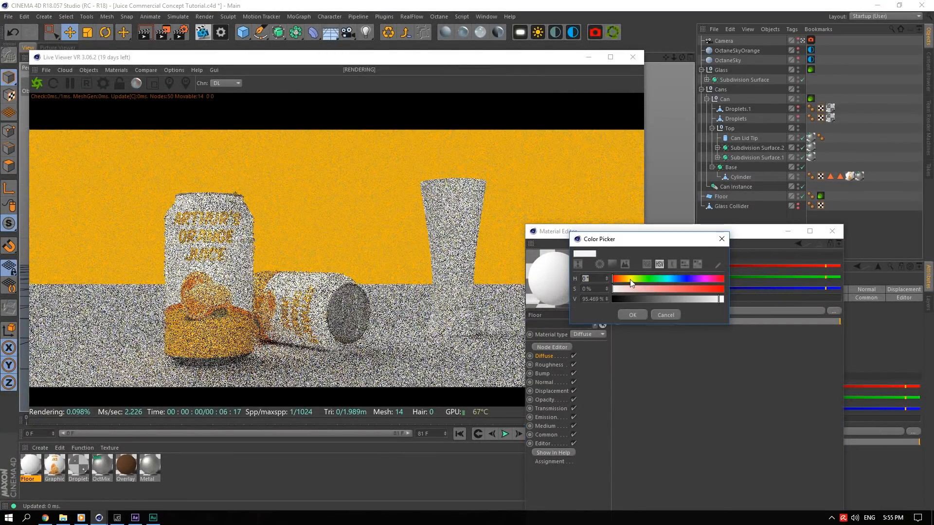
pyautogui.click(718, 265)
pyautogui.click(353, 190)
pyautogui.click(633, 314)
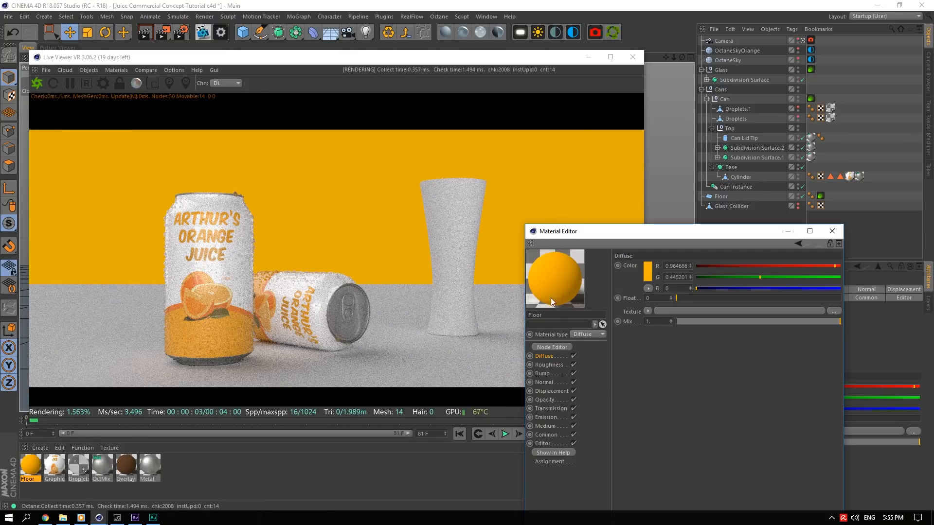
pyautogui.moveTo(31, 465); pyautogui.dragTo(734, 197)
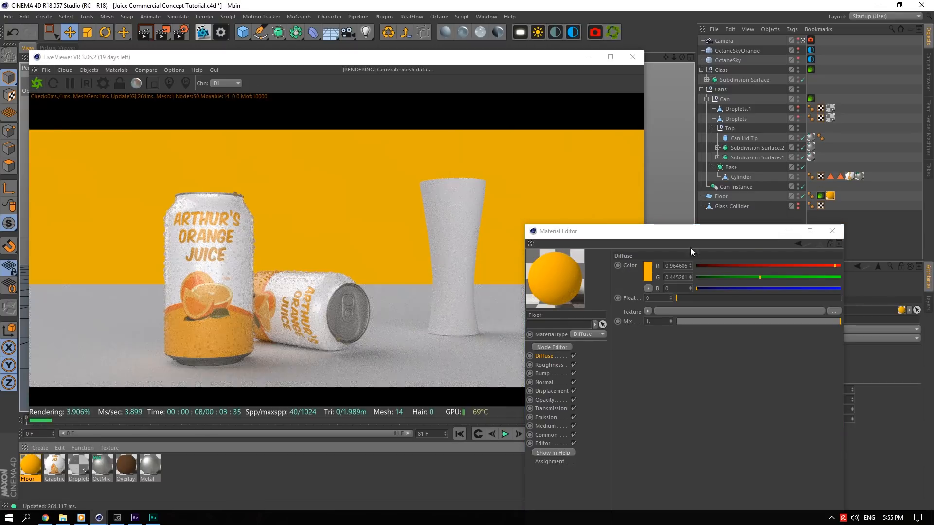
# Try diffuse hues between 44° and 50° on the Floor material to match the orange background.
pyautogui.moveTo(694, 233); pyautogui.dragTo(787, 186)
pyautogui.click(739, 225)
pyautogui.moveTo(713, 226); pyautogui.dragTo(717, 235)
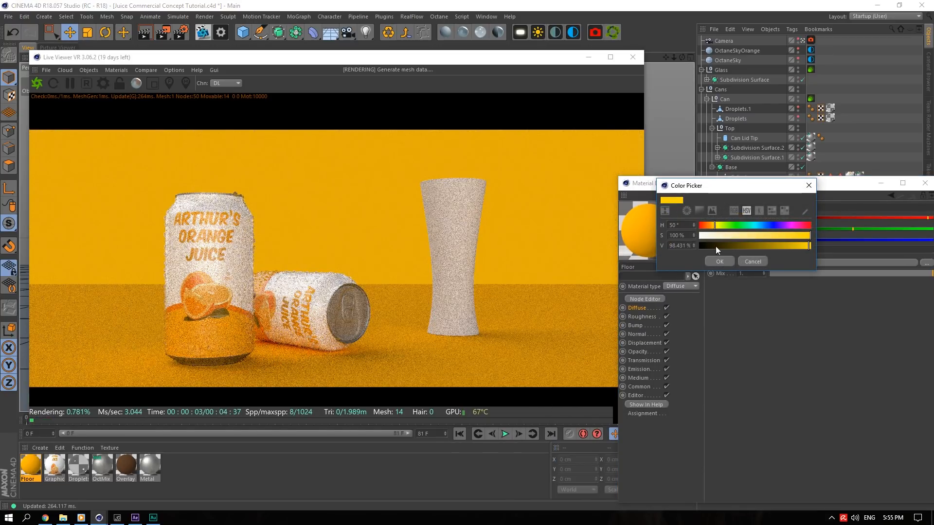
pyautogui.click(719, 261)
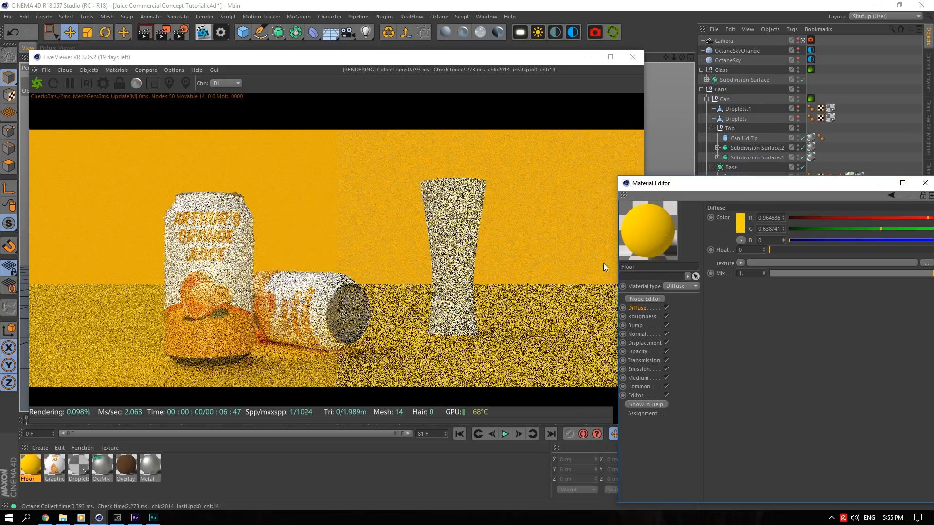
pyautogui.click(740, 223)
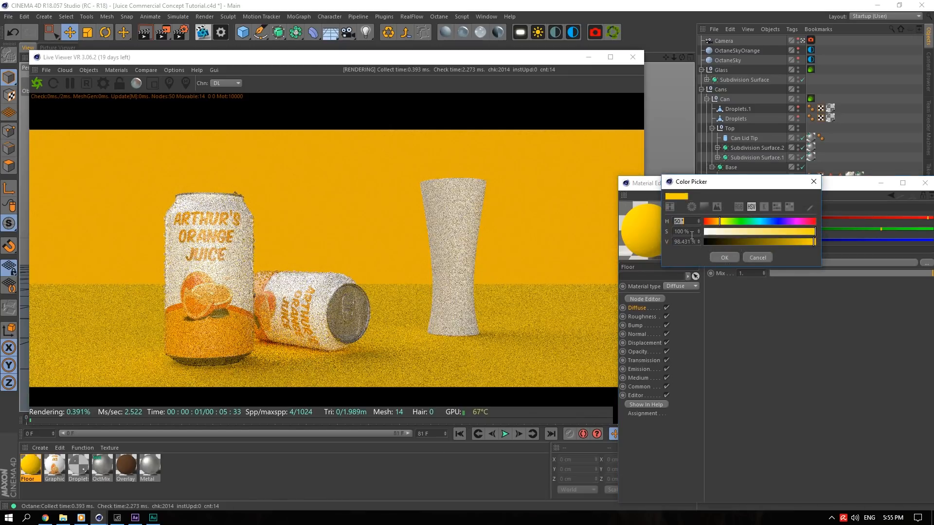
pyautogui.click(714, 261)
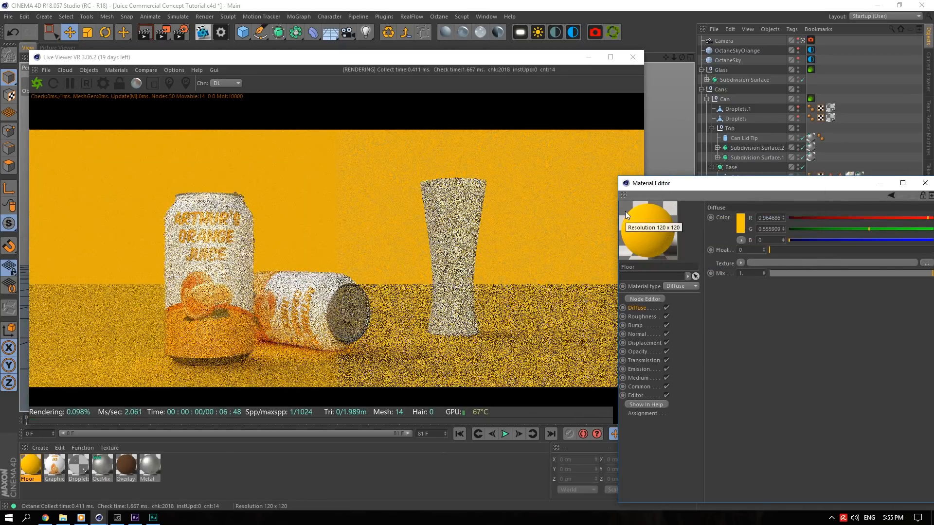
pyautogui.click(739, 223)
pyautogui.click(677, 222)
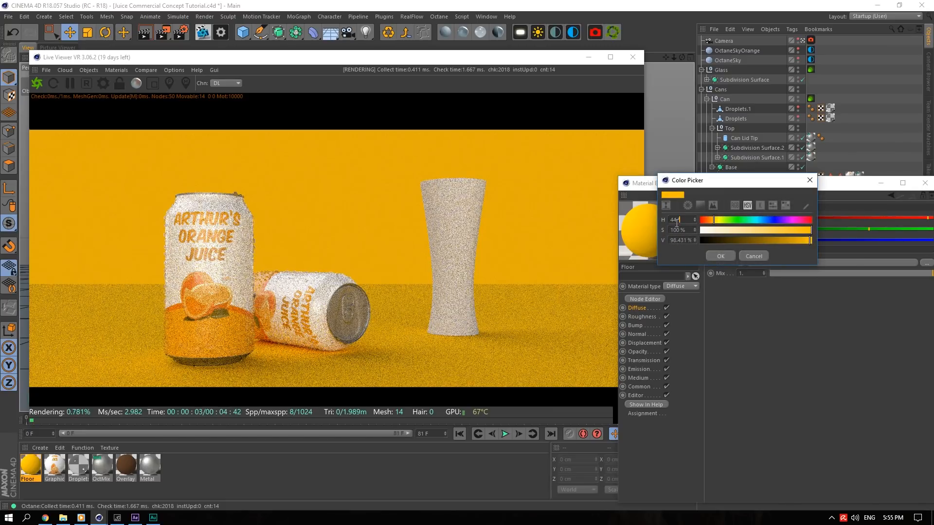
pyautogui.click(722, 256)
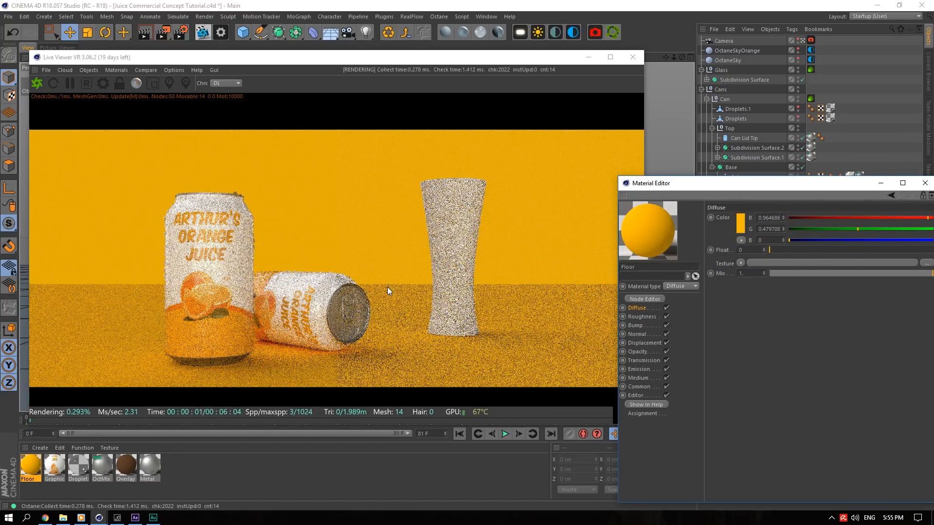
# Set the Floor material's diffuse hue to 50° and close its editor.
pyautogui.click(739, 223)
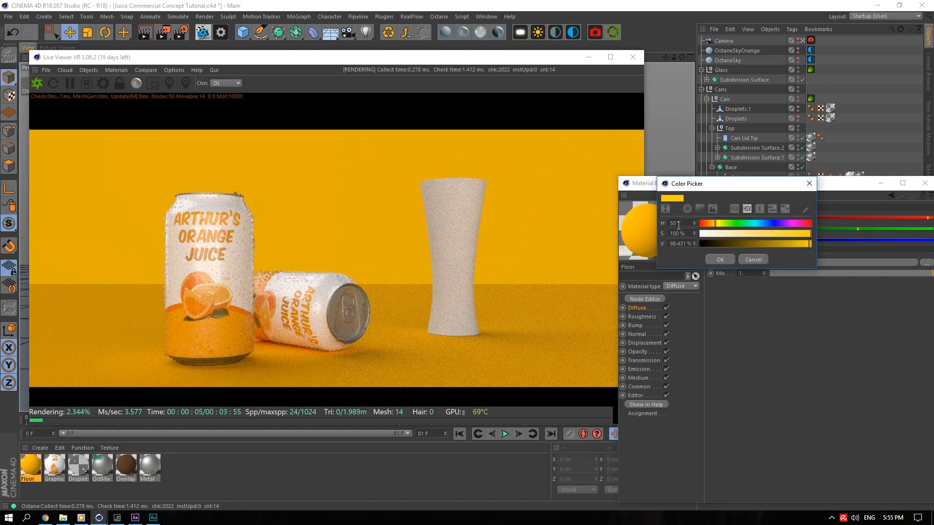
pyautogui.click(716, 259)
pyautogui.moveTo(811, 184); pyautogui.dragTo(712, 189)
pyautogui.click(826, 189)
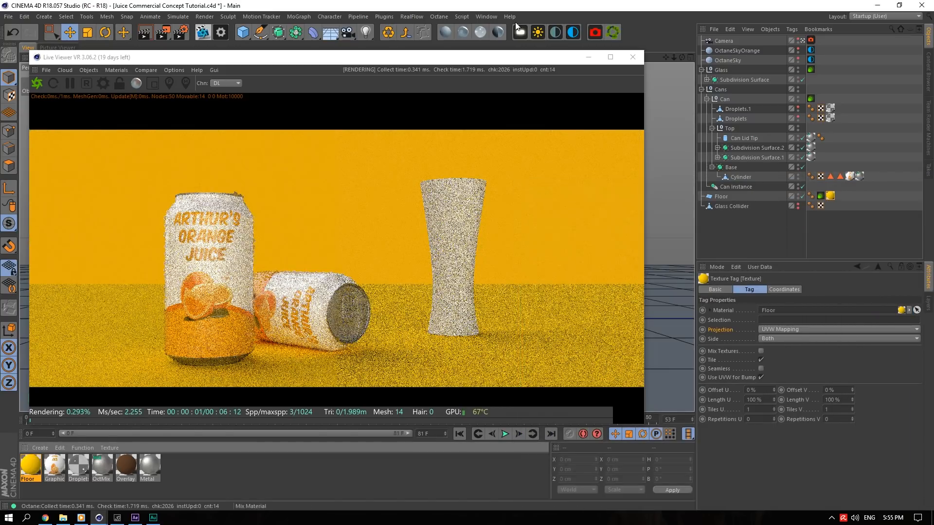
# Create an Octane specular material with an index of 1.52 and apply it to the Glass group's Subdivision Surface.
pyautogui.click(479, 33)
pyautogui.doubleClick(31, 465)
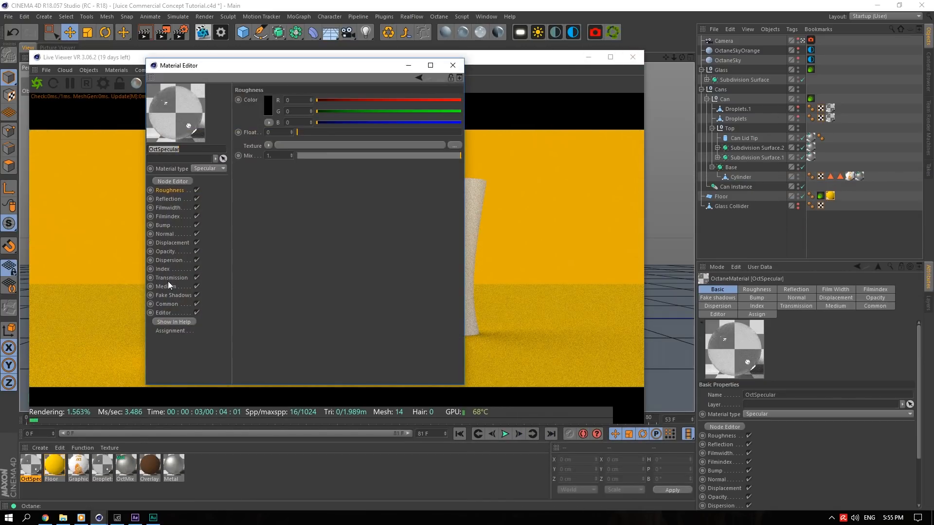
pyautogui.click(166, 269)
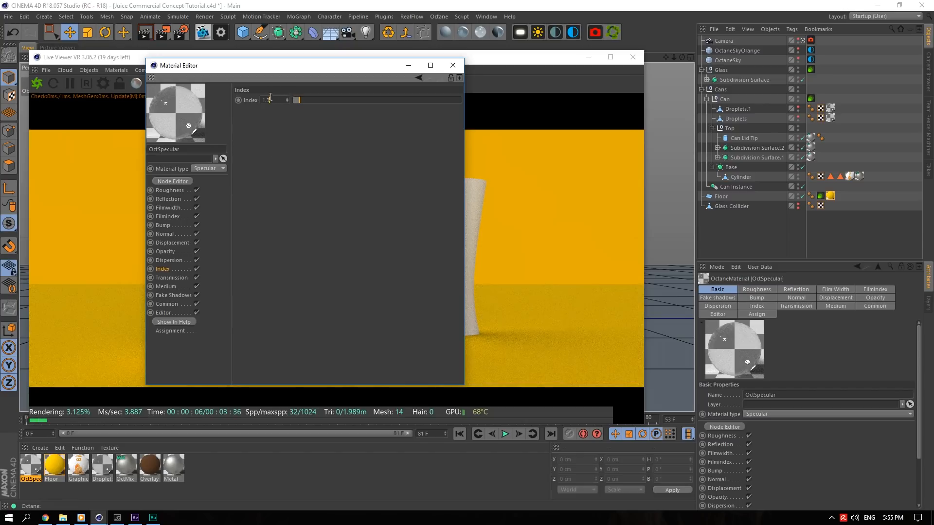
pyautogui.click(453, 65)
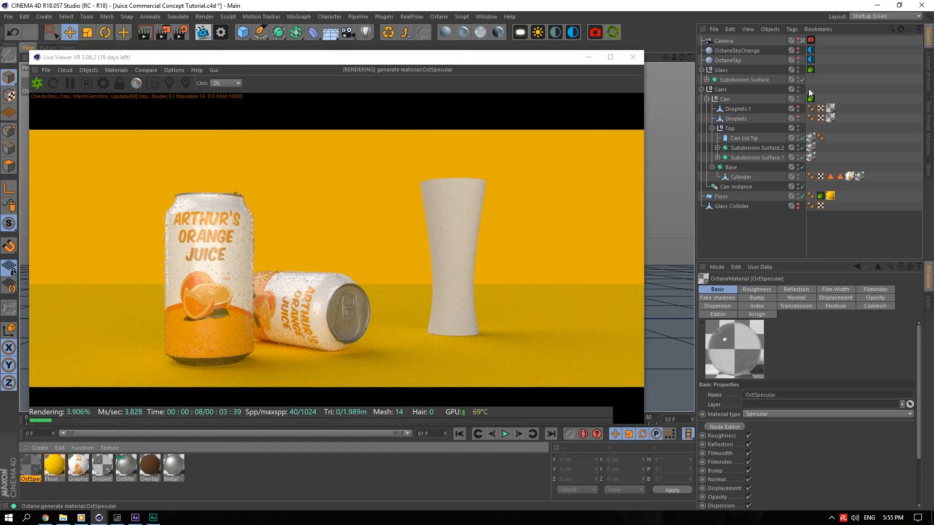
pyautogui.moveTo(761, 81); pyautogui.dragTo(757, 82)
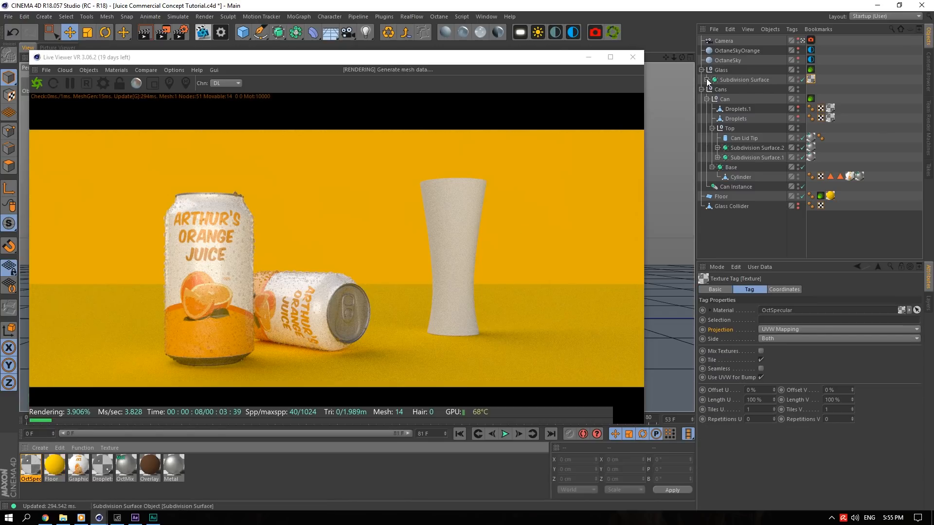
pyautogui.click(707, 80)
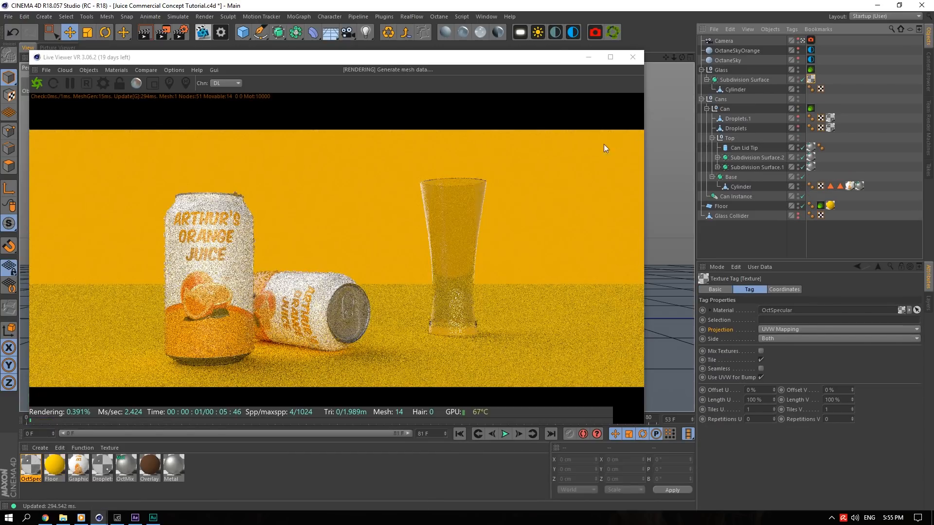
# Enable the alpha channel in Octane's Pathtracing kernel settings and close the settings.
pyautogui.click(102, 83)
pyautogui.click(7, 141)
pyautogui.click(176, 7)
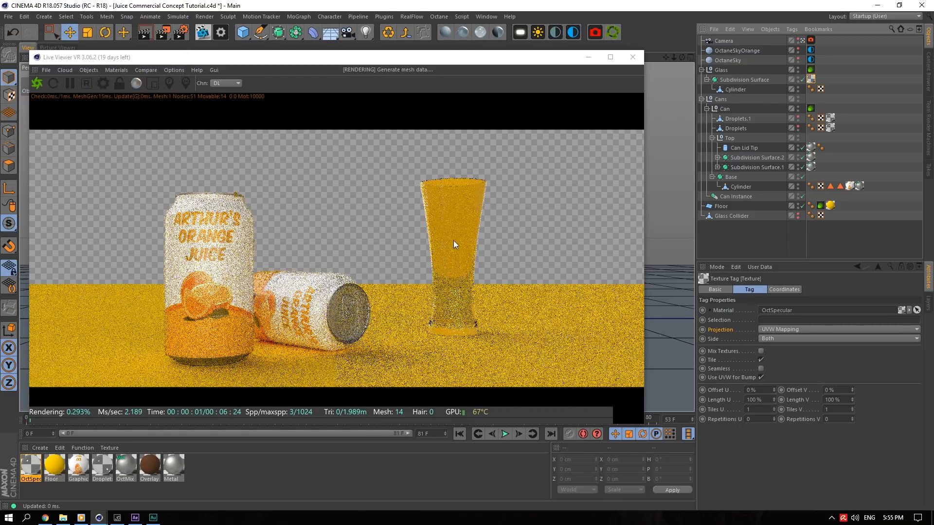
pyautogui.doubleClick(33, 462)
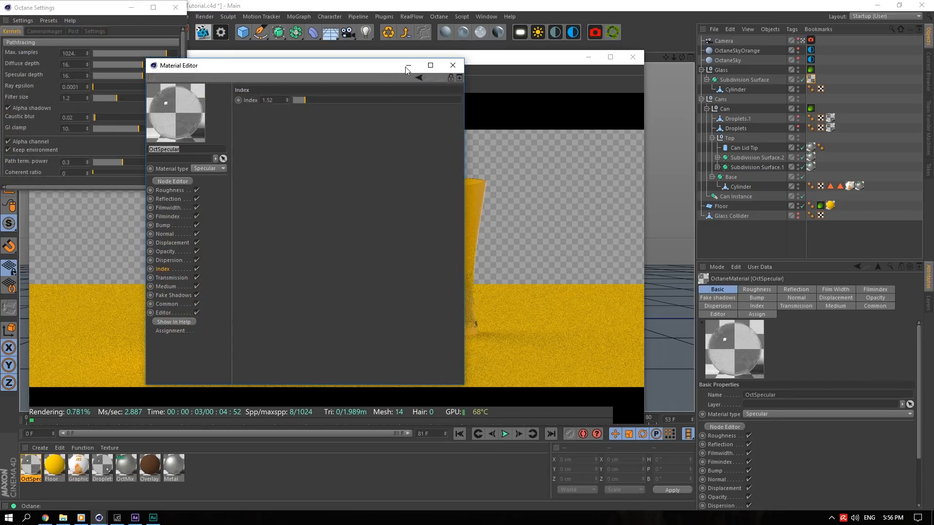
pyautogui.click(389, 69)
pyautogui.click(178, 8)
# Enable Affect alpha and Fake shadows on the glass's OctSpecular material.
pyautogui.doubleClick(33, 465)
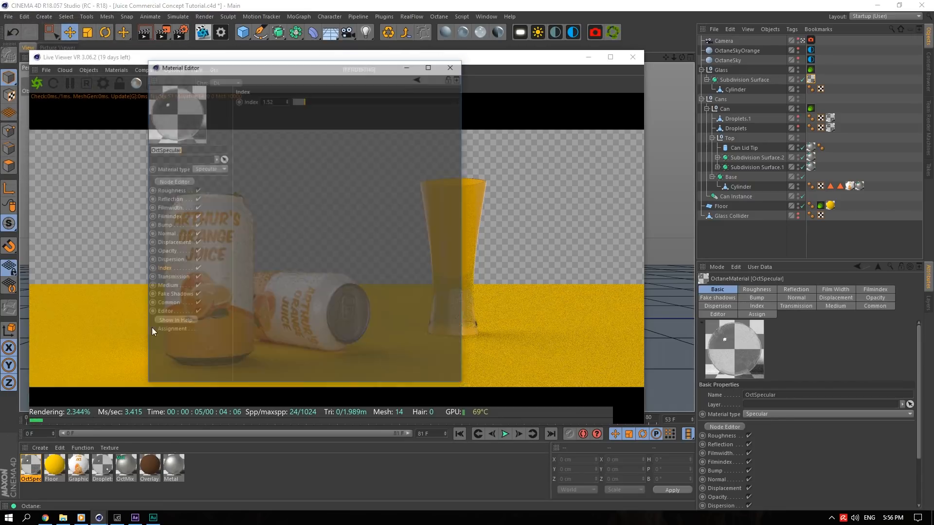
pyautogui.moveTo(234, 59); pyautogui.dragTo(637, 149)
pyautogui.click(564, 387)
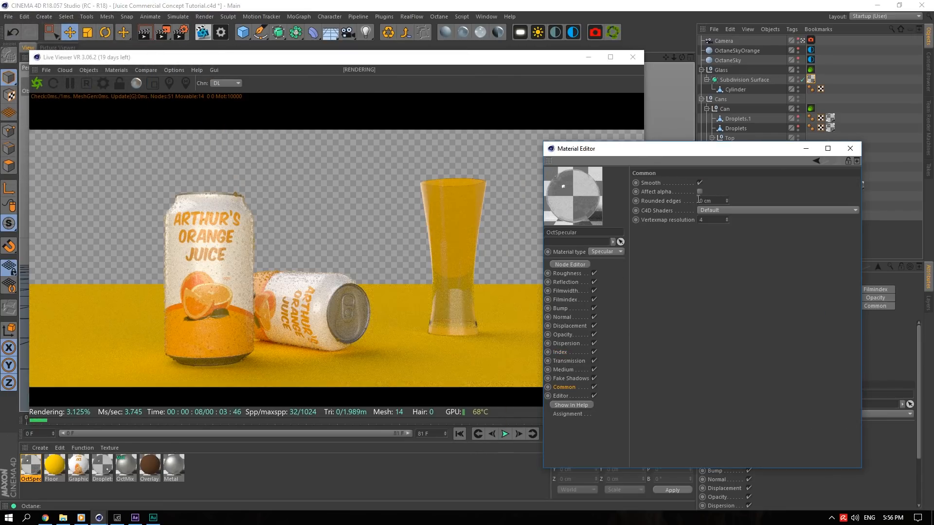
pyautogui.click(700, 192)
pyautogui.moveTo(666, 149); pyautogui.dragTo(704, 118)
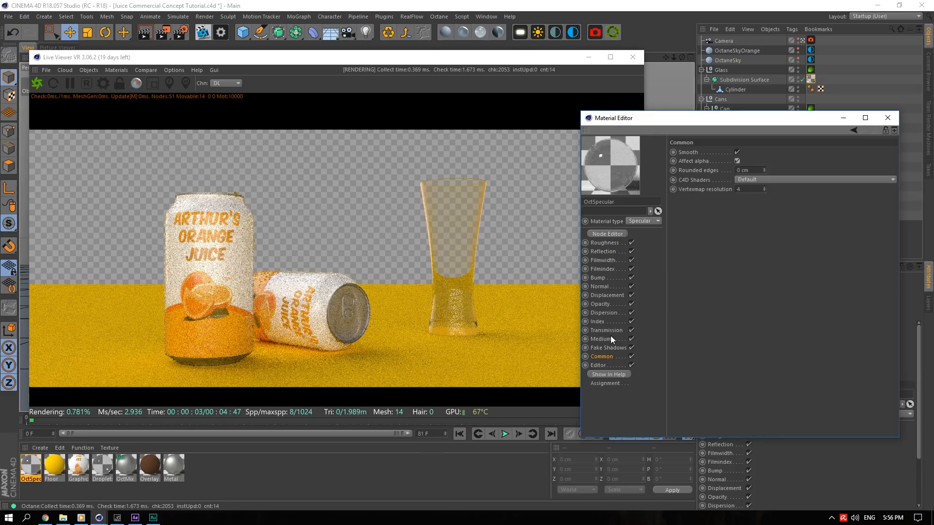
pyautogui.click(608, 348)
pyautogui.click(719, 152)
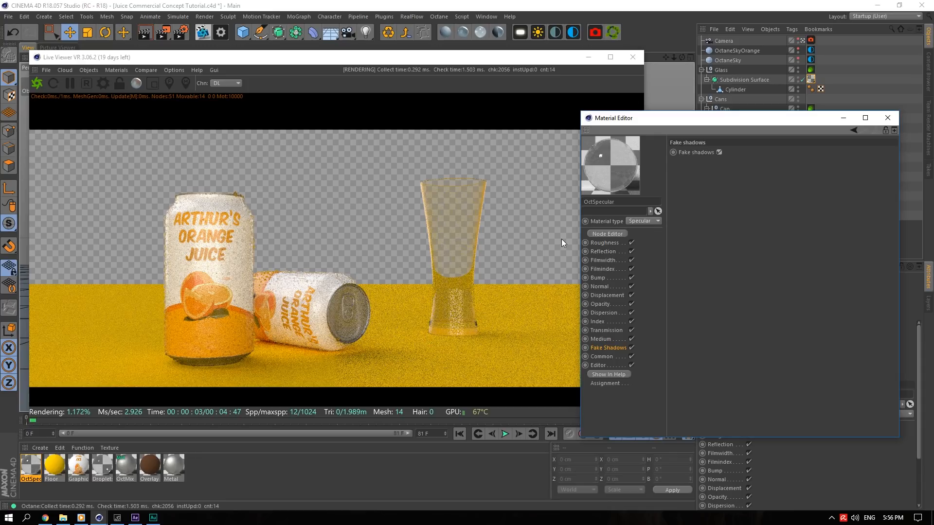
# Close the material editor and disable the alpha channel in Octane's Pathtracing kernel settings.
pyautogui.click(888, 118)
pyautogui.click(104, 84)
pyautogui.click(8, 141)
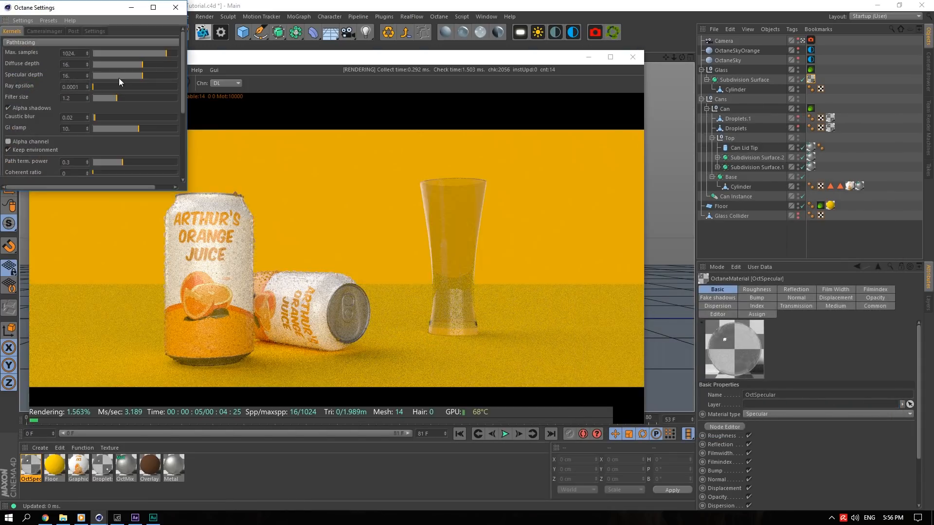
pyautogui.click(175, 8)
# Review the Octane kernel override, output and save options in the Render Settings.
pyautogui.click(180, 32)
pyautogui.click(862, 193)
pyautogui.click(180, 33)
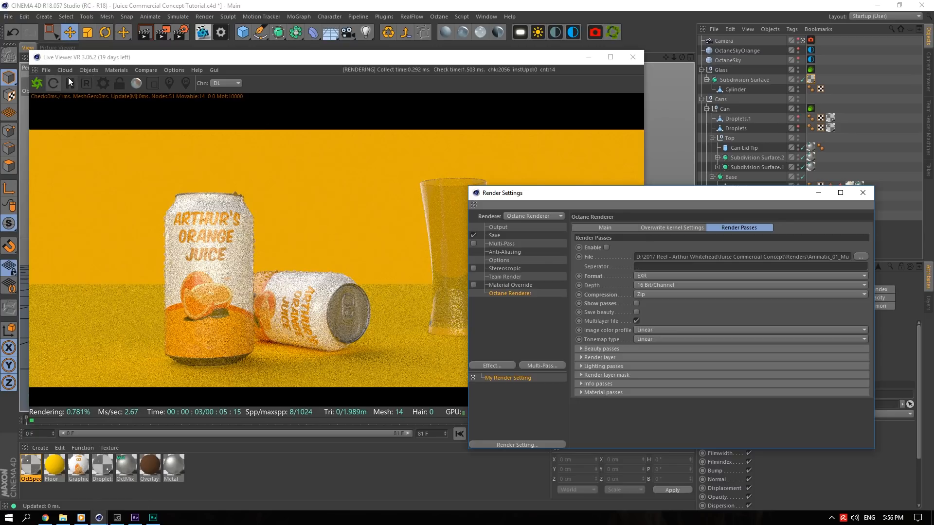
pyautogui.click(676, 229)
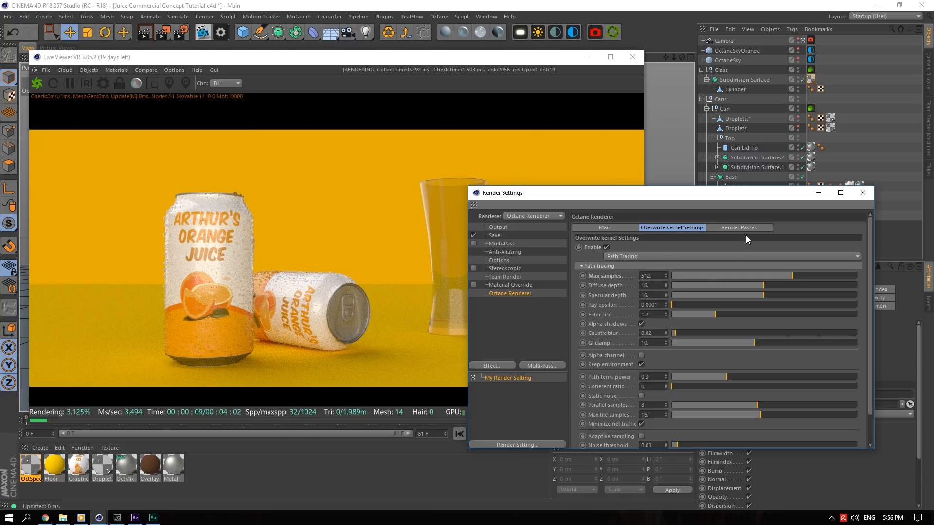
pyautogui.click(509, 227)
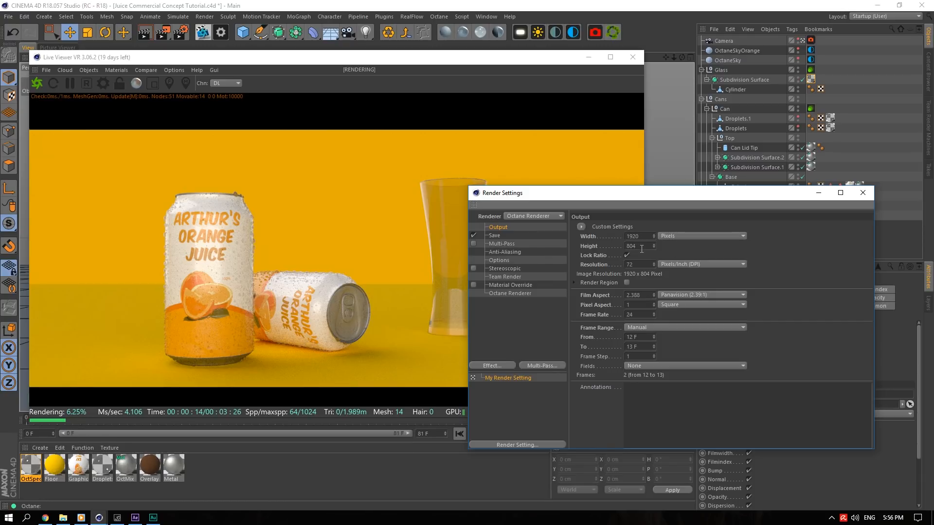
pyautogui.click(516, 236)
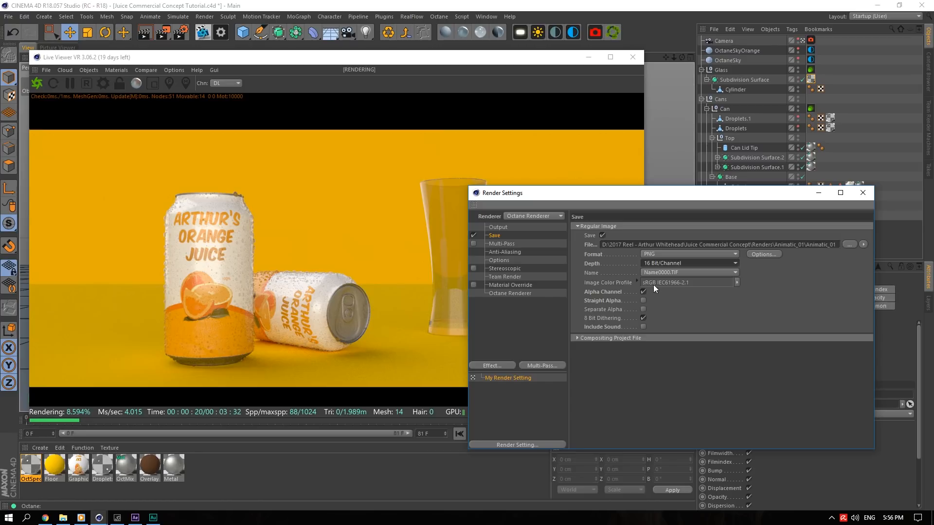
# Enable Octane's render passes in the Render Settings and enlarge the window to fit the pass options.
pyautogui.click(510, 294)
pyautogui.click(726, 226)
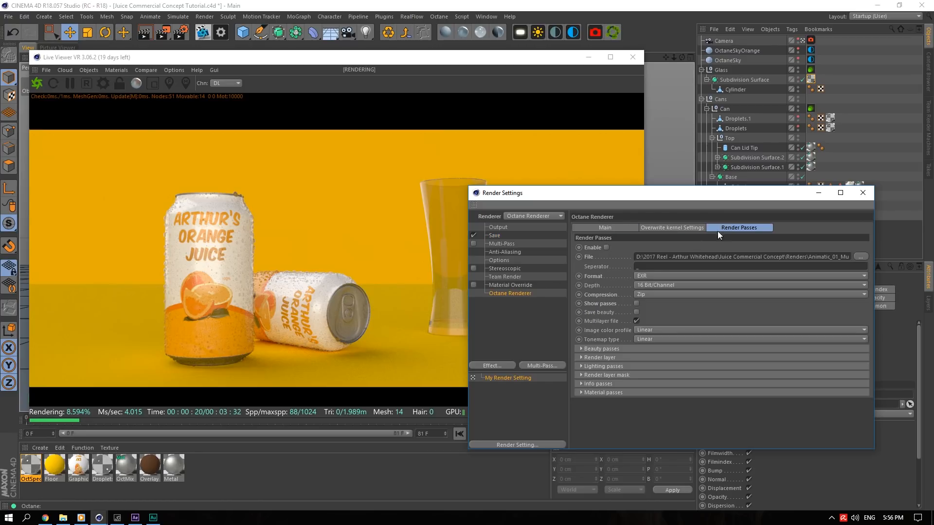
pyautogui.click(607, 247)
pyautogui.moveTo(647, 193); pyautogui.dragTo(670, 106)
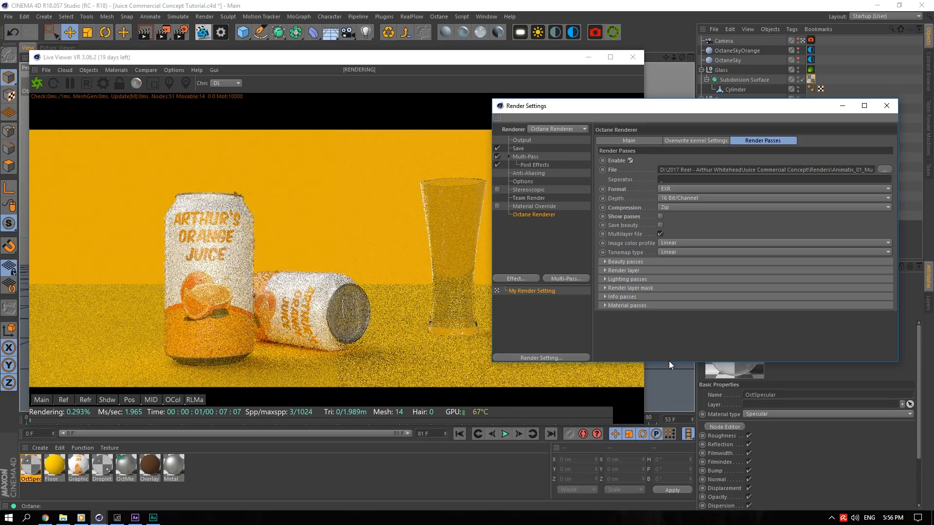
pyautogui.moveTo(670, 362); pyautogui.dragTo(670, 492)
# Examine the info, render layer mask, render layer and beauty pass options, including the bit depth choices.
pyautogui.click(640, 295)
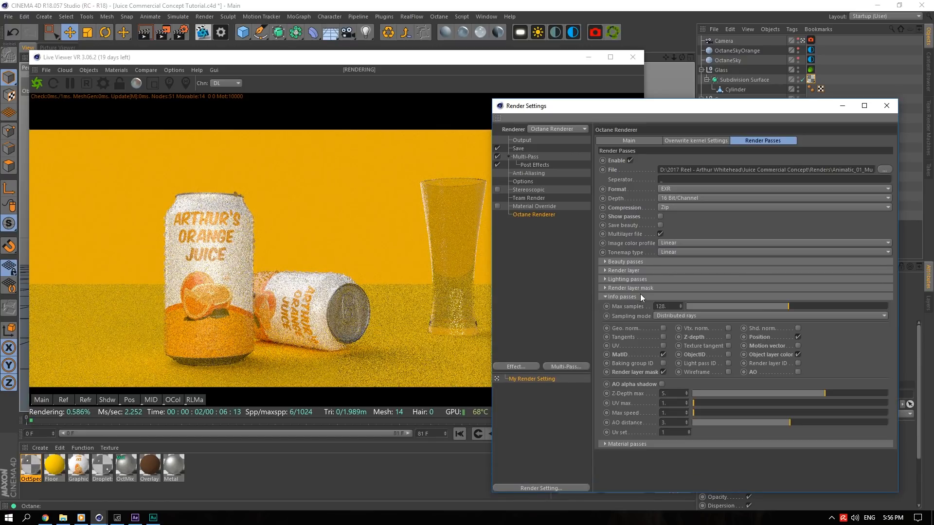
pyautogui.click(642, 287)
pyautogui.click(633, 269)
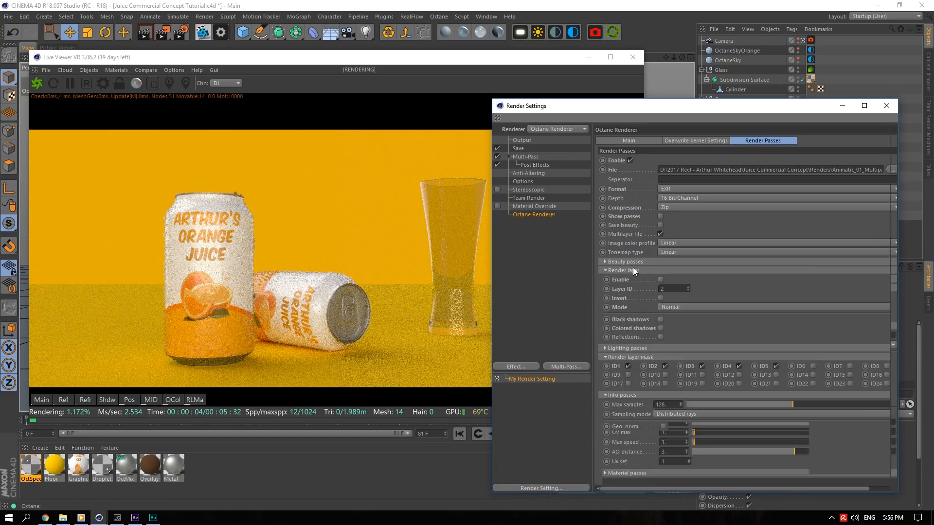
pyautogui.click(634, 270)
pyautogui.click(634, 262)
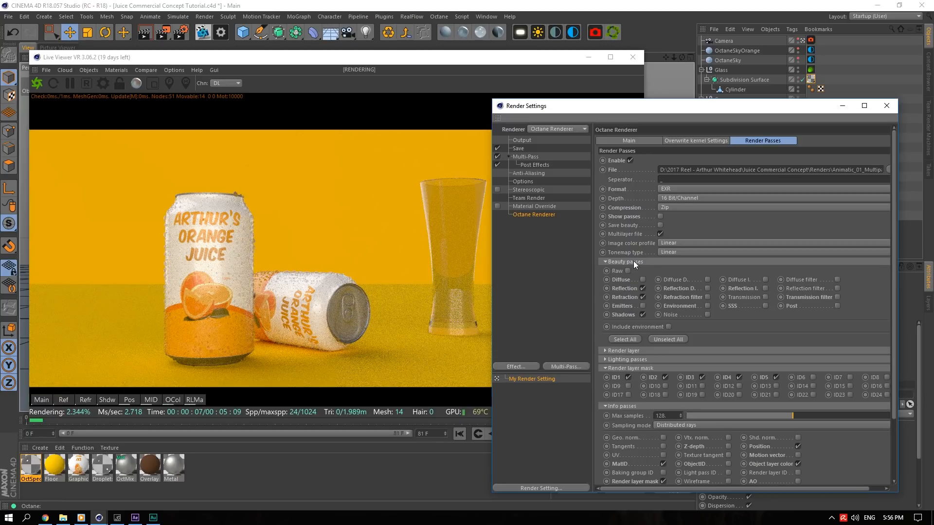
pyautogui.click(675, 199)
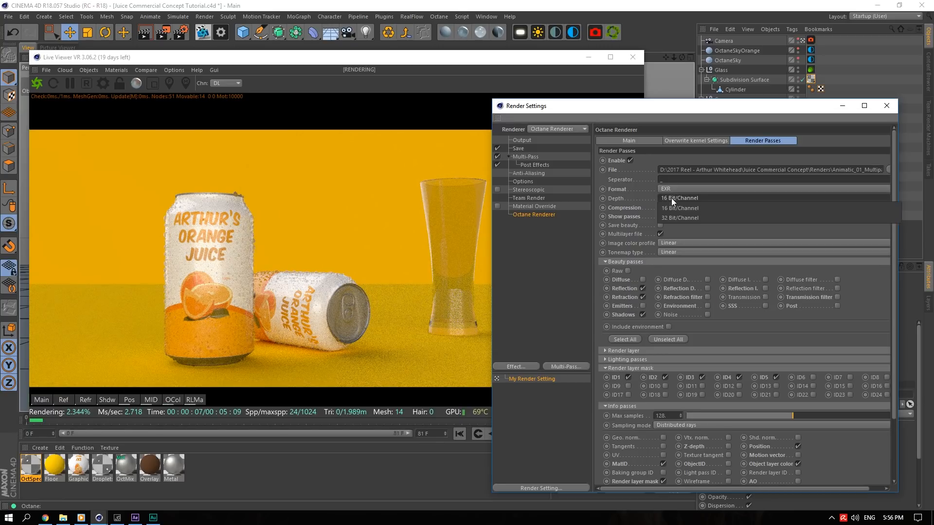
pyautogui.click(770, 224)
pyautogui.moveTo(894, 218); pyautogui.dragTo(884, 286)
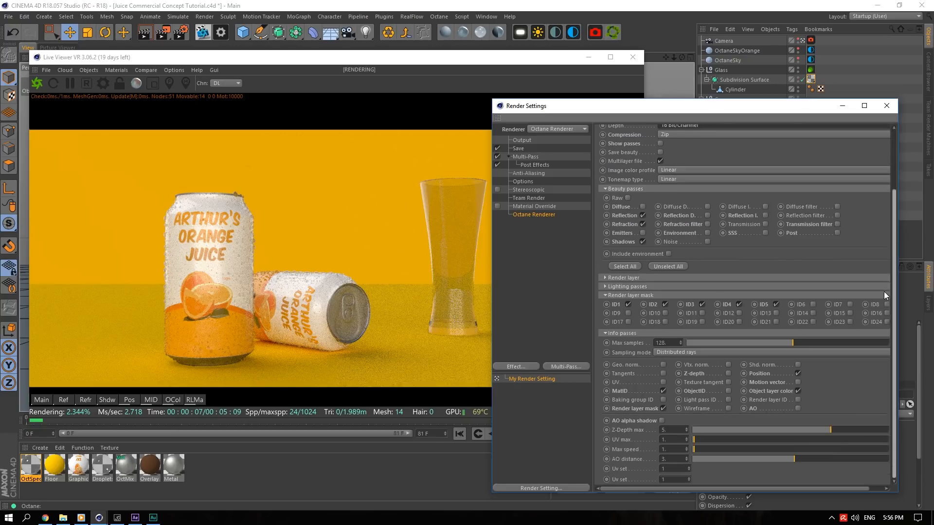
pyautogui.moveTo(639, 111); pyautogui.dragTo(667, 99)
pyautogui.click(656, 266)
pyautogui.click(656, 266)
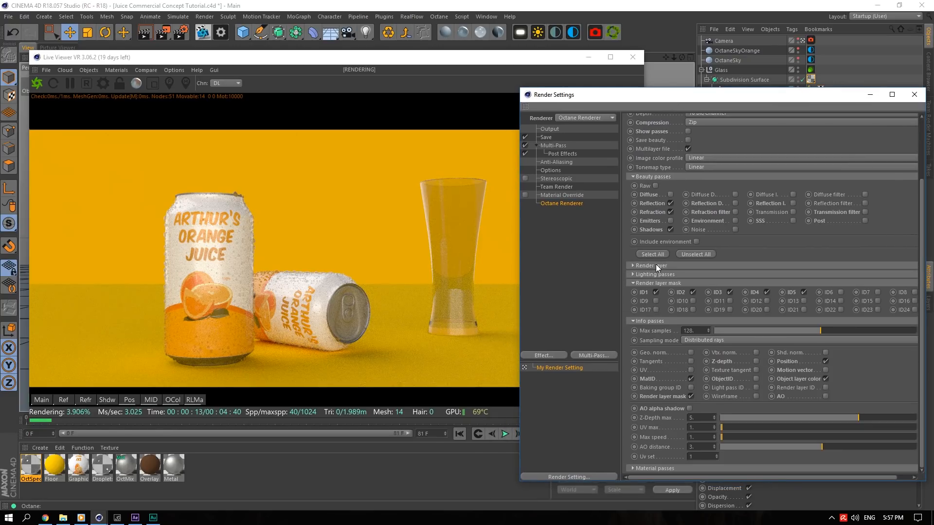
# Preview the refraction pass in the Live Viewer and return to the Main pass.
pyautogui.moveTo(649, 98); pyautogui.dragTo(629, 104)
pyautogui.click(91, 401)
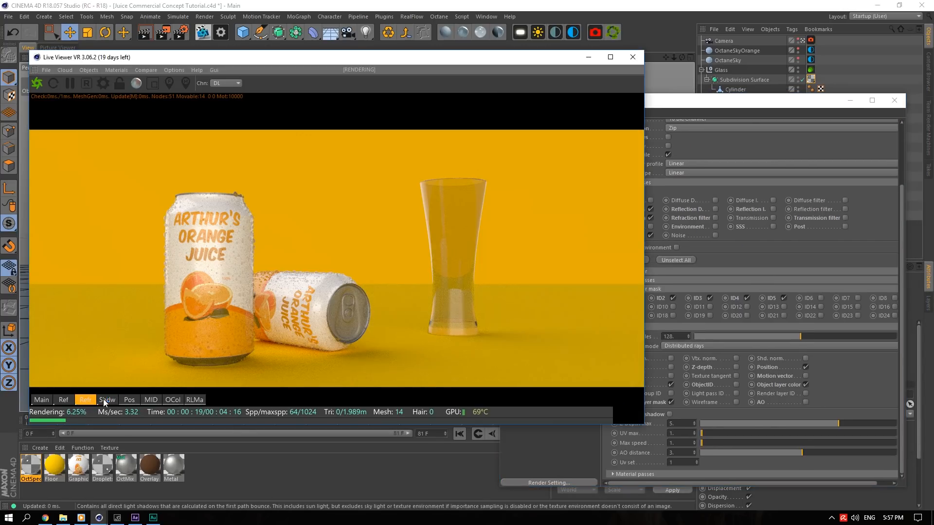
pyautogui.click(43, 400)
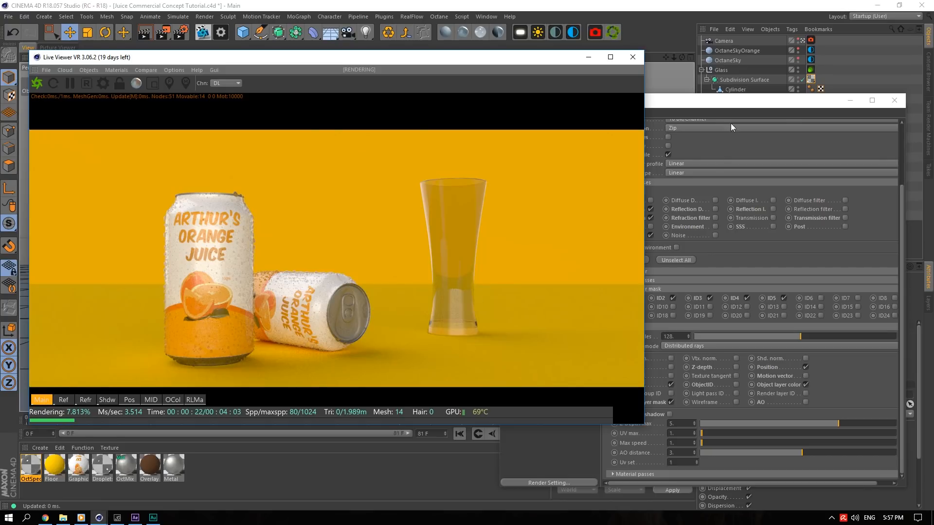
# Check the object layer settings of the Glass group's Octane ObjectTag and close the Render Settings.
pyautogui.moveTo(740, 101); pyautogui.dragTo(471, 286)
pyautogui.click(808, 77)
pyautogui.click(810, 79)
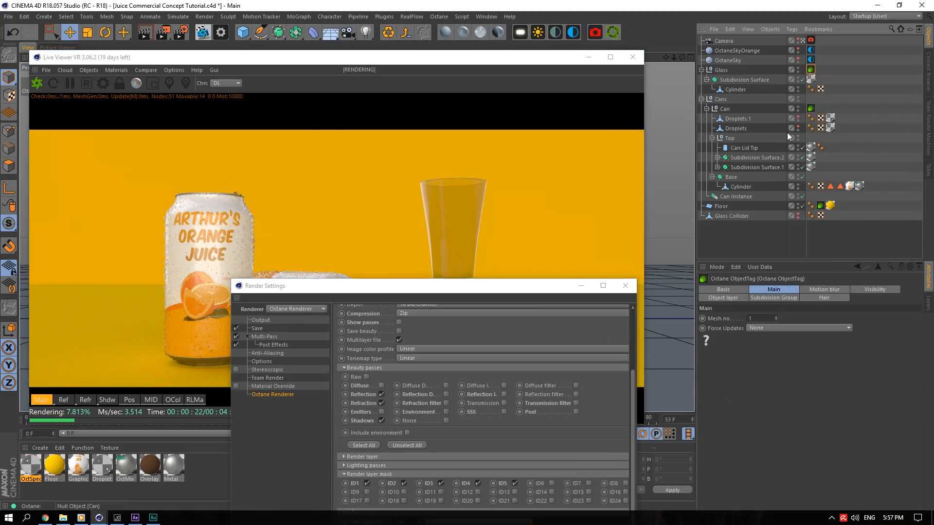
pyautogui.click(742, 298)
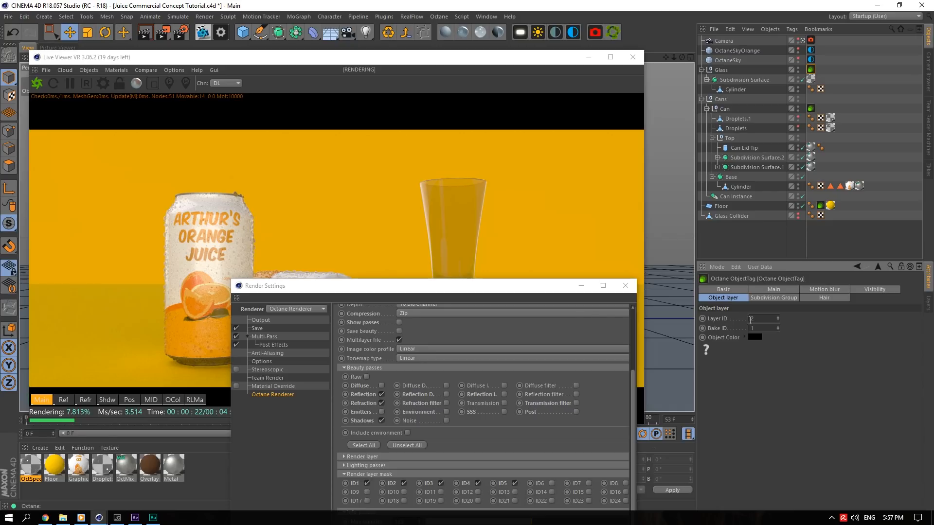
pyautogui.moveTo(471, 286); pyautogui.dragTo(721, 139)
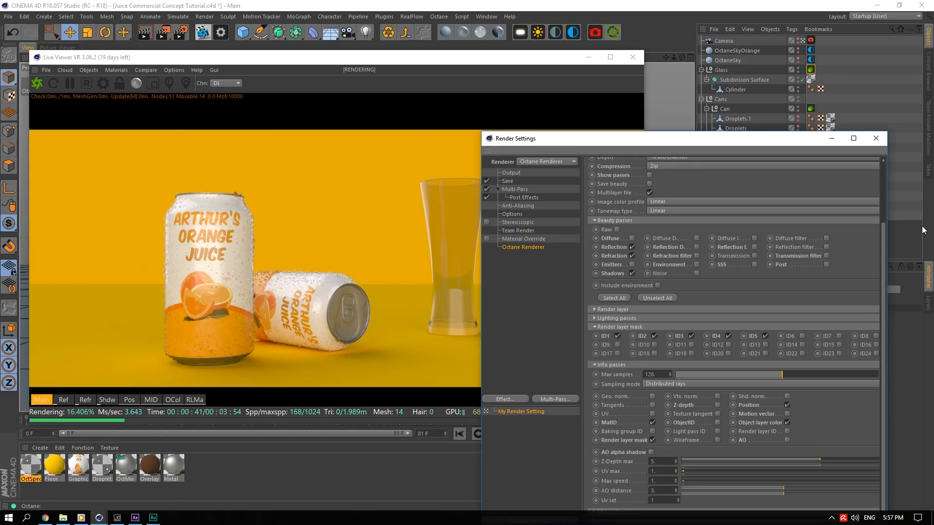
pyautogui.click(875, 139)
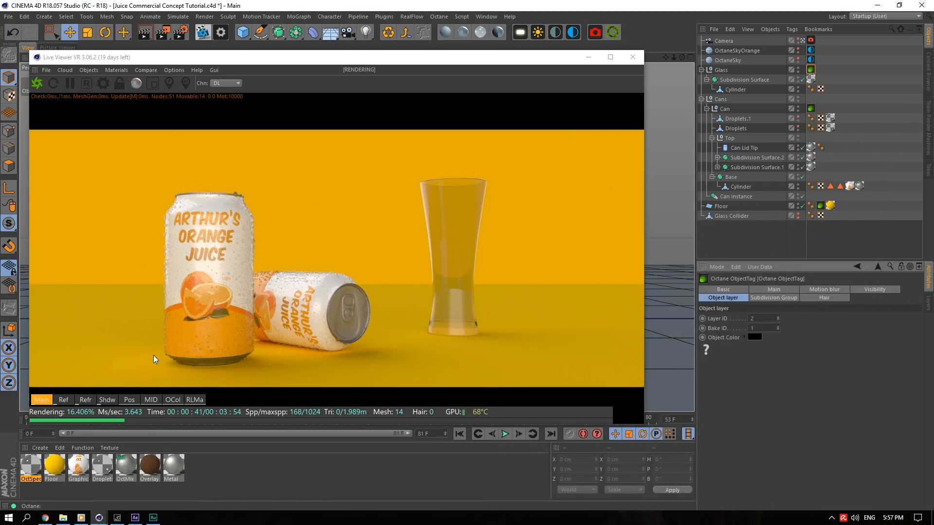
# Compare the shadow, refraction, reflection, position, material ID, object layer color and render layer mask passes, and close the Live Viewer.
pyautogui.click(107, 400)
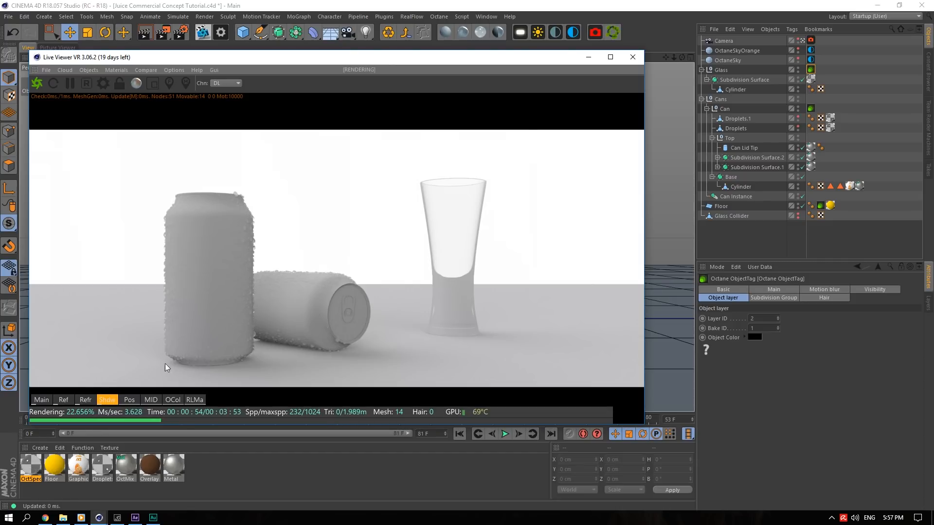
pyautogui.click(92, 399)
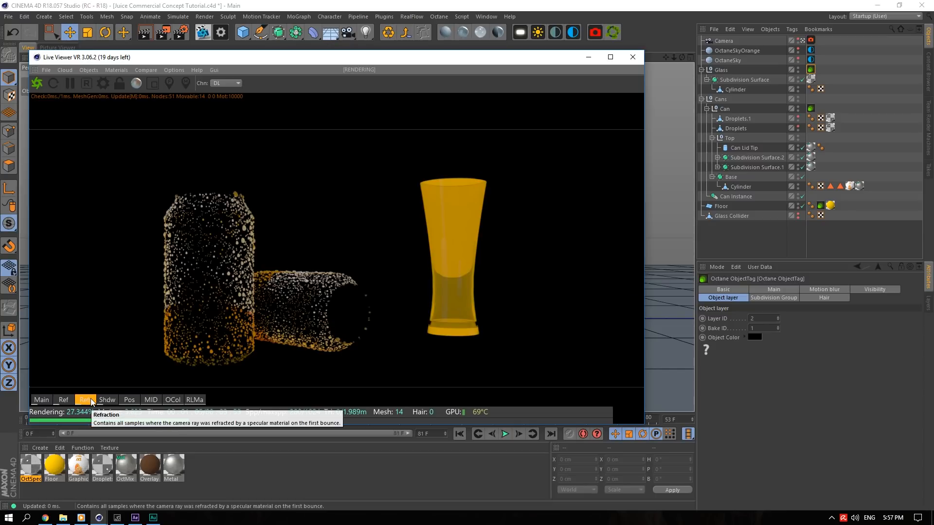
pyautogui.click(64, 400)
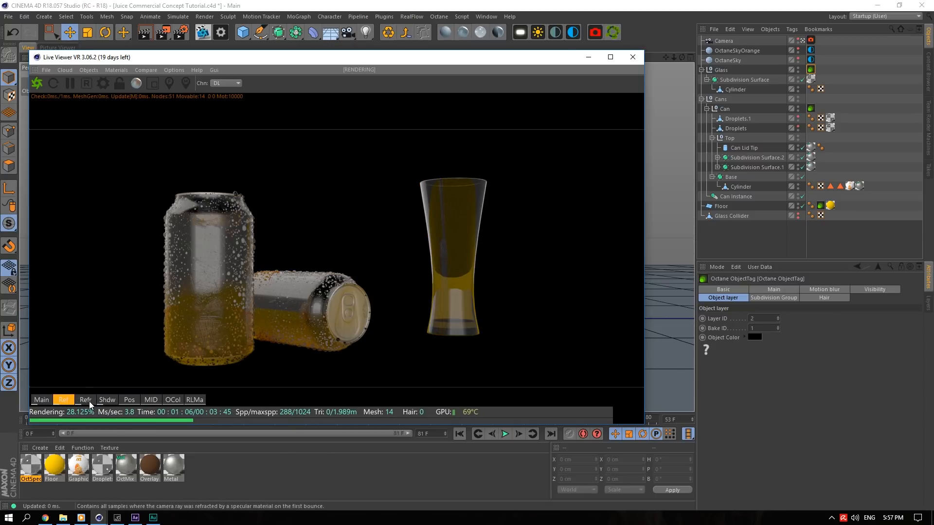
pyautogui.click(86, 400)
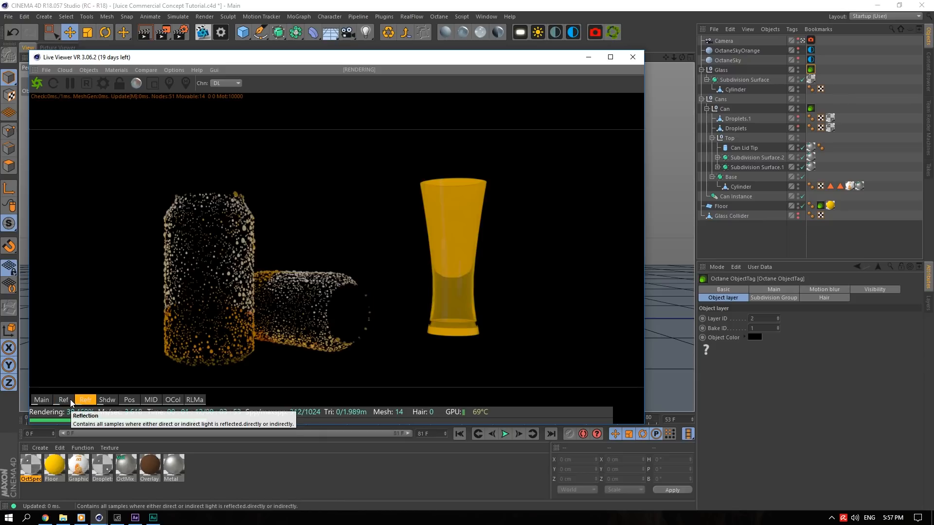
pyautogui.click(72, 400)
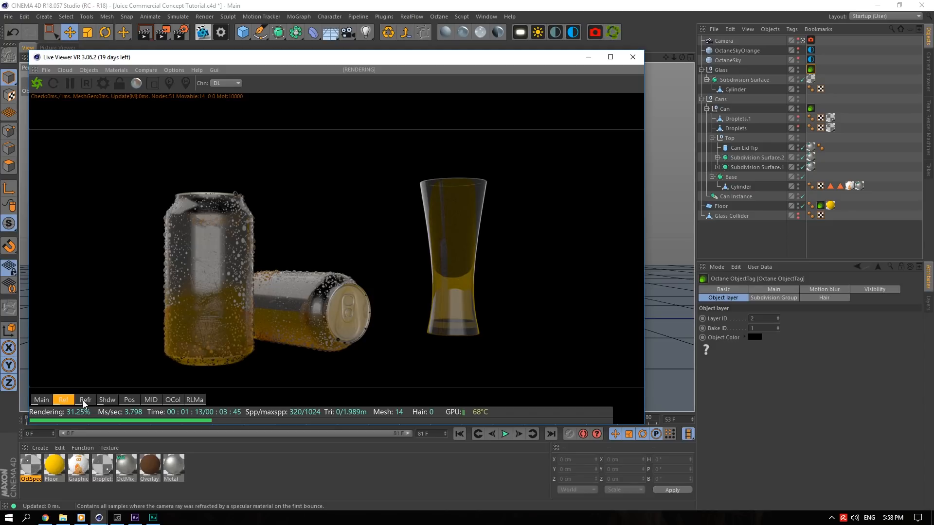
pyautogui.click(85, 400)
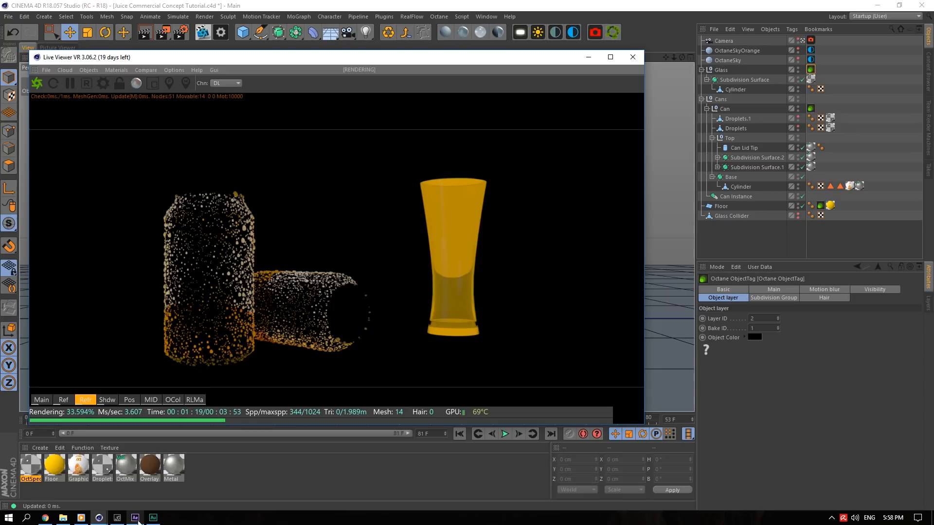
pyautogui.click(130, 400)
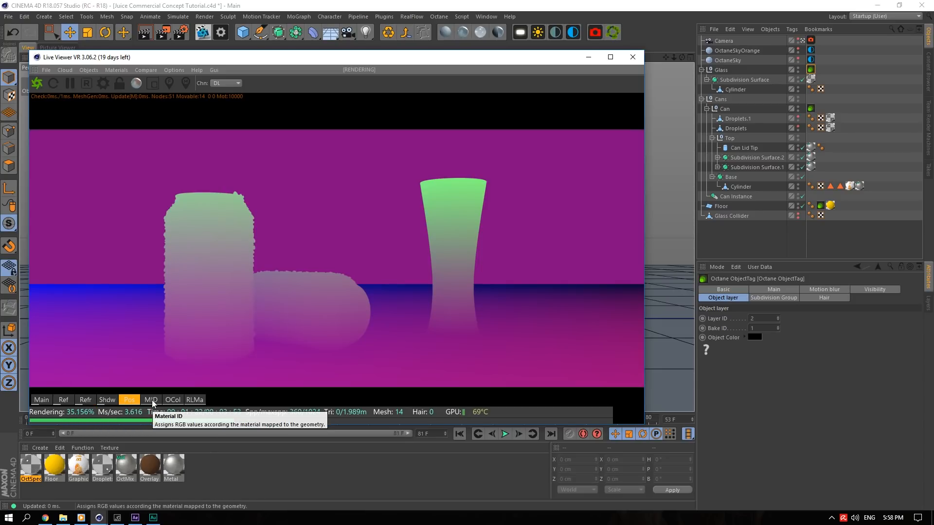
pyautogui.click(149, 400)
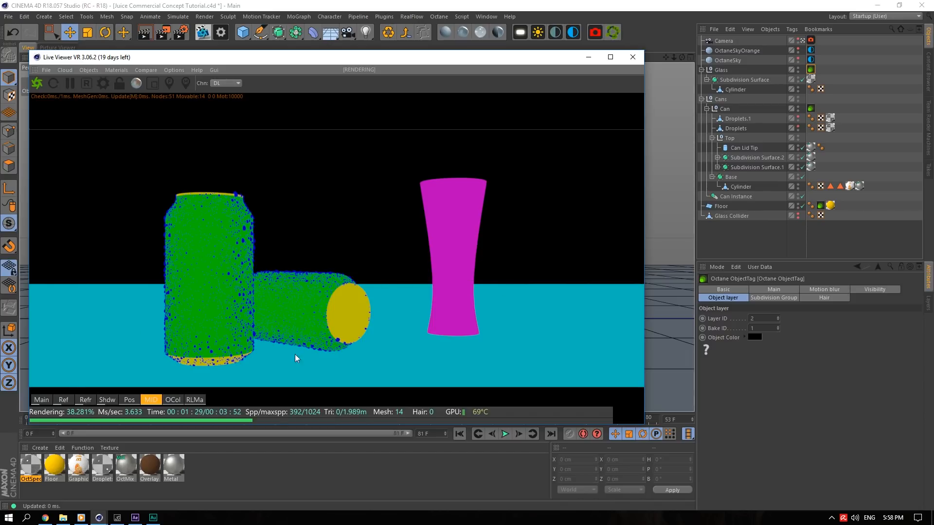
pyautogui.click(173, 400)
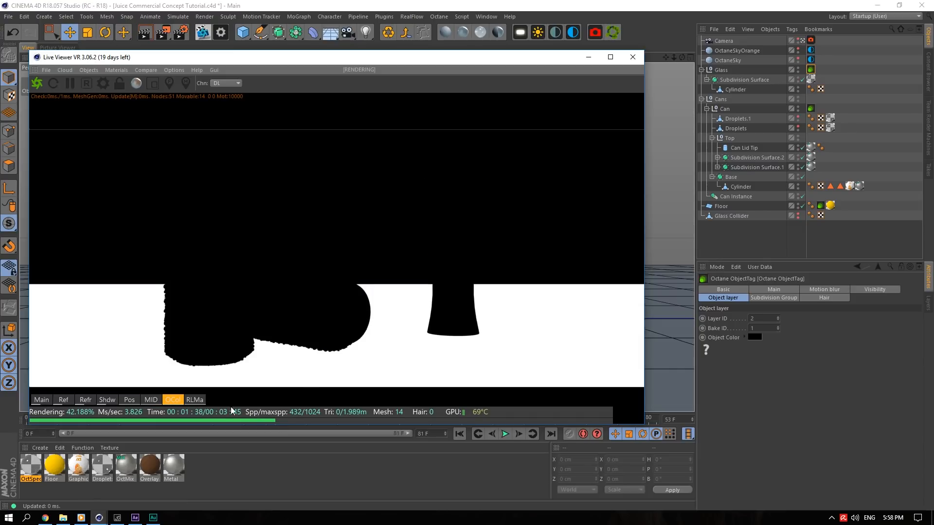
pyautogui.click(201, 401)
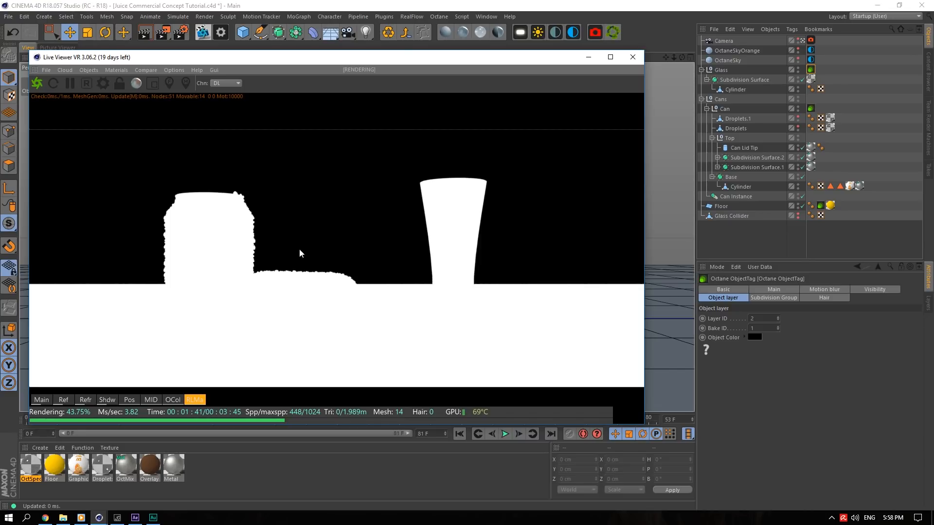
pyautogui.click(633, 57)
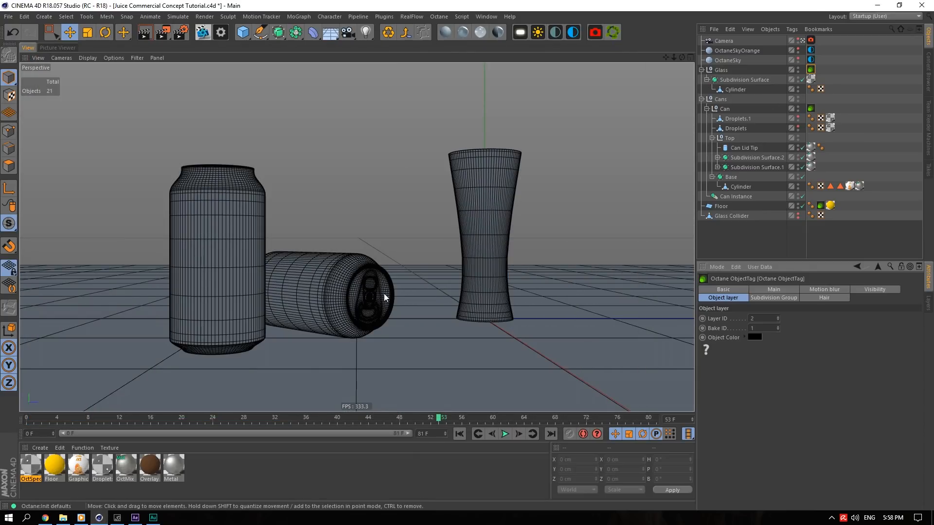
# Leave the scene camera and orbit the perspective view to look down on the cans and glass.
pyautogui.click(854, 73)
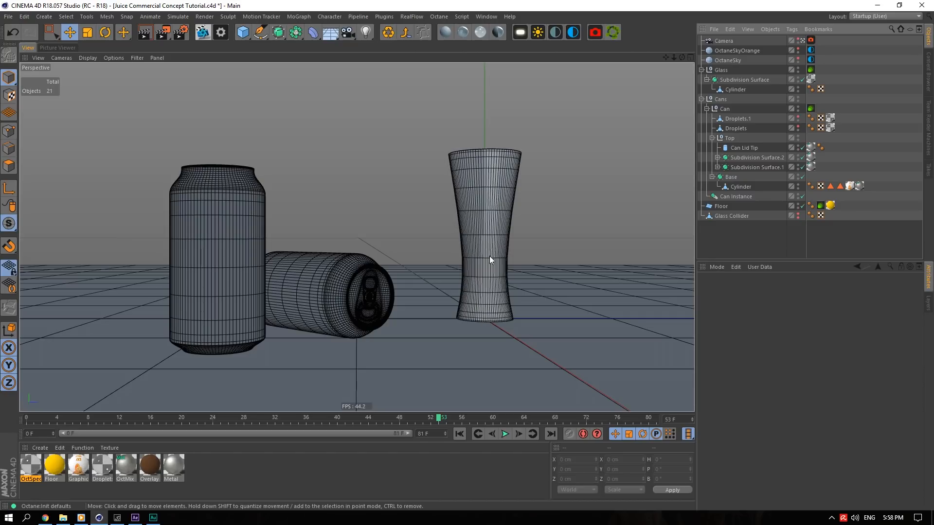
pyautogui.click(803, 40)
pyautogui.moveTo(682, 57); pyautogui.dragTo(656, 437)
pyautogui.moveTo(357, 237); pyautogui.dragTo(374, 195)
pyautogui.moveTo(673, 58); pyautogui.dragTo(669, 159)
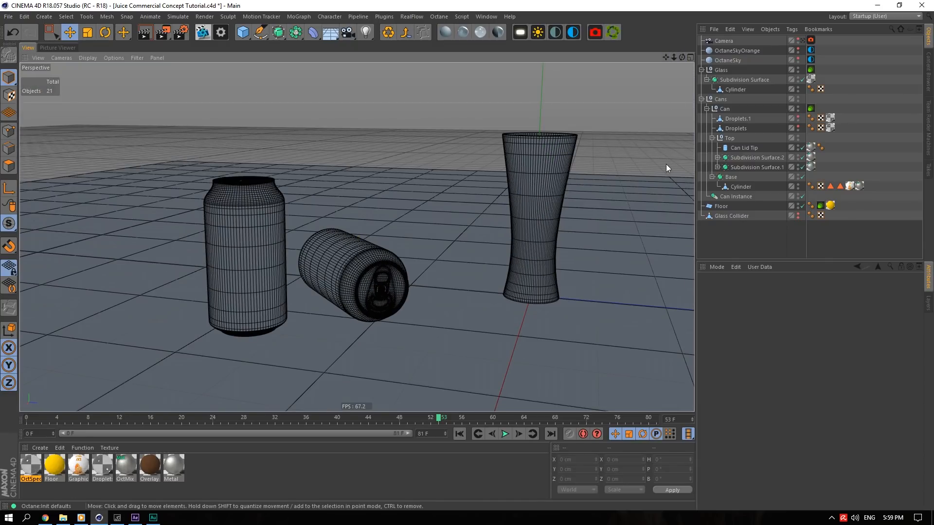
pyautogui.moveTo(682, 56); pyautogui.dragTo(749, 132)
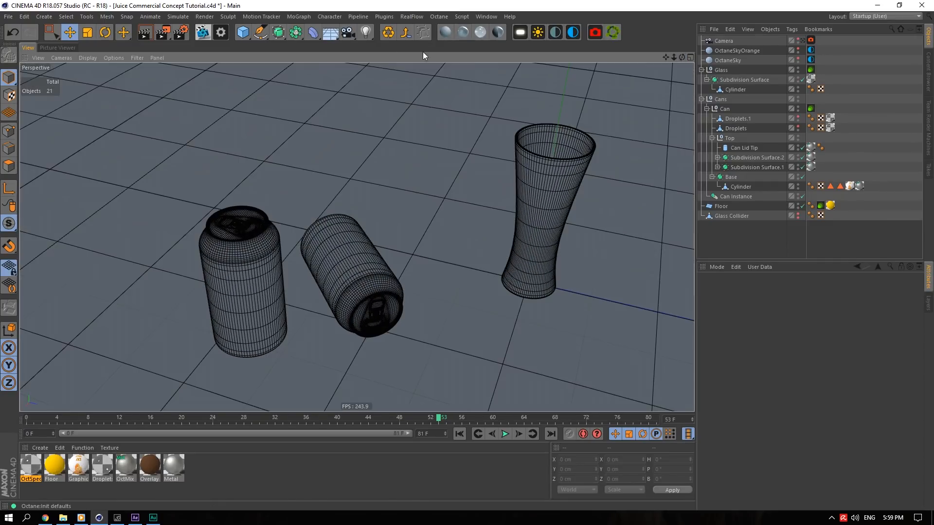
# Save the scene and review the Octane Renderer's Render Passes settings.
pyautogui.hotkey('ctrl', 's')
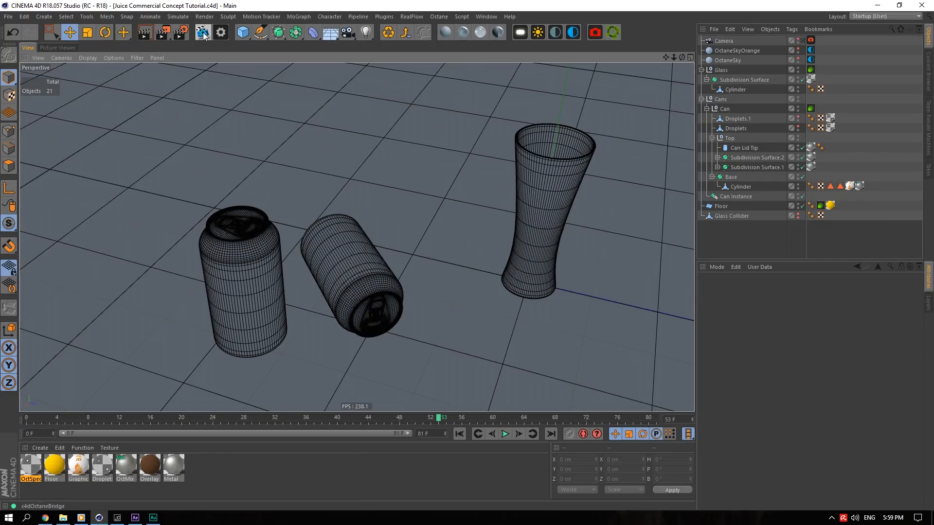
pyautogui.click(203, 33)
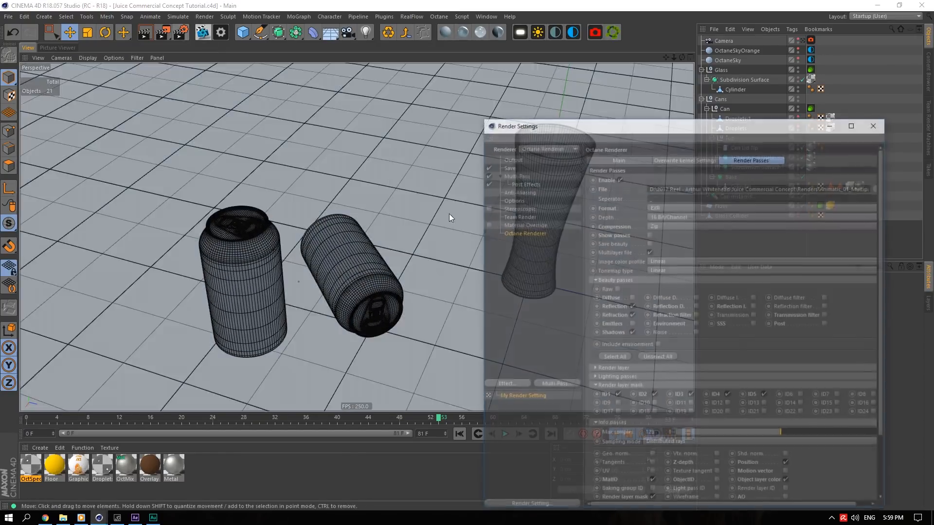
pyautogui.click(690, 159)
pyautogui.click(744, 161)
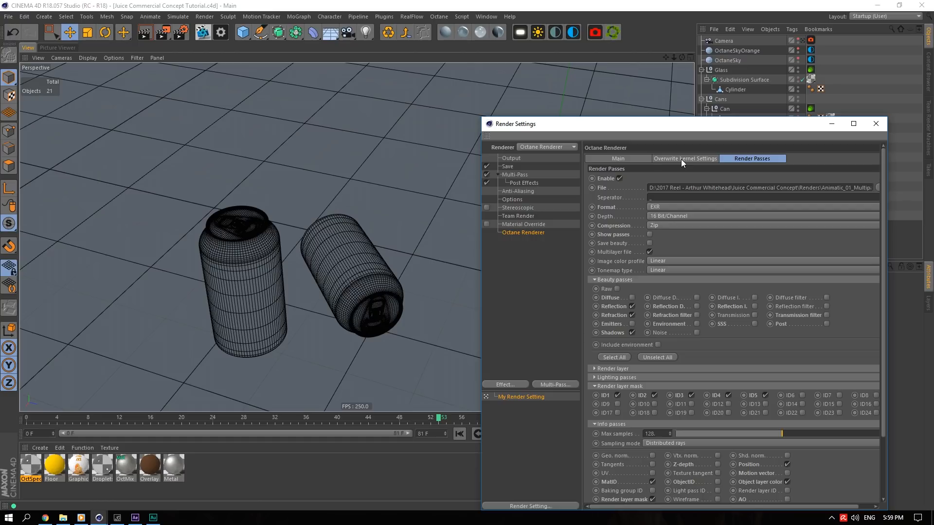
pyautogui.click(874, 125)
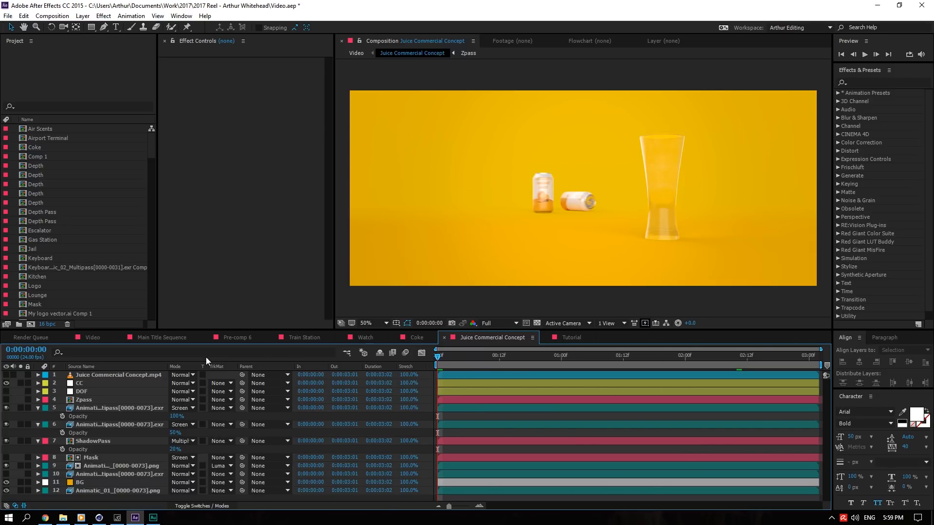
# Switch to After Effects, collapse the expanded layers of the Juice Commercial Concept composition and preview it at 0:00:01:22.
pyautogui.click(38, 408)
pyautogui.click(38, 416)
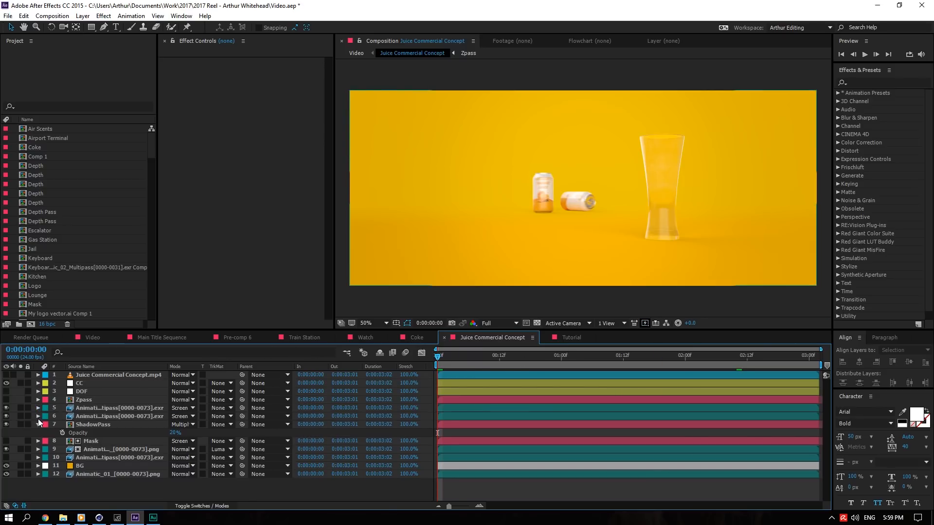
pyautogui.click(39, 424)
pyautogui.click(556, 354)
pyautogui.click(675, 356)
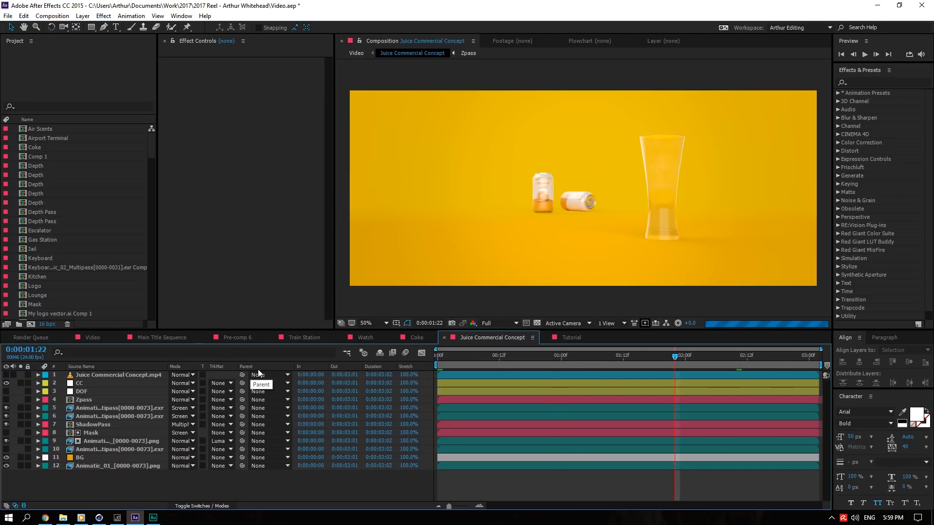
pyautogui.click(121, 465)
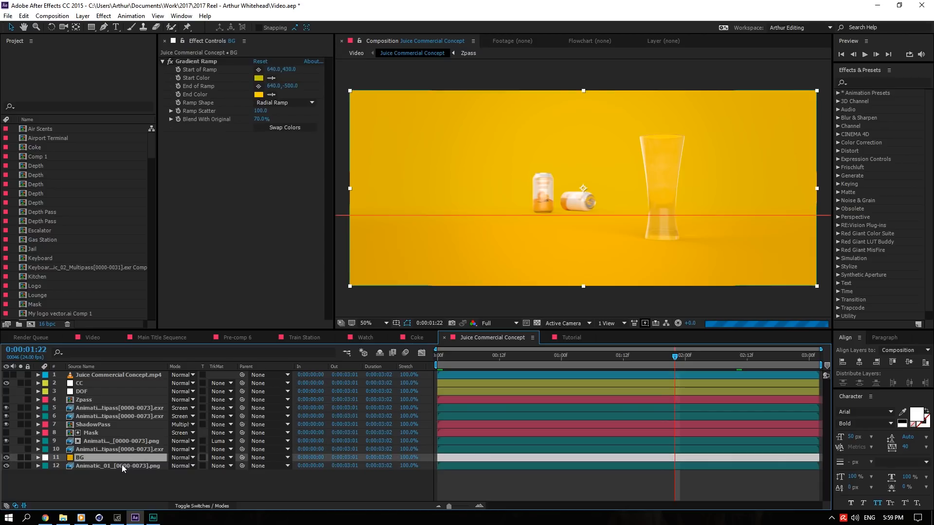
pyautogui.keyDown('ctrl'); pyautogui.click(141, 417); pyautogui.keyUp('ctrl')
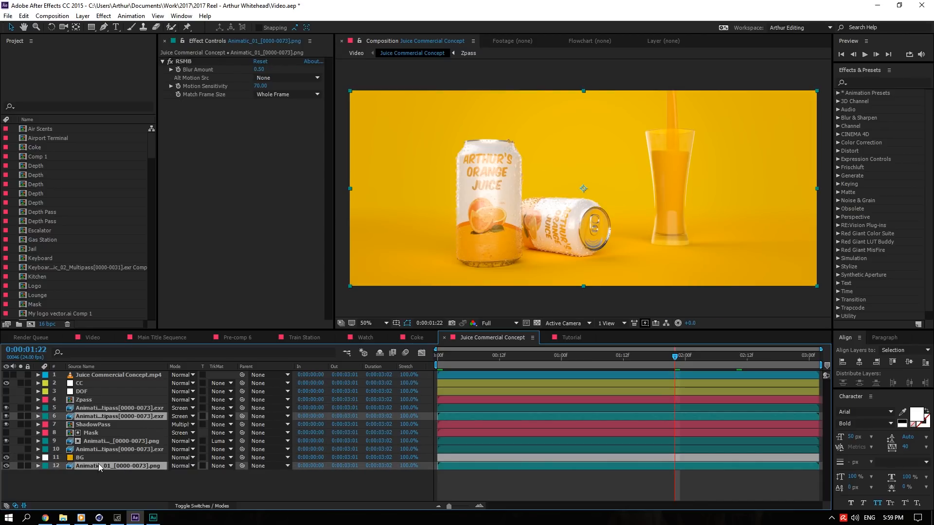
# Open the Tutorial composition and remove the existing effect from the multipass EXR layer.
pyautogui.click(567, 338)
pyautogui.click(145, 382)
pyautogui.keyDown('ctrl'); pyautogui.click(149, 375); pyautogui.keyUp('ctrl')
pyautogui.moveTo(150, 374); pyautogui.dragTo(158, 386)
pyautogui.click(208, 235)
pyautogui.click(136, 375)
pyautogui.press('Delete')
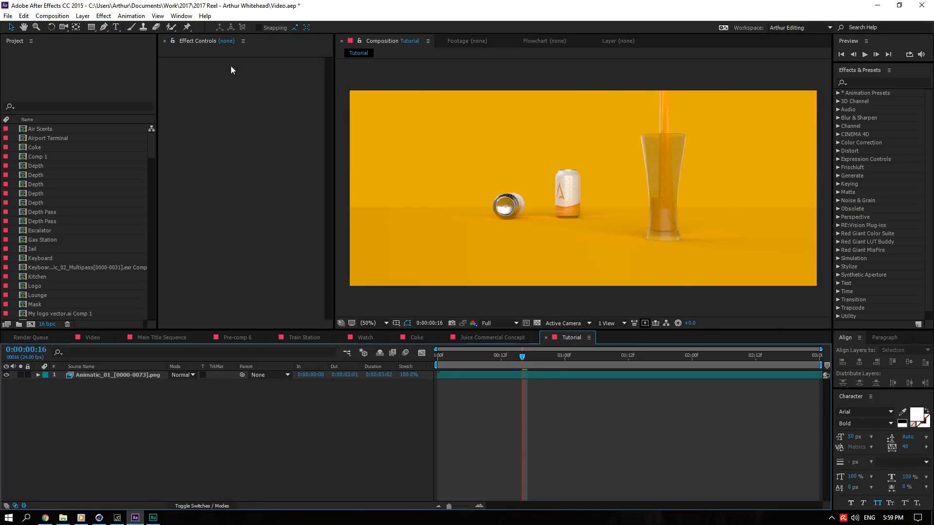
pyautogui.hotkey('ctrl', 'z')
pyautogui.click(191, 60)
pyautogui.press('Delete')
# Set the multipass EXR layer's blending mode to Normal and hide the layer.
pyautogui.click(146, 375)
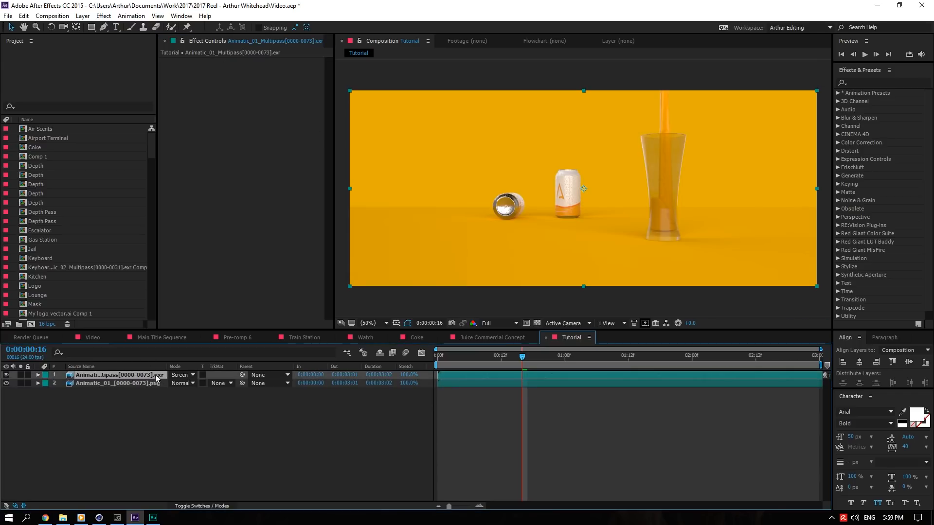
pyautogui.press('t')
pyautogui.click(181, 375)
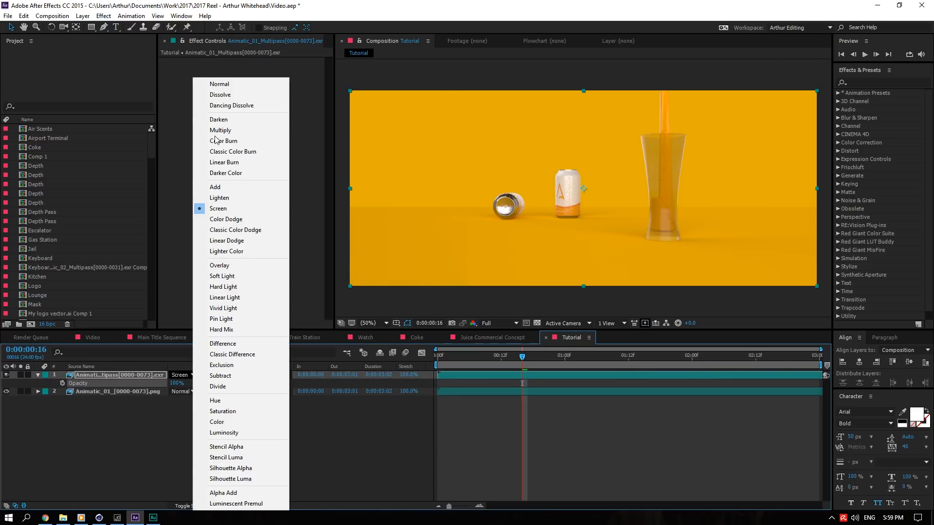
pyautogui.click(219, 85)
pyautogui.click(121, 392)
pyautogui.click(85, 375)
pyautogui.click(38, 375)
pyautogui.click(105, 384)
pyautogui.click(6, 375)
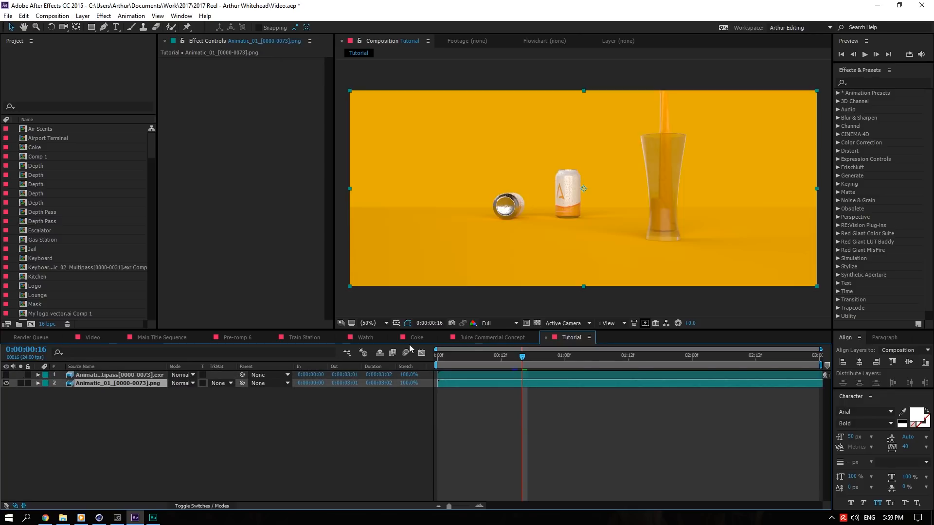
# Preview the PNG beauty render at several frames, inspect the glass up close and fit the composition back in view.
pyautogui.click(808, 358)
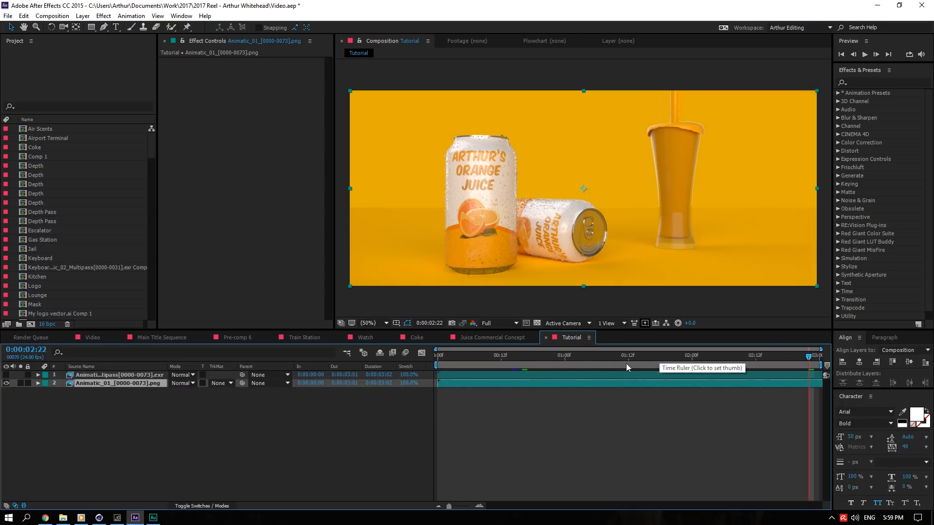
pyautogui.click(507, 362)
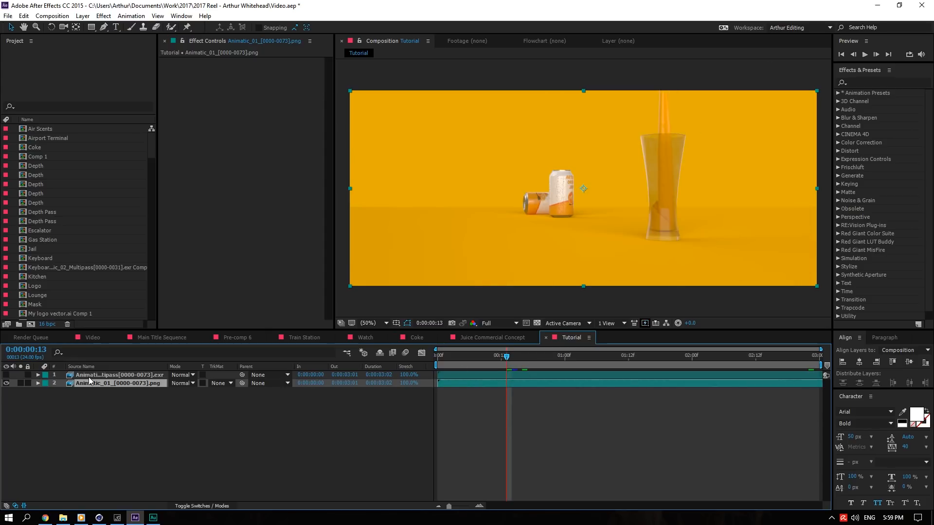
pyautogui.click(439, 357)
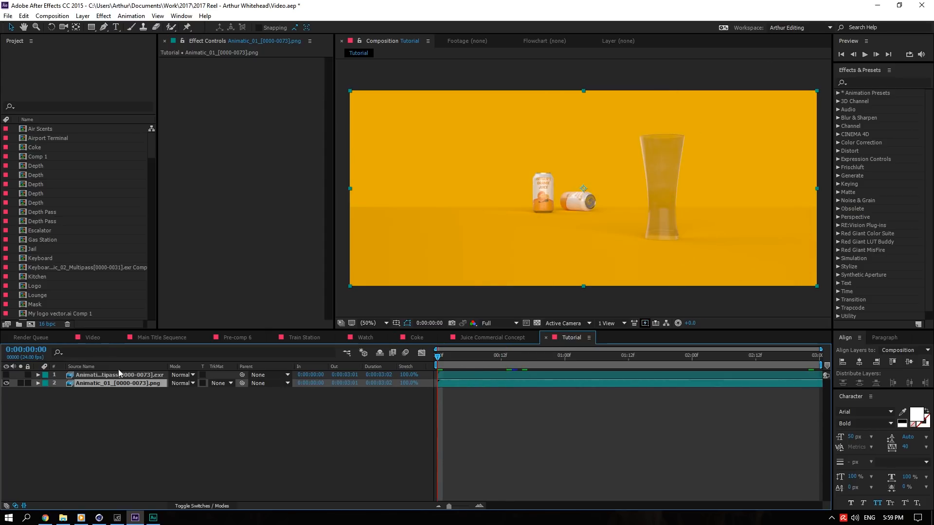
pyautogui.scroll(4, 708, 243)
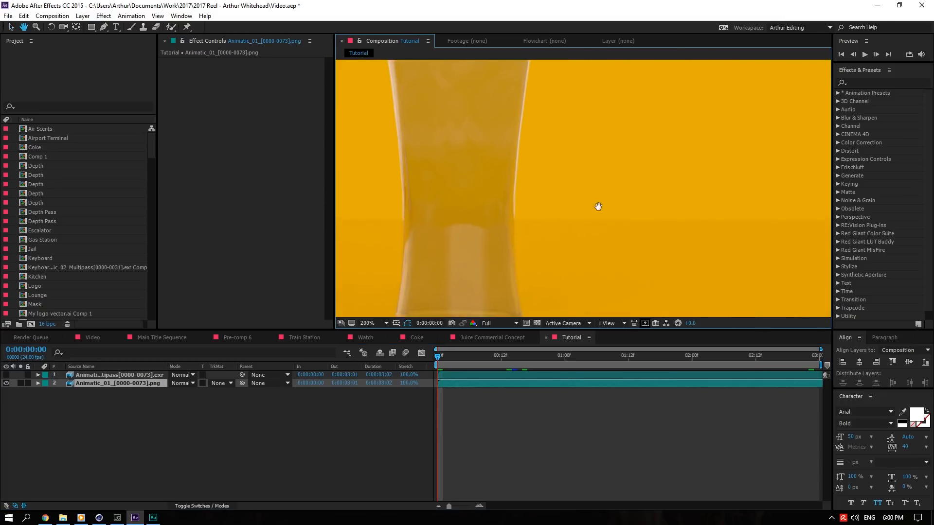
pyautogui.click(367, 323)
pyautogui.click(371, 344)
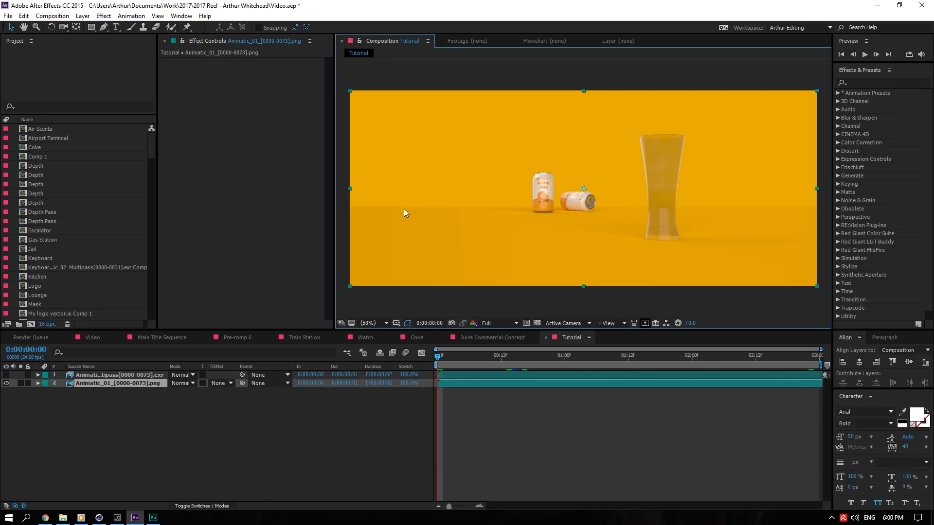
# Make the multipass EXR layer visible and apply the EXtractoR effect to it.
pyautogui.click(92, 375)
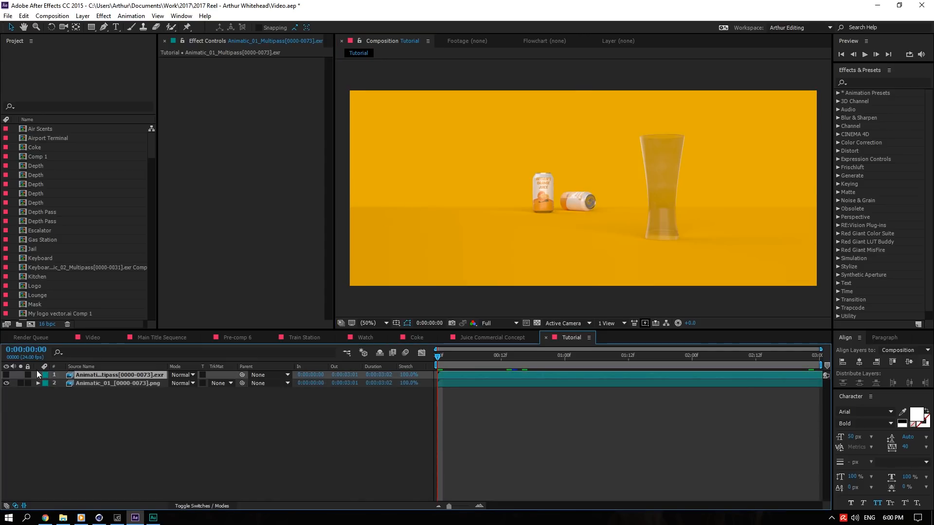
pyautogui.click(6, 375)
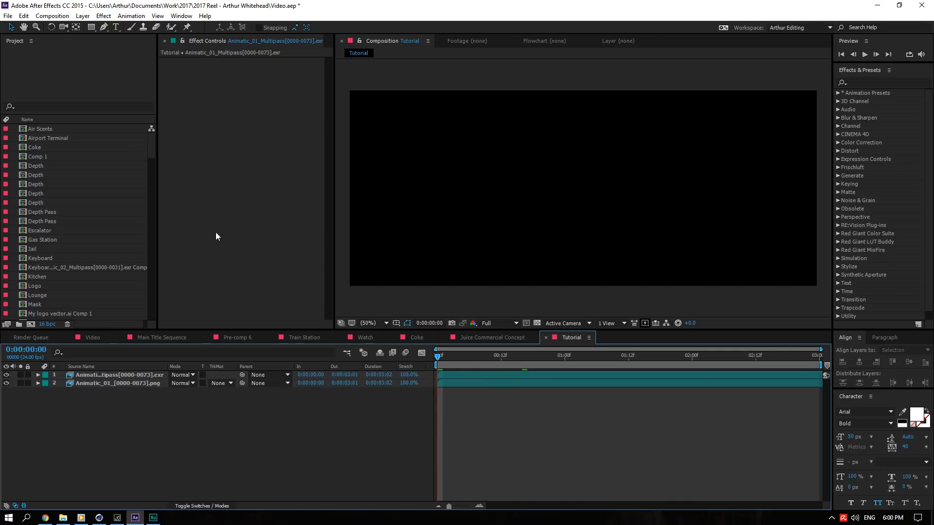
pyautogui.rightClick(217, 233)
pyautogui.click(135, 363)
pyautogui.rightClick(219, 234)
pyautogui.moveTo(286, 214)
pyautogui.click(101, 377)
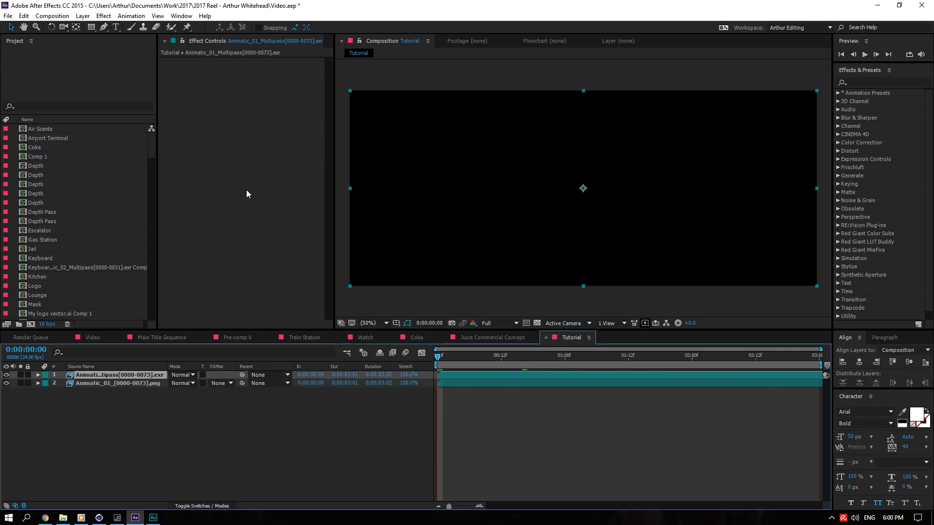
pyautogui.rightClick(246, 189)
pyautogui.moveTo(304, 219)
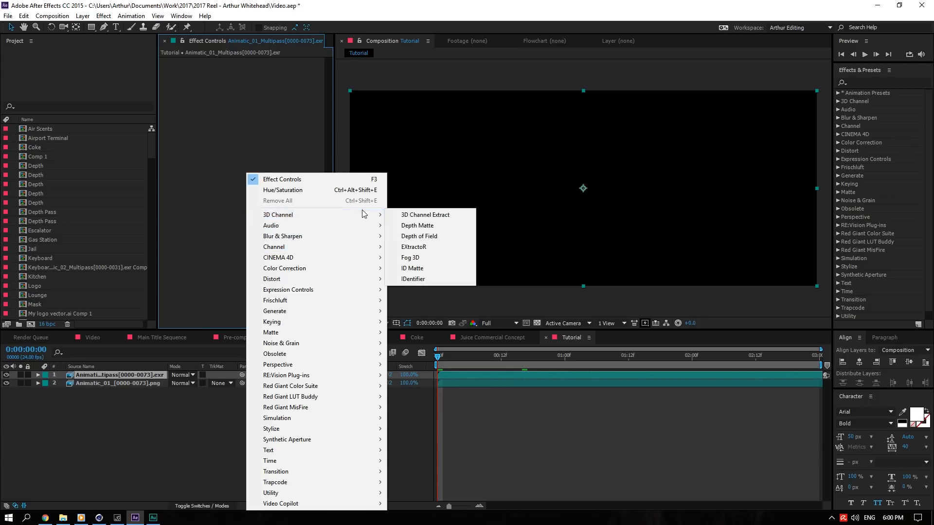
pyautogui.click(415, 246)
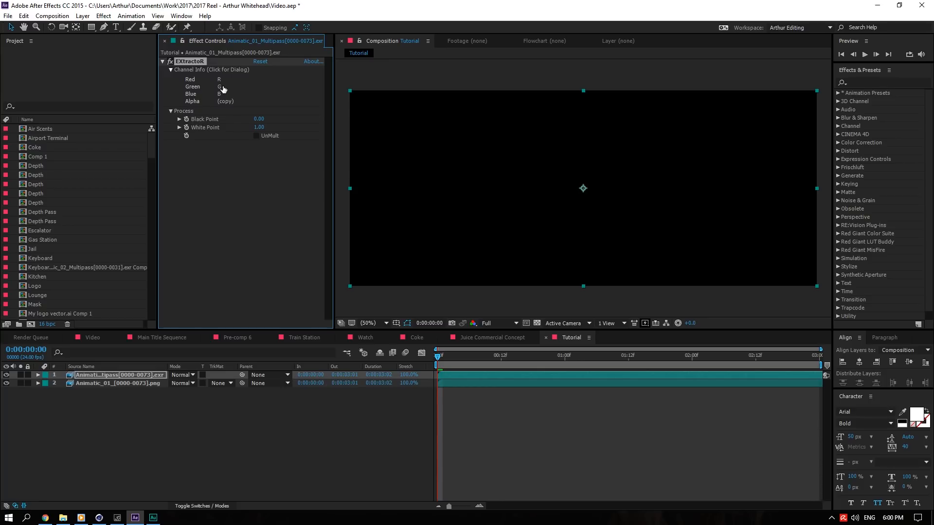
# Set the EXtractoR channels to the #0008#RLMask1 layer.
pyautogui.click(223, 89)
pyautogui.click(467, 234)
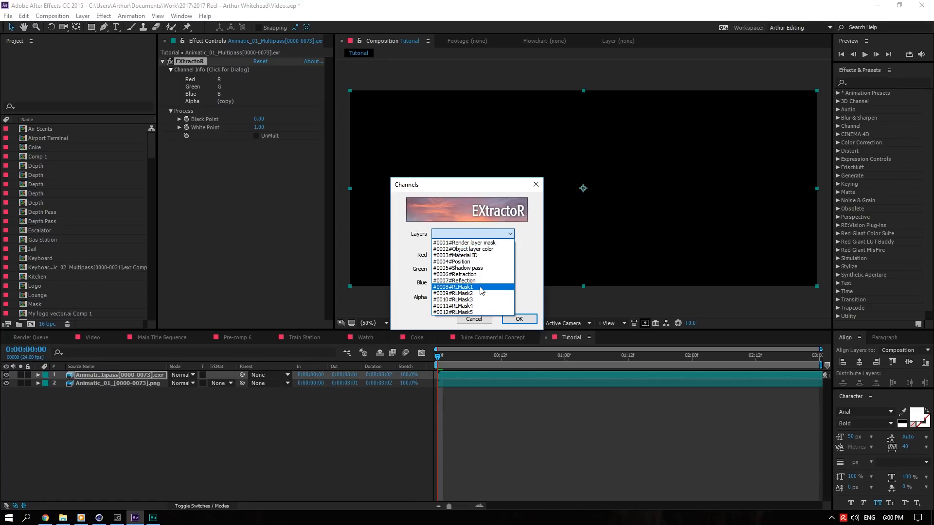
pyautogui.click(480, 288)
pyautogui.press('Return')
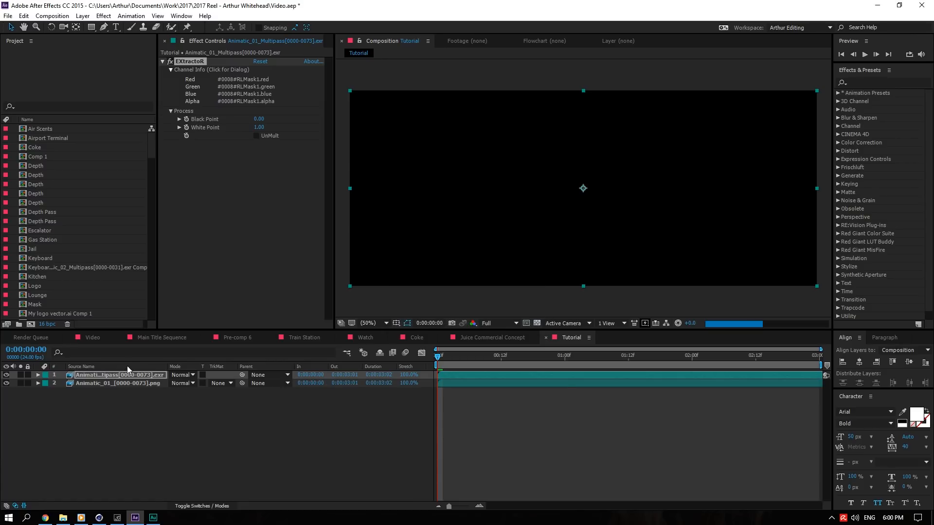
# Duplicate the mask layer and set the copy's EXtractoR channels to #0009#RLMask2.
pyautogui.hotkey('ctrl', 'd')
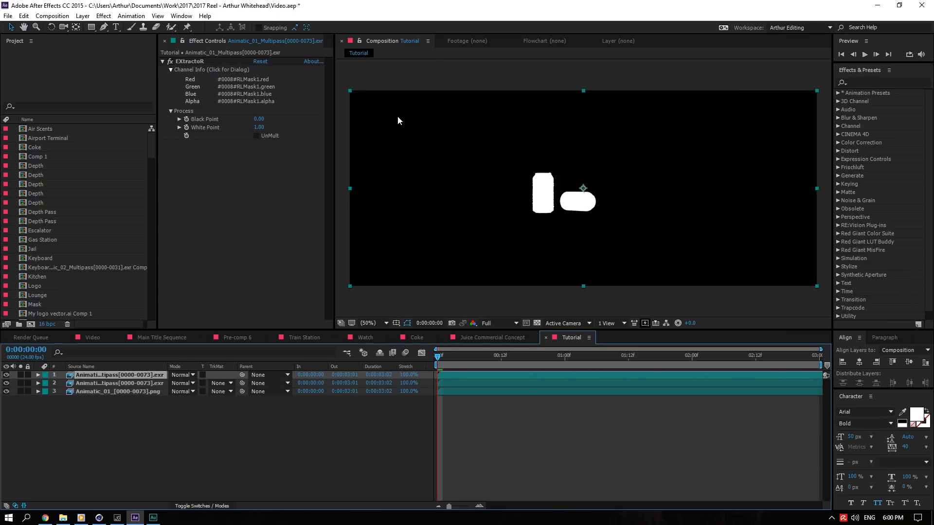
pyautogui.click(279, 74)
pyautogui.click(479, 235)
pyautogui.click(467, 293)
pyautogui.press('Return')
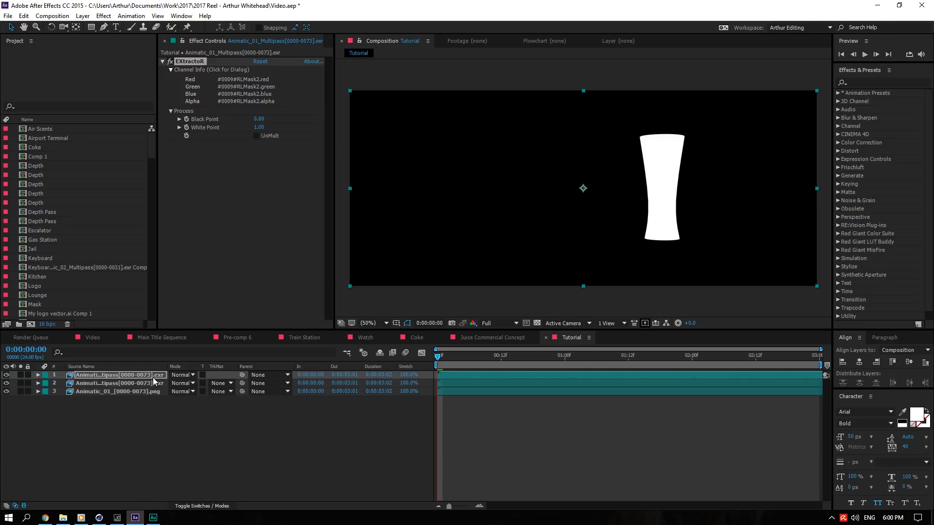
# Duplicate the mask layer again and extract #0010#RLMask3 on the new copy.
pyautogui.click(154, 382)
pyautogui.hotkey('ctrl', 'd')
pyautogui.click(246, 80)
pyautogui.click(460, 234)
pyautogui.click(467, 287)
pyautogui.click(519, 319)
# Check the EXtractoR masks of the three EXR layers at different frames, ending at 0:00:01:16.
pyautogui.click(129, 390)
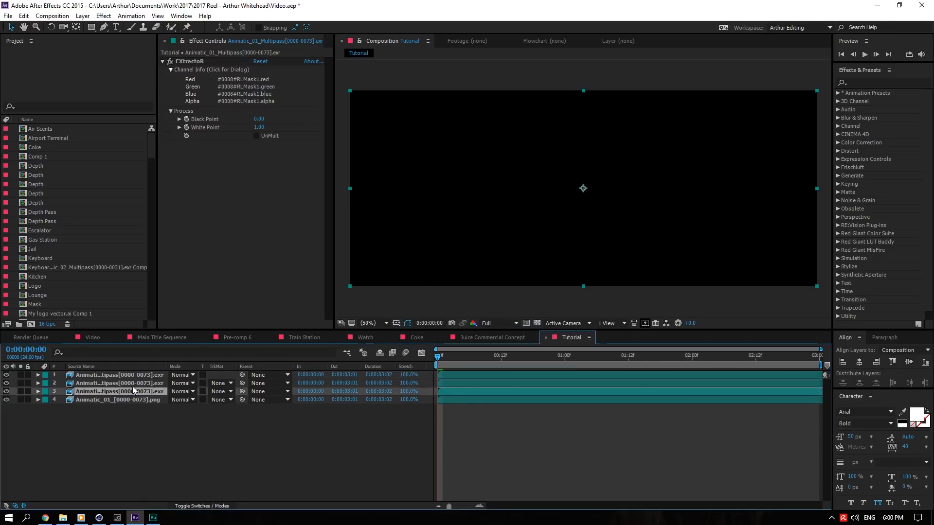
pyautogui.click(148, 376)
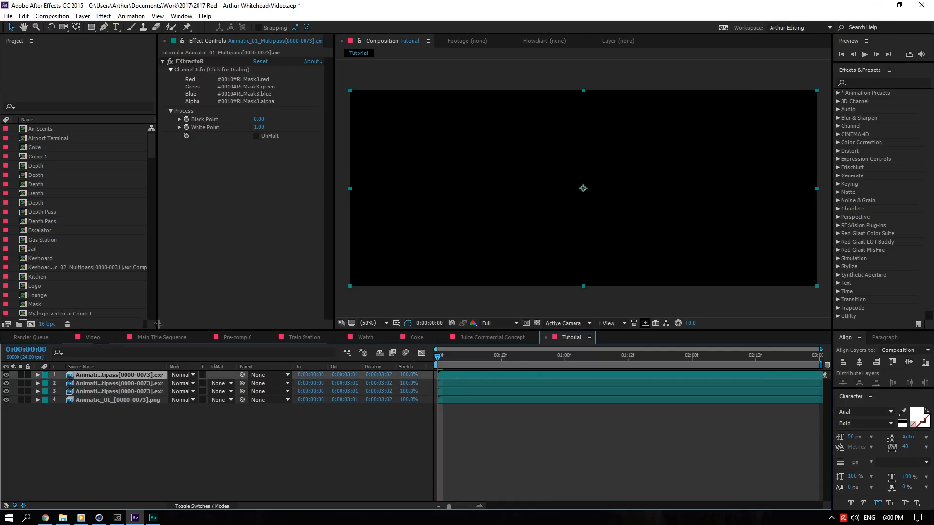
pyautogui.click(554, 366)
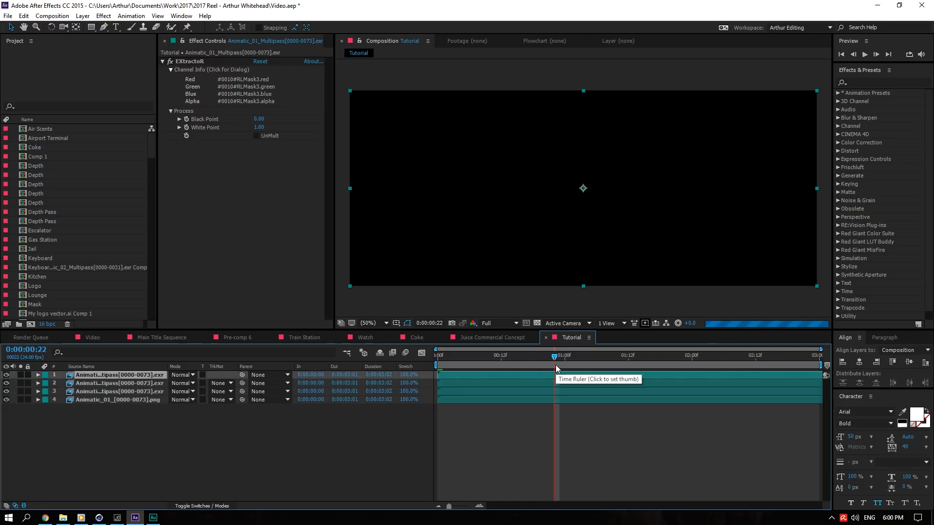
pyautogui.press('Home')
pyautogui.click(97, 391)
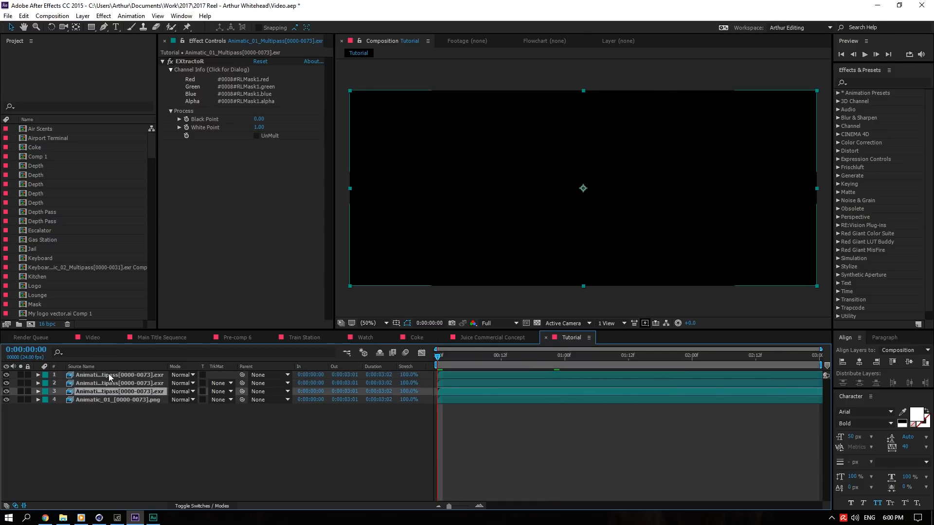
pyautogui.keyDown('shift'); pyautogui.click(122, 375); pyautogui.keyUp('shift')
pyautogui.press('space')
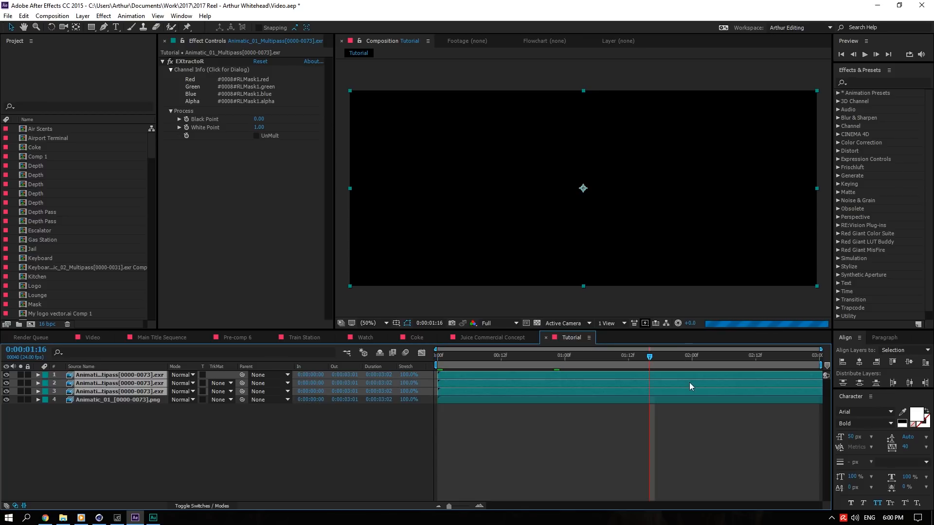
pyautogui.click(311, 432)
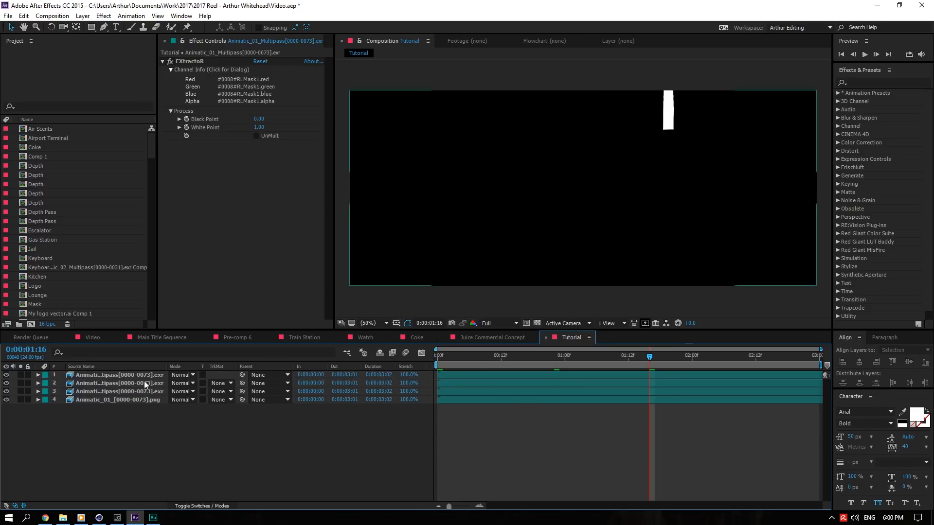
# Set the blending mode of the upper two mask layers to Screen.
pyautogui.click(144, 378)
pyautogui.click(193, 375)
pyautogui.click(228, 209)
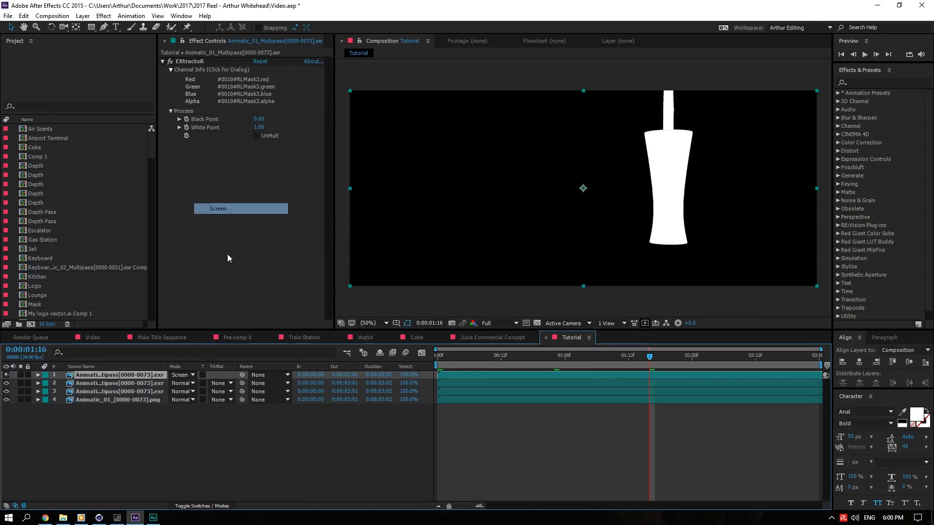
pyautogui.click(179, 383)
pyautogui.click(243, 206)
# Pre-compose the three EXR mask layers into a composition named Mask.
pyautogui.click(142, 392)
pyautogui.keyDown('shift'); pyautogui.click(144, 375); pyautogui.keyUp('shift')
pyautogui.rightClick(144, 375)
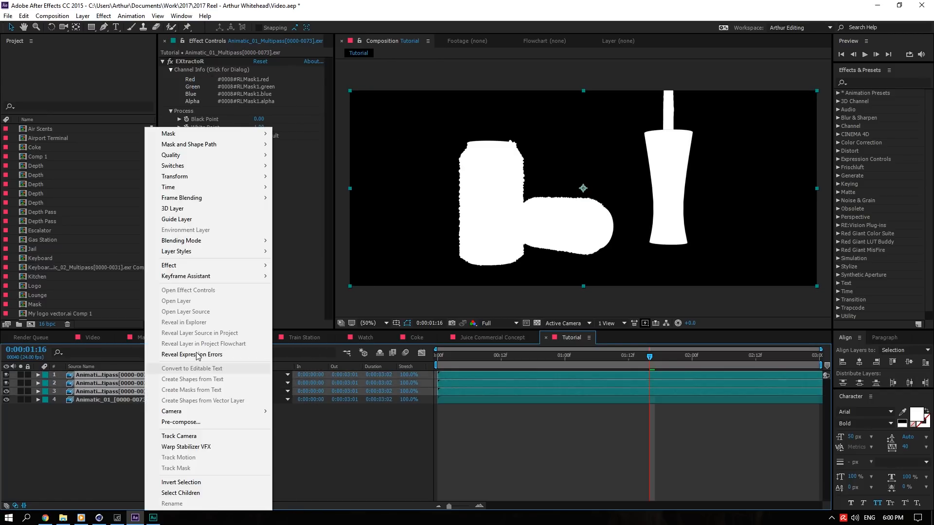
pyautogui.click(190, 423)
pyautogui.write('Mask')
pyautogui.press('Return')
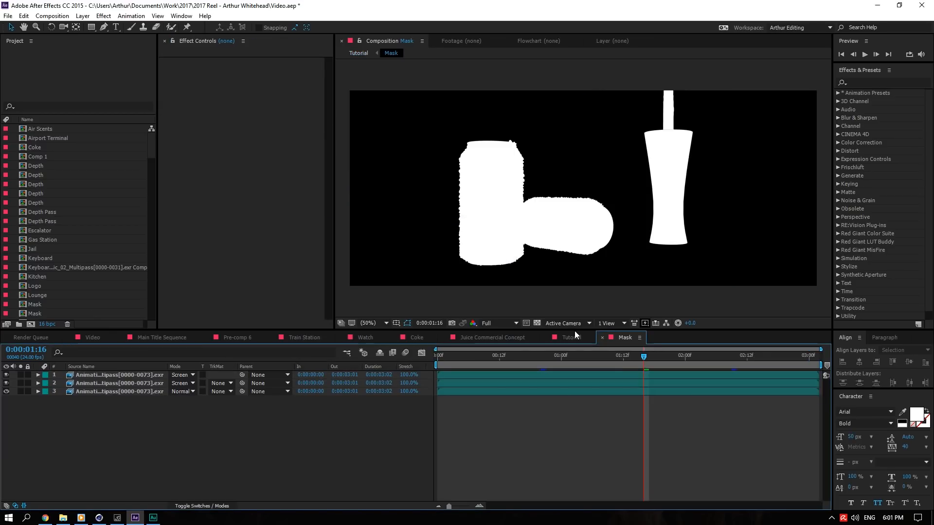
# Return to the Tutorial composition and hide the Mask layer.
pyautogui.click(571, 337)
pyautogui.click(6, 375)
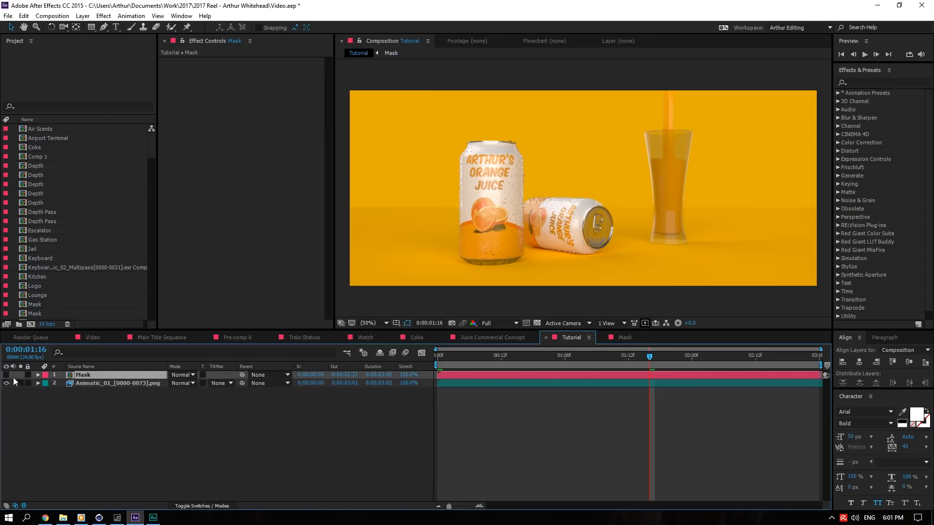
# Draw a rectangle as a new shape layer, spanning the full frame width and covering roughly its upper two thirds.
pyautogui.click(104, 383)
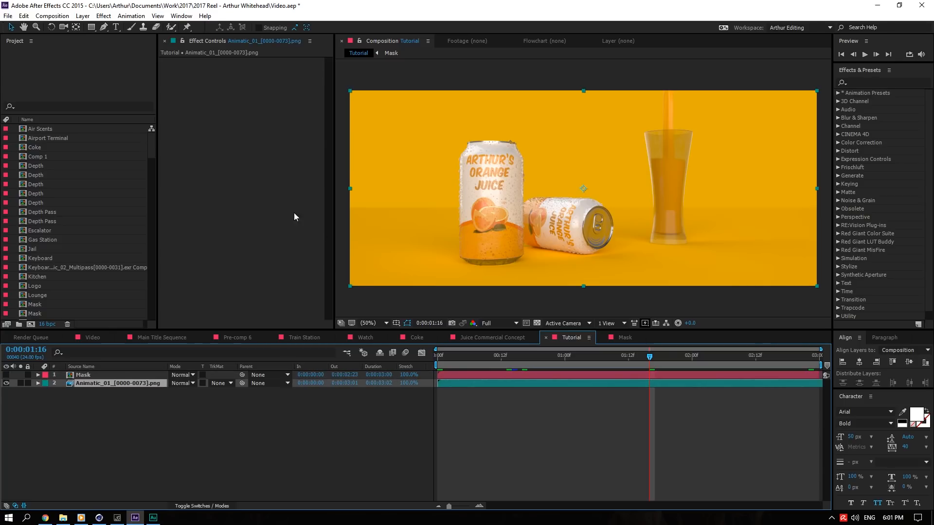
pyautogui.click(90, 29)
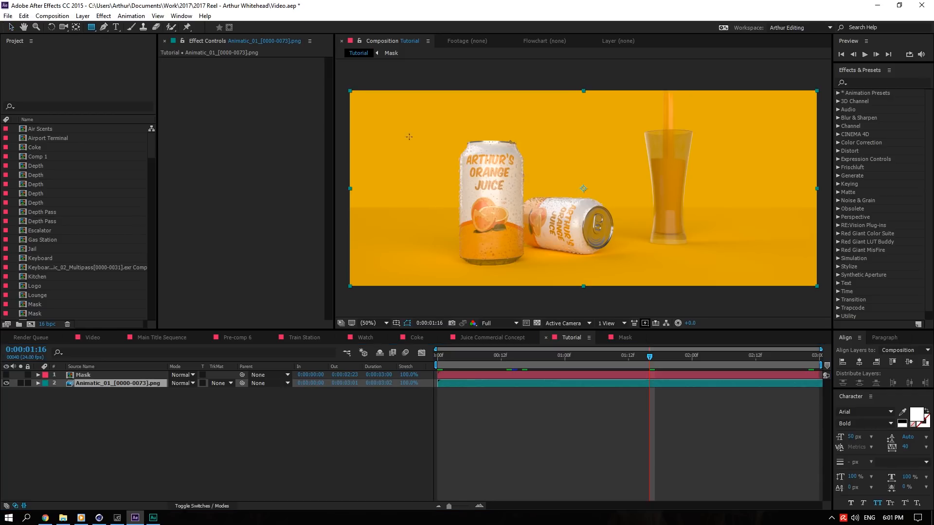
pyautogui.moveTo(344, 85); pyautogui.dragTo(825, 235)
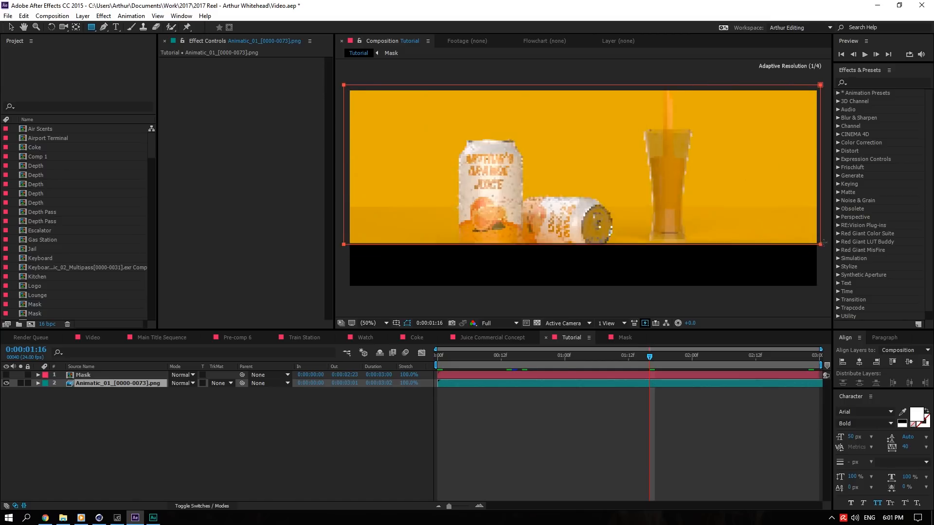
pyautogui.hotkey('ctrl', 'z')
pyautogui.click(136, 466)
pyautogui.moveTo(343, 77)
pyautogui.mouseDown()
pyautogui.moveTo(698, 228)
pyautogui.moveTo(831, 223)
pyautogui.moveTo(820, 220)
pyautogui.mouseUp()
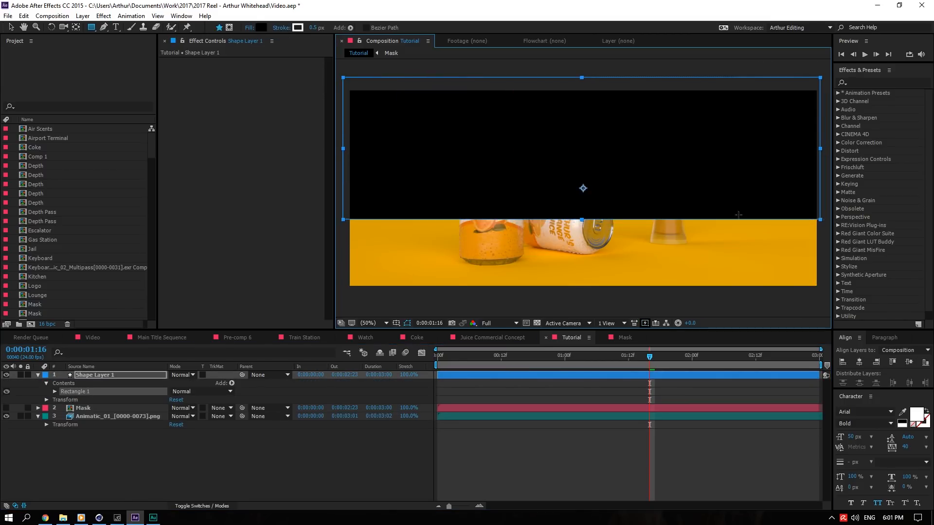
# Set the rectangle's fill to the orange-yellow sampled from the rendered background.
pyautogui.click(104, 376)
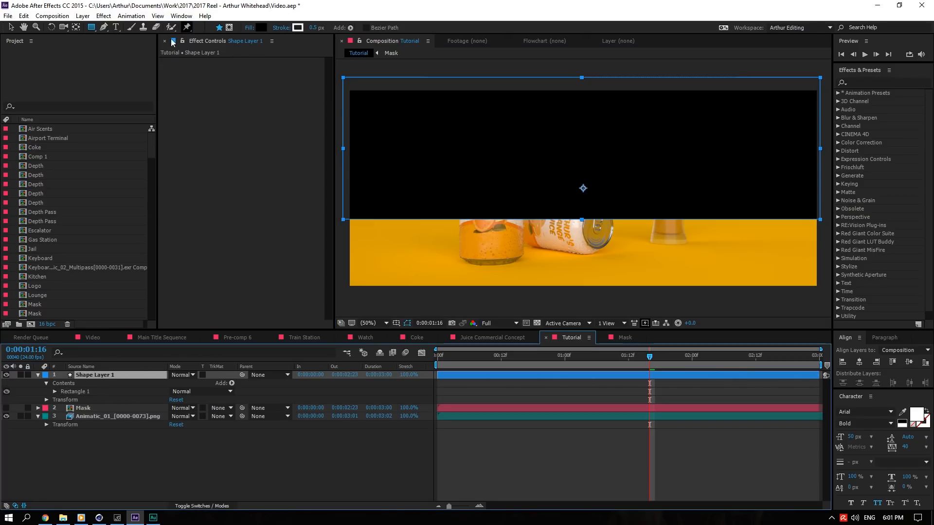
pyautogui.click(262, 28)
pyautogui.click(306, 306)
pyautogui.click(627, 234)
pyautogui.click(322, 258)
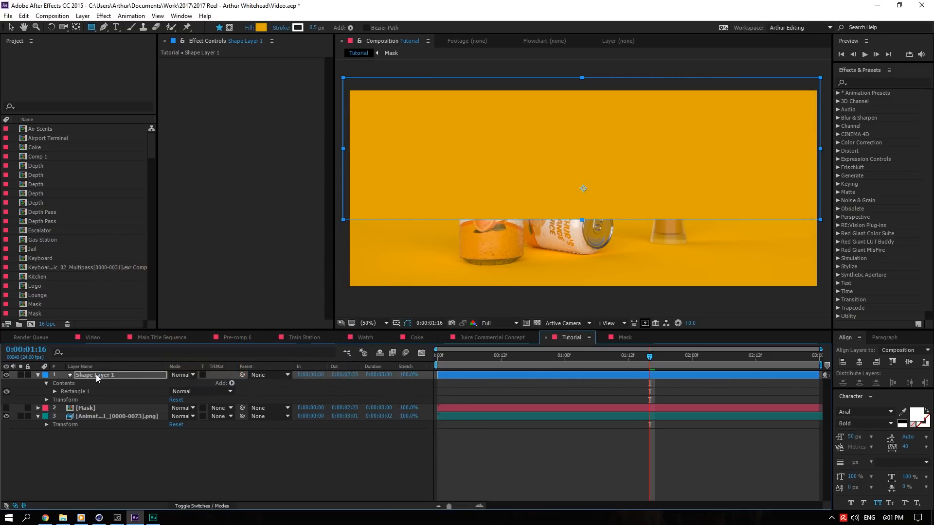
# Apply Fast Blur to Shape Layer 1 and set its Blurriness to about 152.
pyautogui.click(871, 82)
pyautogui.write('fast')
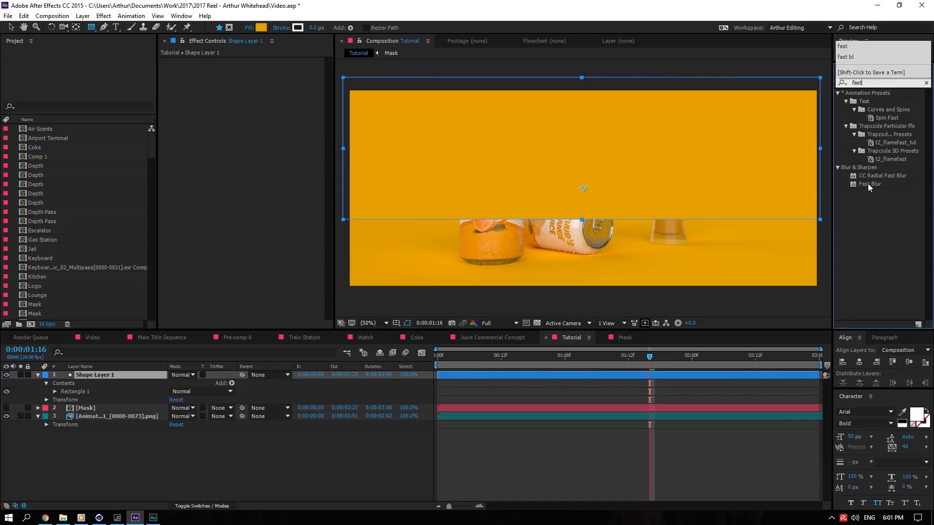
pyautogui.moveTo(869, 187); pyautogui.dragTo(97, 375)
pyautogui.moveTo(257, 69); pyautogui.dragTo(366, 89)
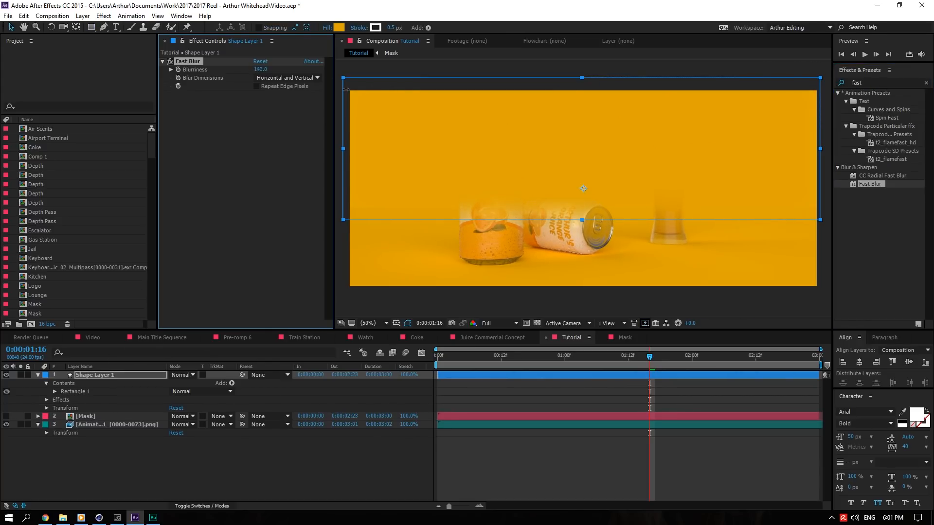
# Duplicate the Animatic_01 PNG layer and move the copy above Shape Layer 1.
pyautogui.click(217, 457)
pyautogui.click(96, 416)
pyautogui.click(81, 375)
pyautogui.click(38, 375)
pyautogui.click(118, 393)
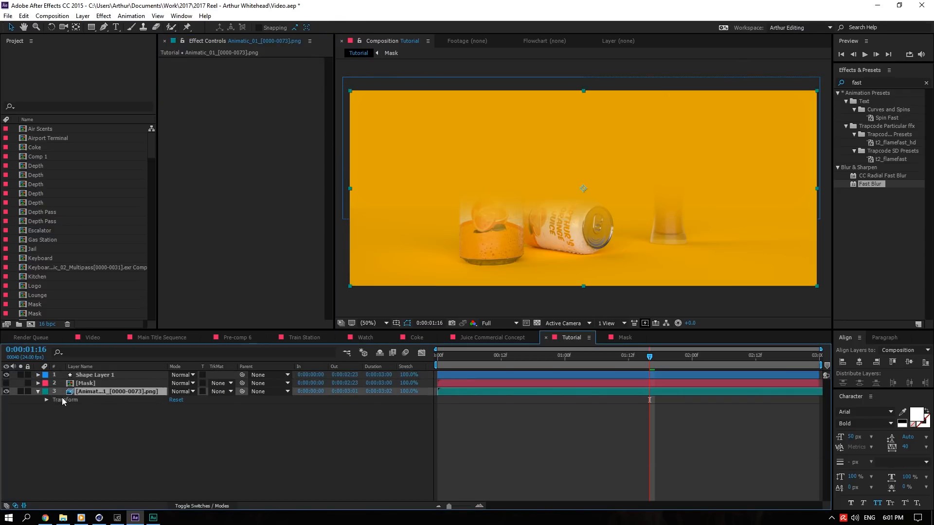
pyautogui.hotkey('ctrl', 'd')
pyautogui.moveTo(101, 392); pyautogui.dragTo(137, 372)
# Place the Mask layer directly above the duplicated Animatic_01 layer and use it as that layer's Luma track matte.
pyautogui.click(128, 392)
pyautogui.click(156, 383)
pyautogui.click(224, 383)
pyautogui.click(248, 429)
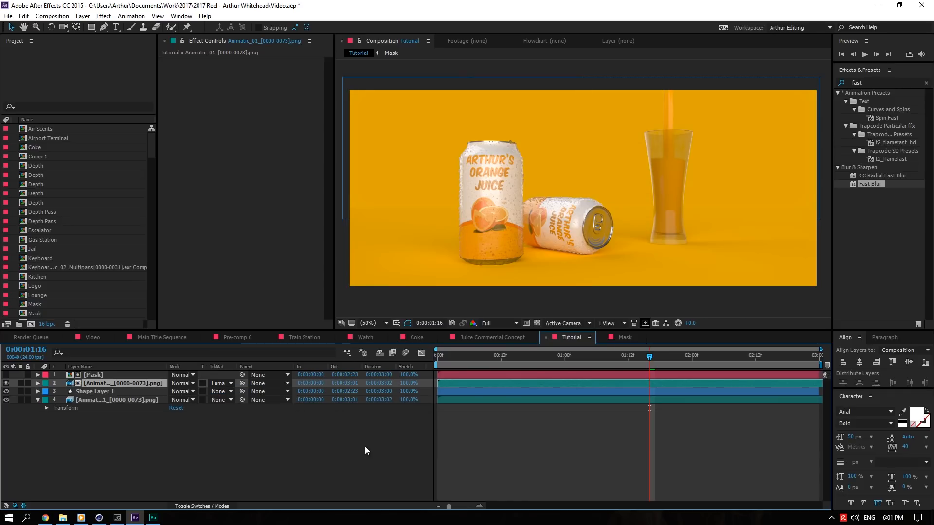
# Examine the matted cans and glass up close at 100%, ending with the whole frame fitted in view.
pyautogui.scroll(2, 725, 237)
pyautogui.scroll(-1, 725, 236)
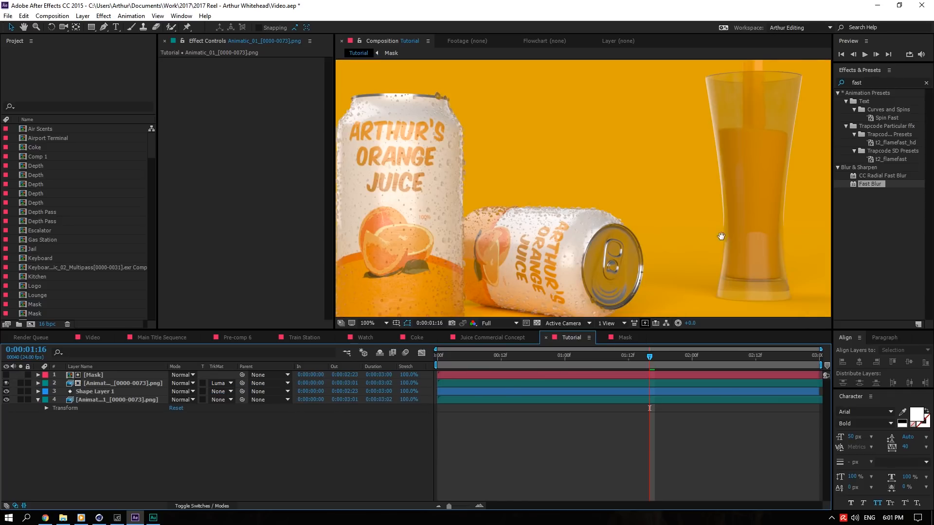
pyautogui.moveTo(725, 237); pyautogui.dragTo(706, 234, button='middle')
pyautogui.rightClick(706, 234)
pyautogui.click(606, 229)
pyautogui.moveTo(606, 229); pyautogui.dragTo(455, 212, button='middle')
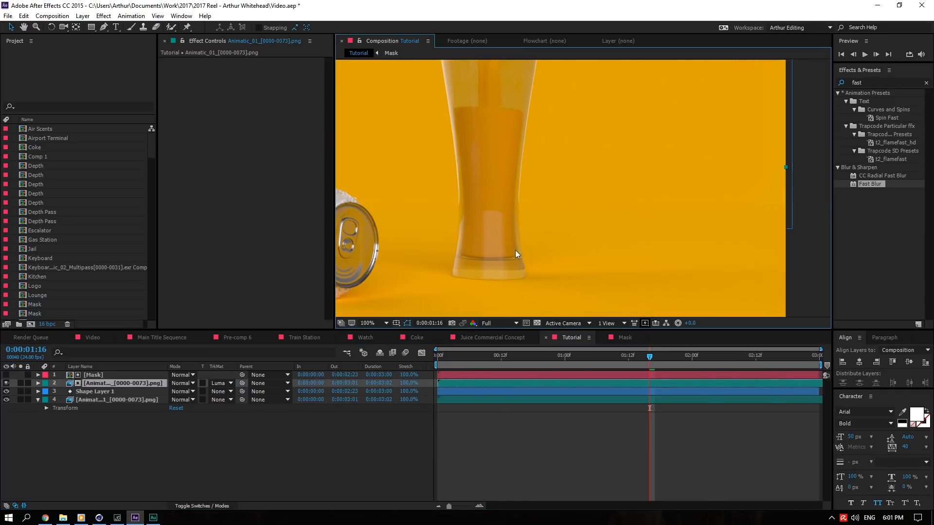
pyautogui.click(387, 323)
pyautogui.click(390, 344)
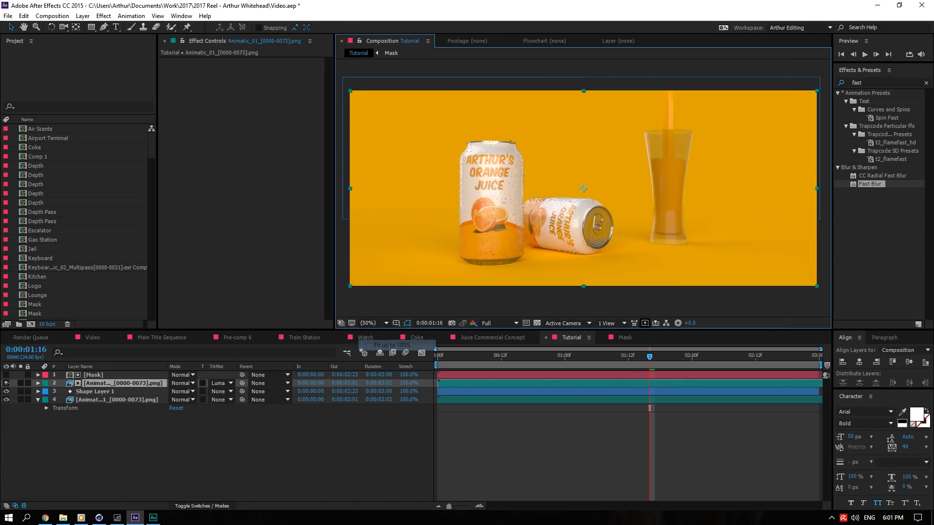
# Clear the effects search and check the combined matte in the Mask composition at 0:00:00:03 and 0:00:00:17.
pyautogui.click(925, 83)
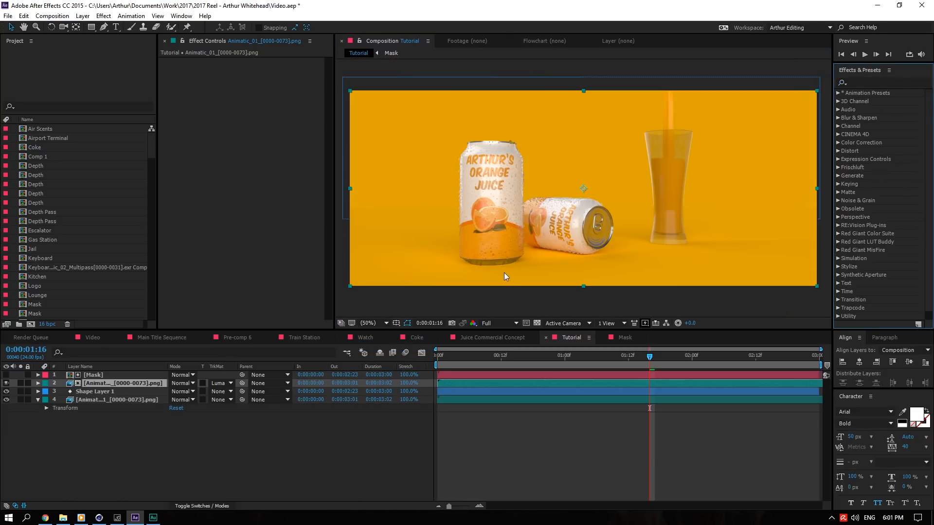
pyautogui.click(624, 337)
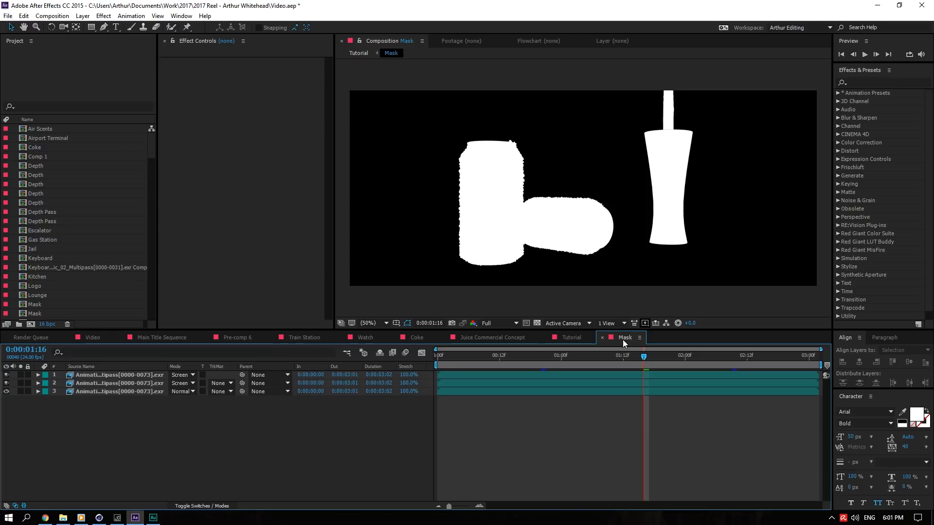
pyautogui.moveTo(517, 359); pyautogui.dragTo(453, 364)
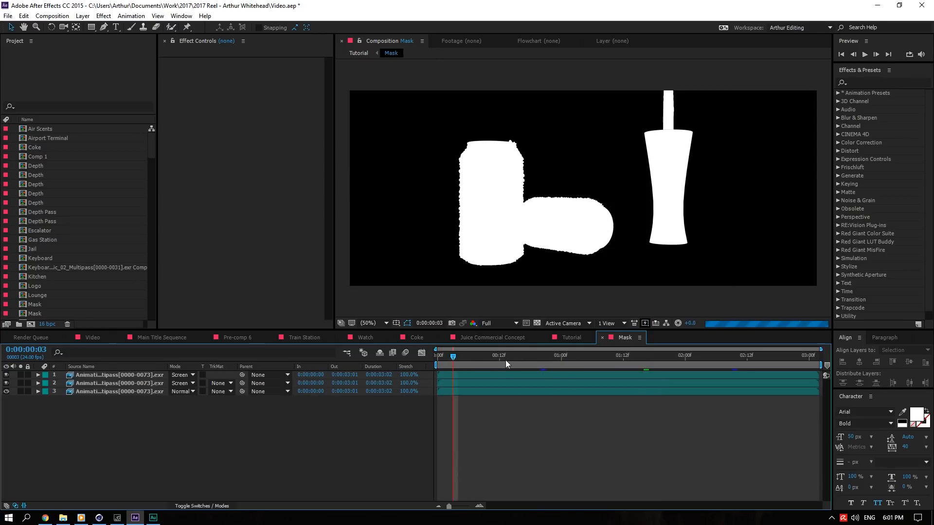
pyautogui.click(525, 360)
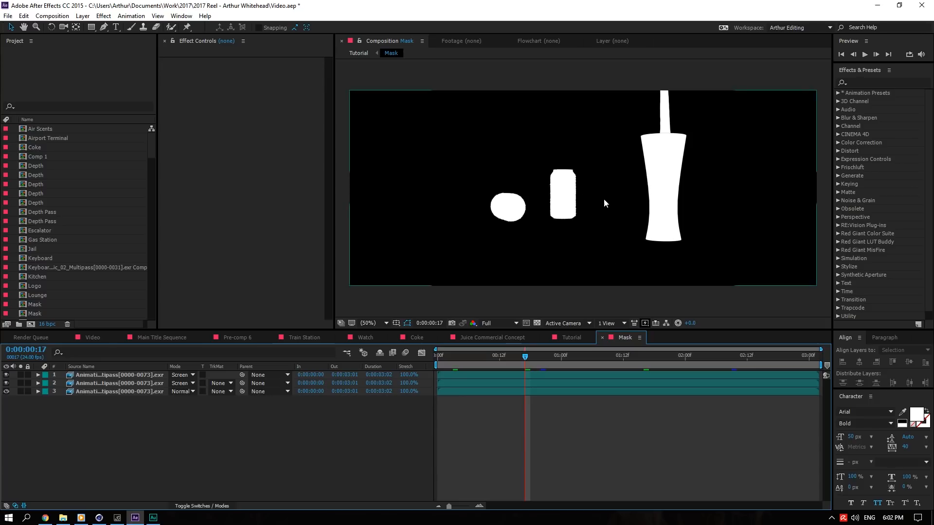
# Solo the matted Animatic_01 copy in the Tutorial composition and check its cutout at different frames, ending at 0:00:01:16.
pyautogui.click(569, 337)
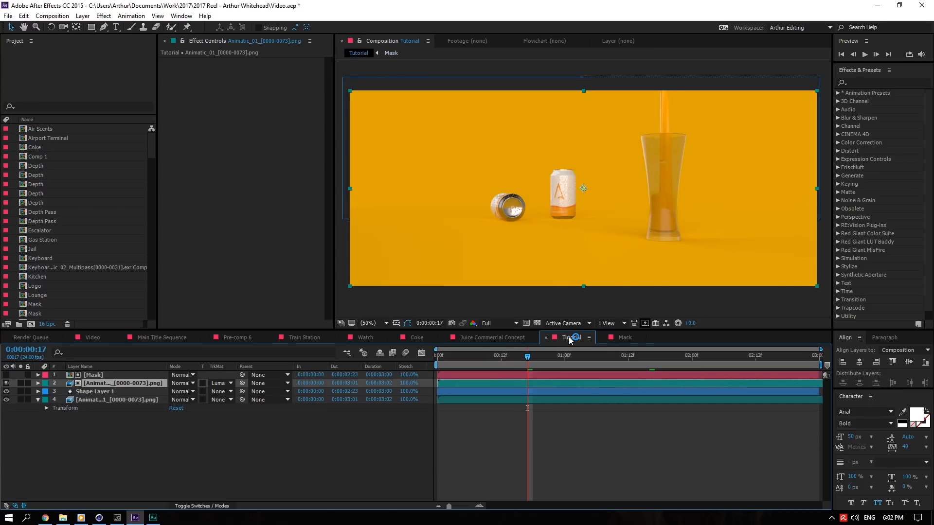
pyautogui.click(92, 392)
pyautogui.click(57, 383)
pyautogui.click(20, 382)
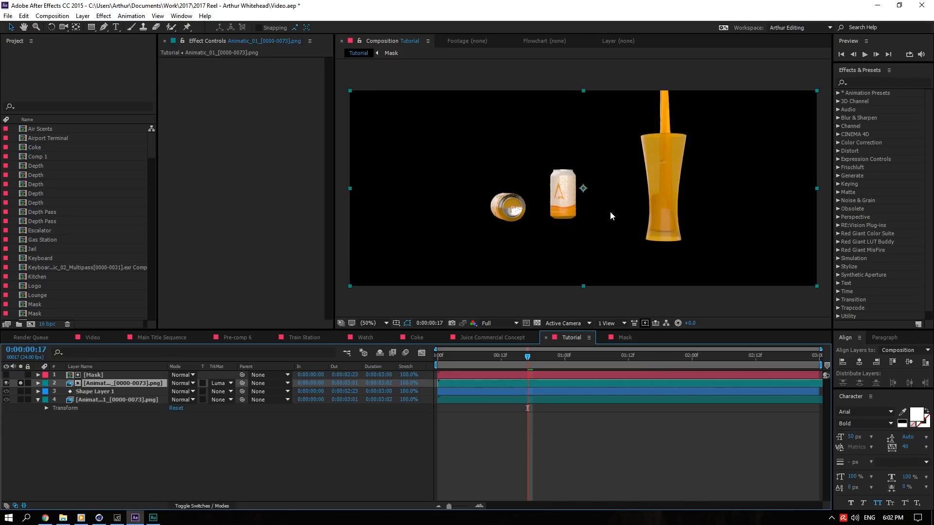
pyautogui.press('/')
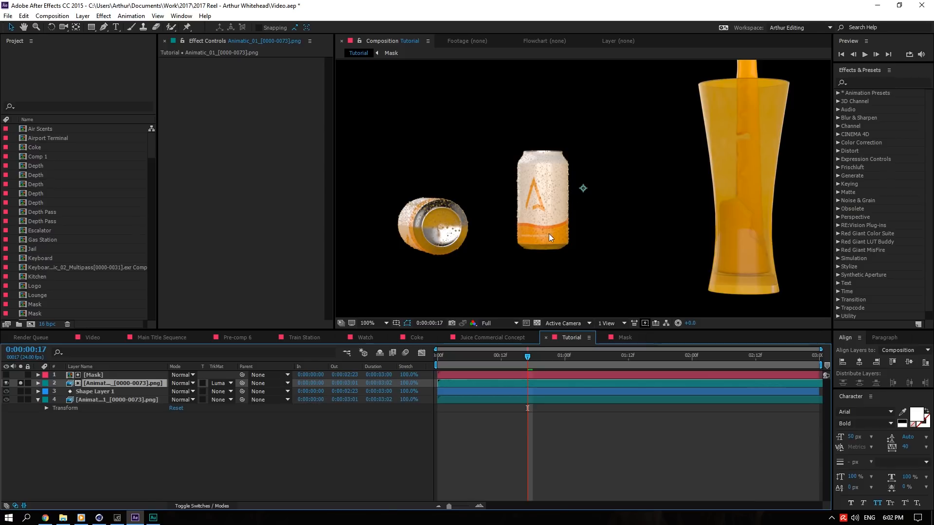
pyautogui.scroll(-1, 545, 233)
pyautogui.click(470, 358)
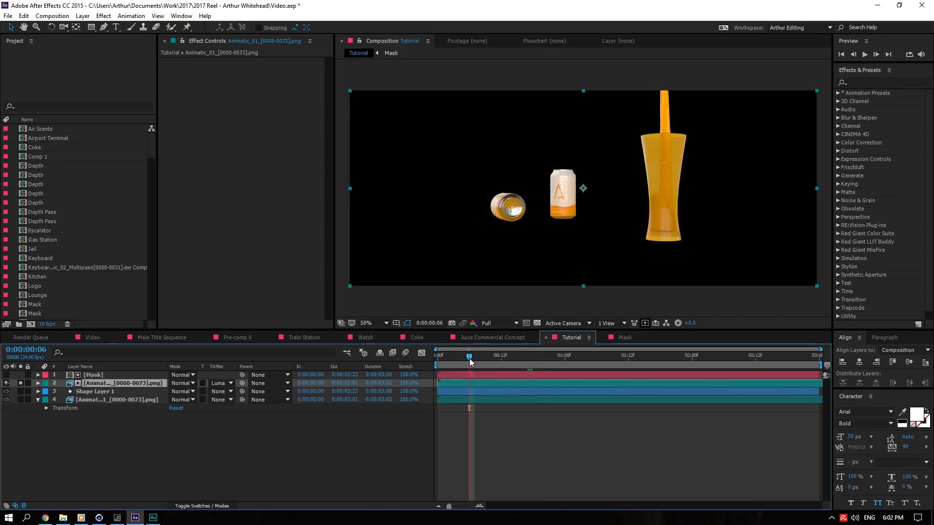
pyautogui.click(650, 357)
# Compare the composite's build-up by soloing the base render, the blurred shape layer and the matted copy in combination.
pyautogui.click(117, 400)
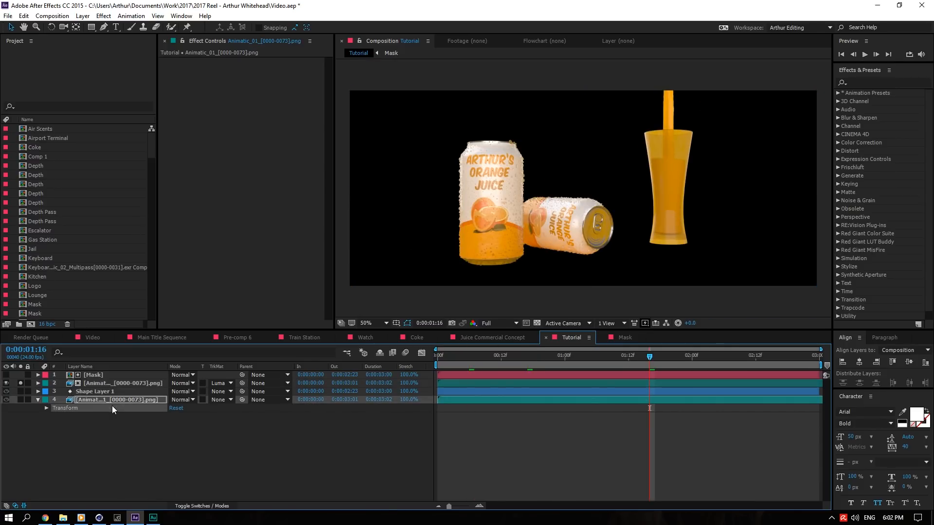
pyautogui.click(20, 399)
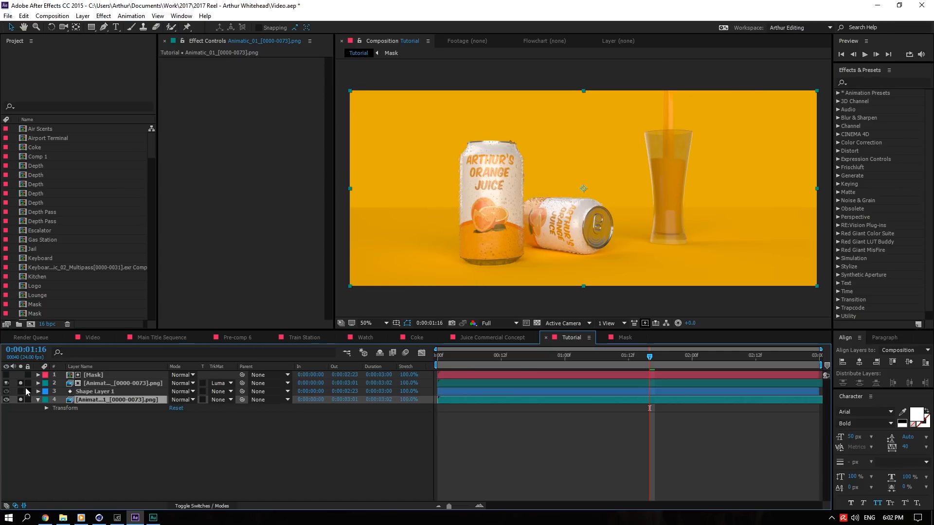
pyautogui.click(94, 392)
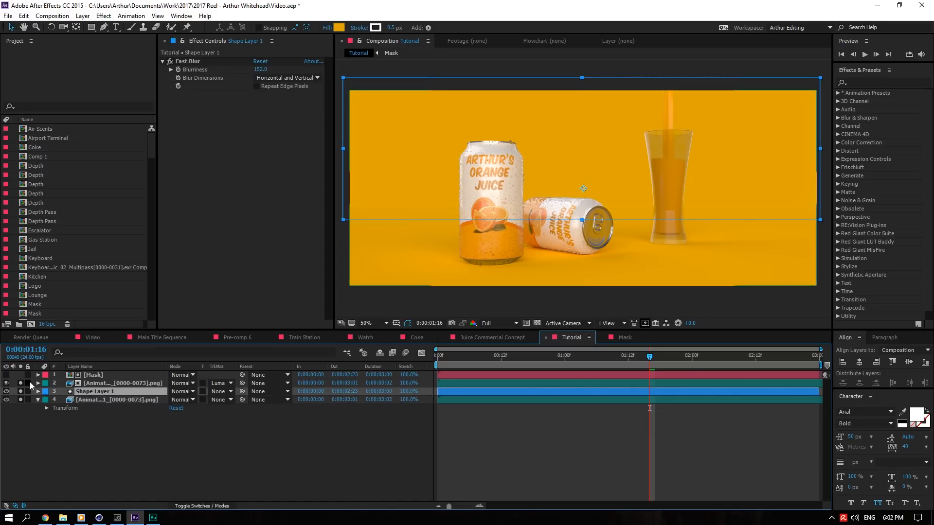
pyautogui.click(21, 383)
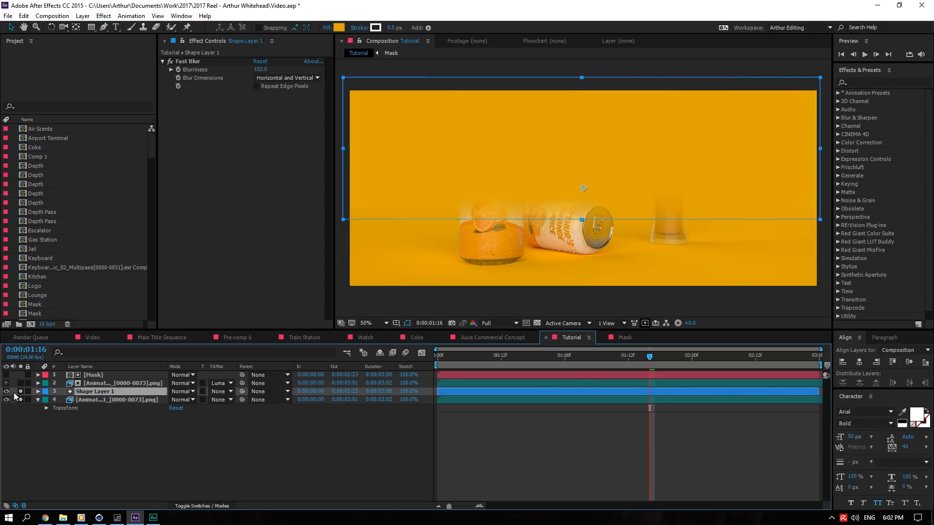
pyautogui.keyDown('alt'); pyautogui.click(20, 399); pyautogui.keyUp('alt')
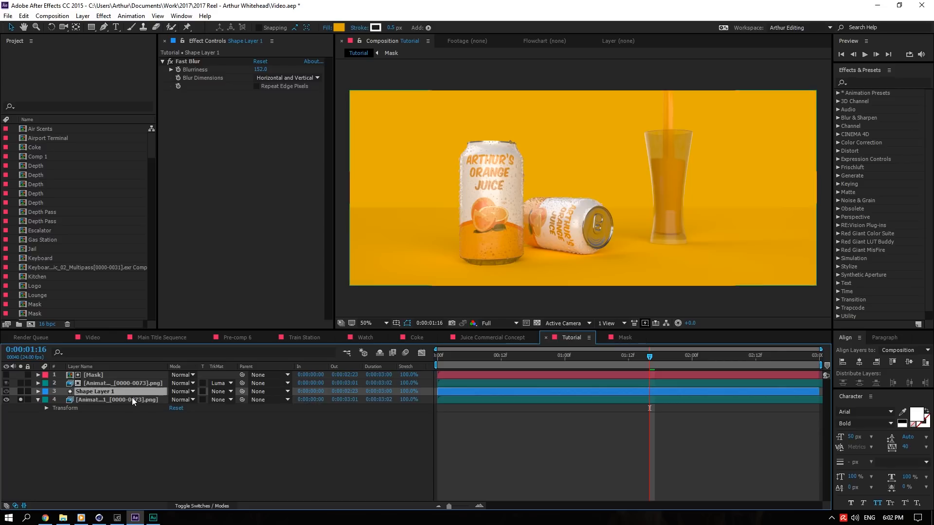
pyautogui.click(20, 391)
pyautogui.click(87, 384)
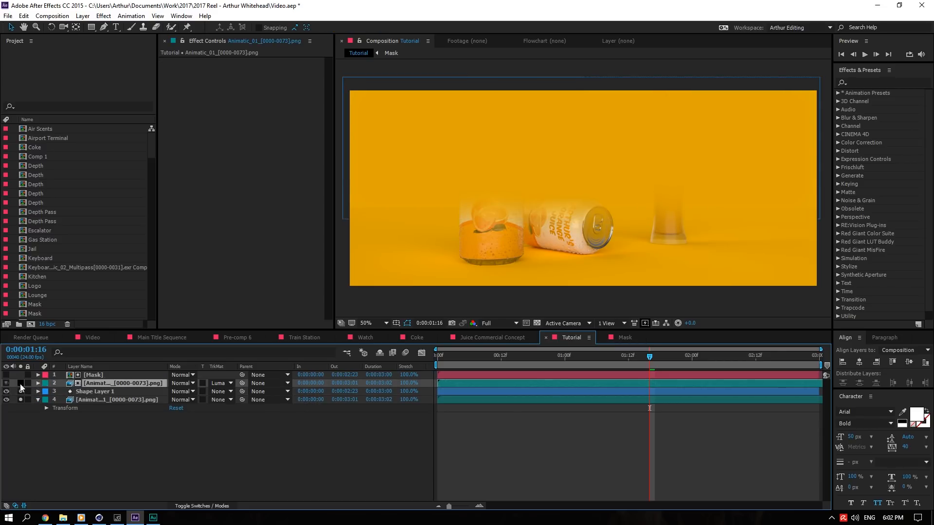
pyautogui.click(20, 384)
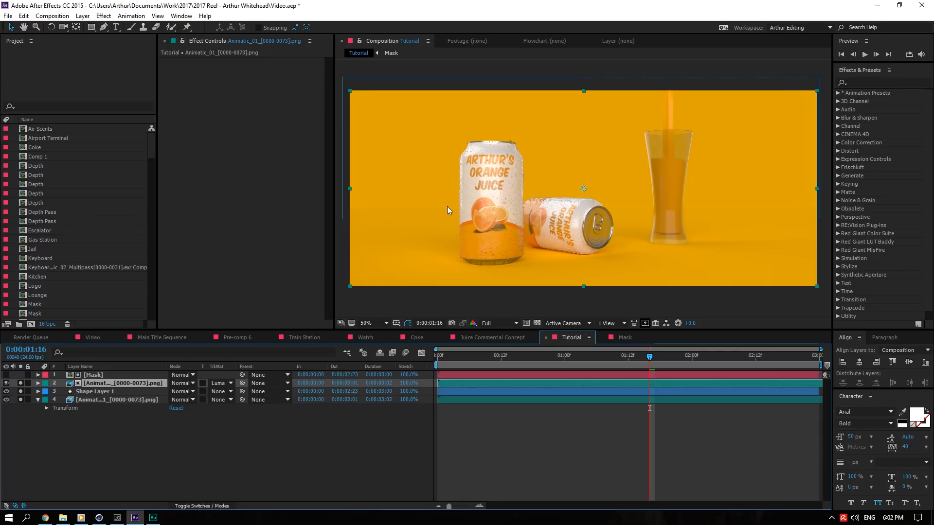
# Examine the cans and glass in the layered result up close, and turn off solo on the three layers.
pyautogui.scroll(4, 722, 229)
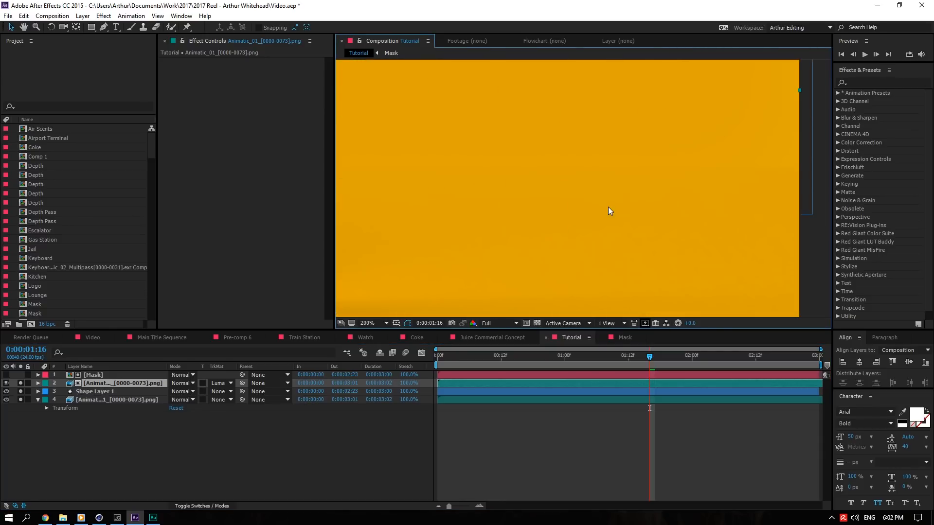
pyautogui.scroll(-5, 611, 210)
pyautogui.scroll(4, 604, 244)
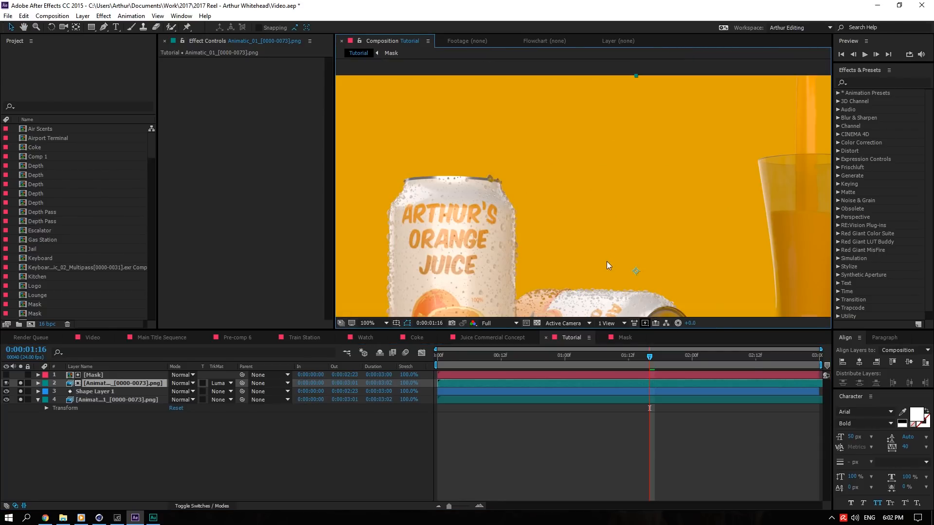
pyautogui.moveTo(717, 298); pyautogui.dragTo(527, 197, button='middle')
pyautogui.click(386, 323)
pyautogui.click(395, 344)
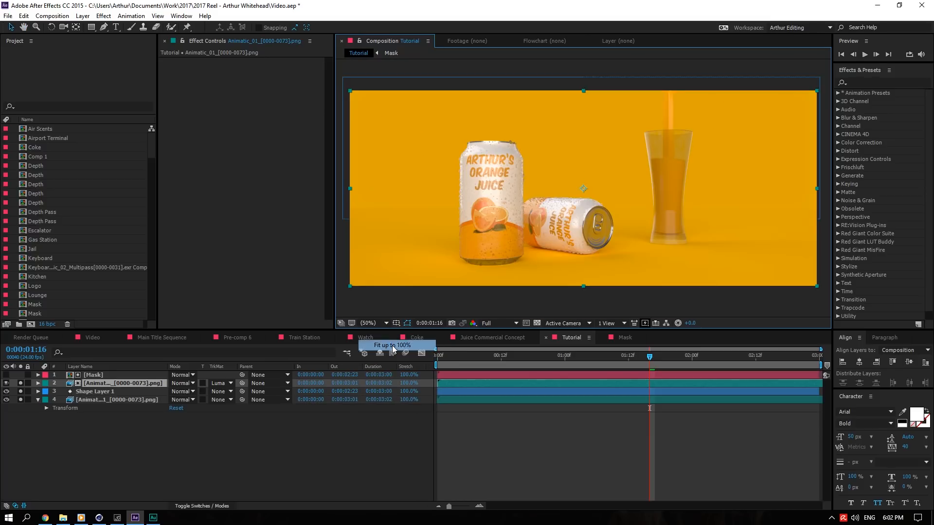
pyautogui.moveTo(20, 383); pyautogui.dragTo(21, 399)
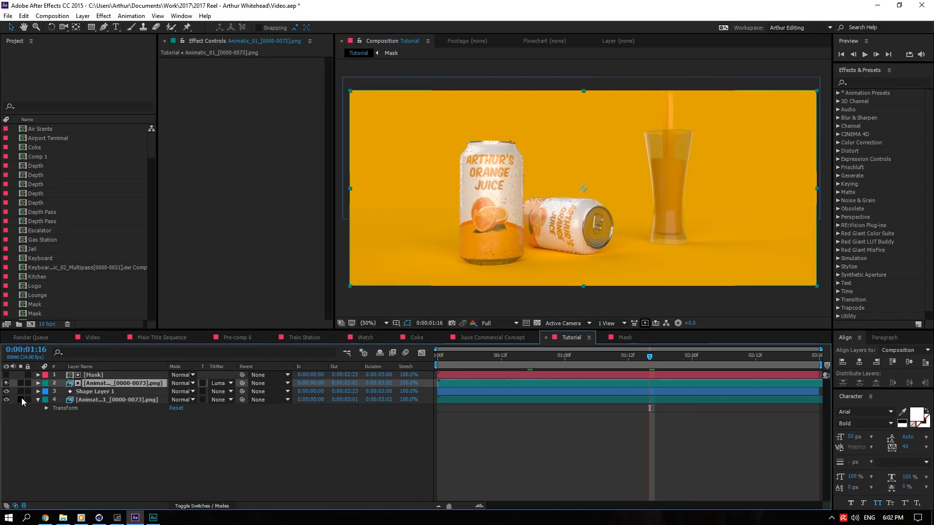
# Bring a multipass EXR layer from the Mask composition to the top of the Tutorial composition and set its EXtractoR channels to #0005#Shadow pass.
pyautogui.doubleClick(111, 376)
pyautogui.click(566, 338)
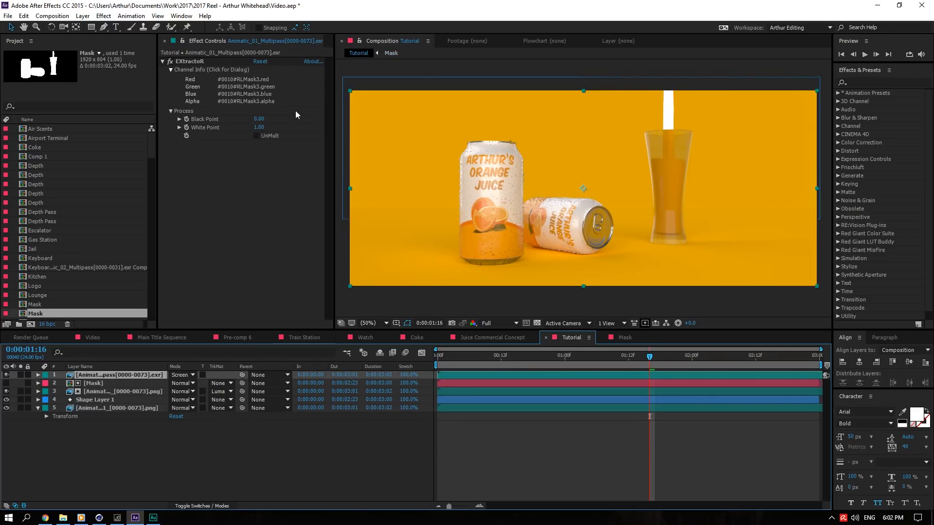
pyautogui.click(251, 102)
pyautogui.click(466, 234)
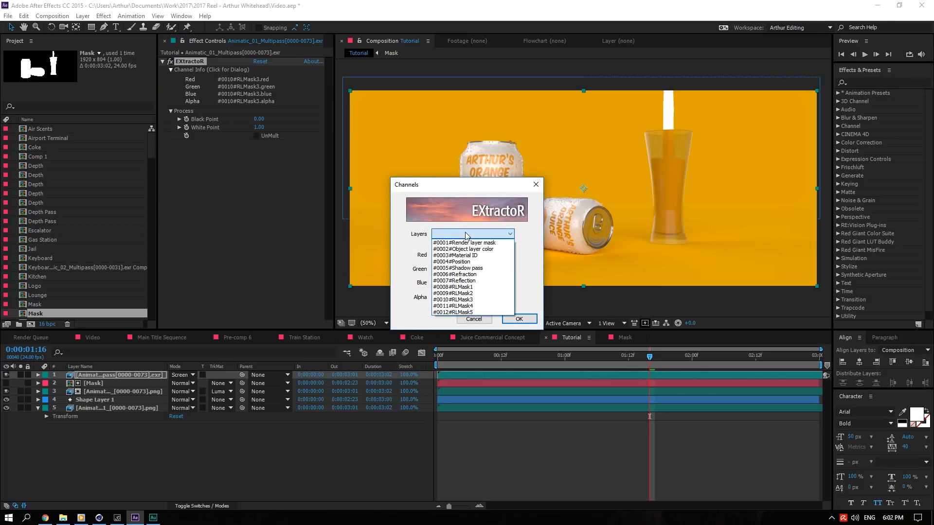
pyautogui.click(458, 268)
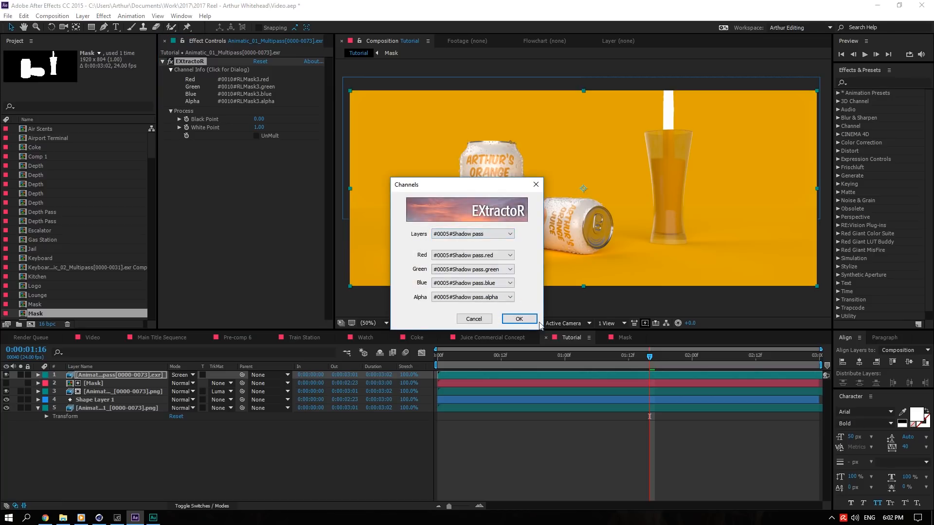
pyautogui.click(519, 319)
# Try blending the shadow pass layer over the composite in Multiply mode at 25% opacity.
pyautogui.click(181, 375)
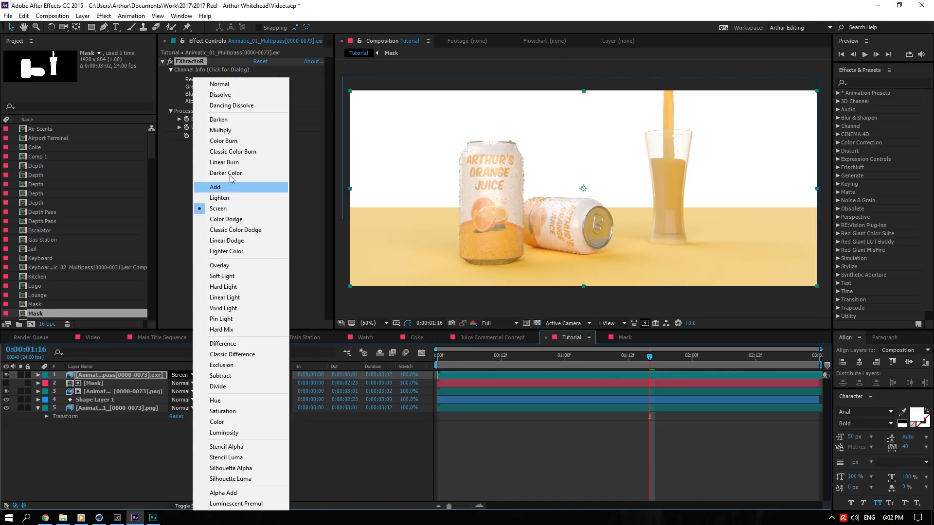
pyautogui.click(234, 130)
pyautogui.press('t')
pyautogui.click(177, 383)
pyautogui.write('25')
pyautogui.press('Return')
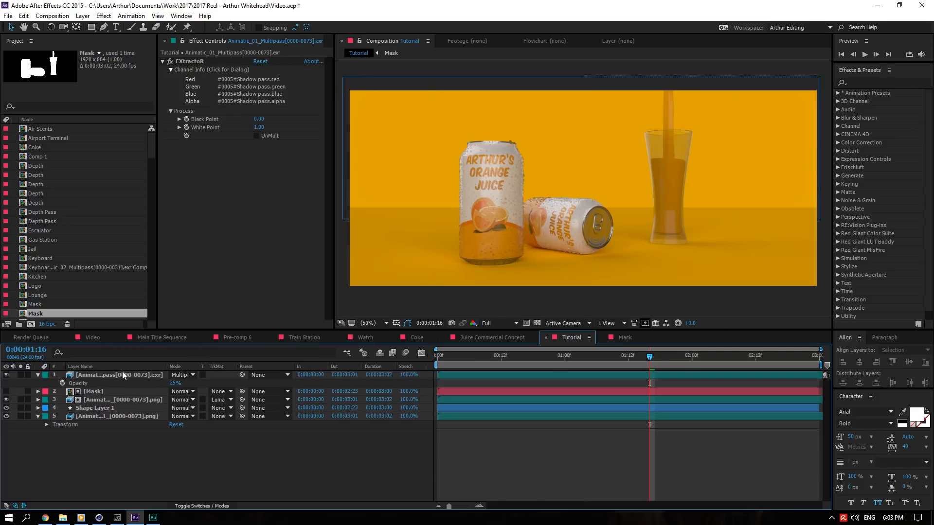
pyautogui.click(146, 375)
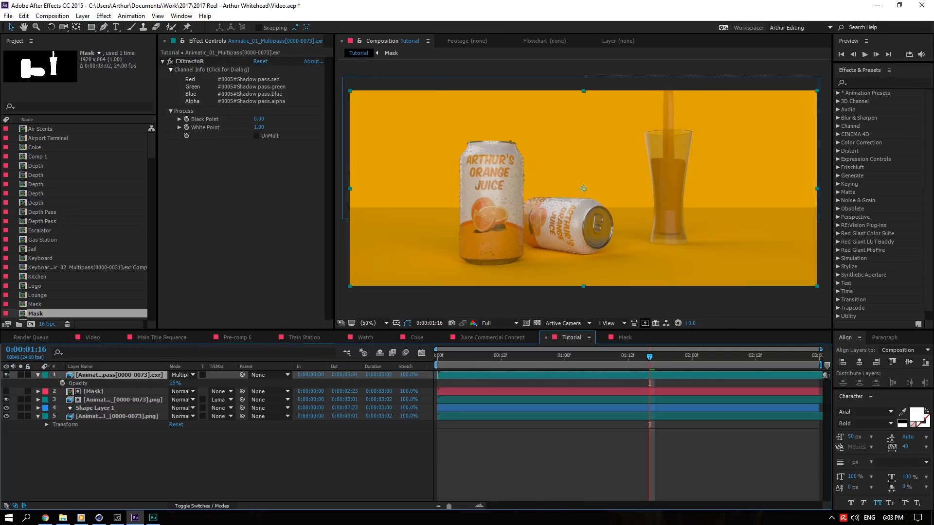
pyautogui.rightClick(91, 375)
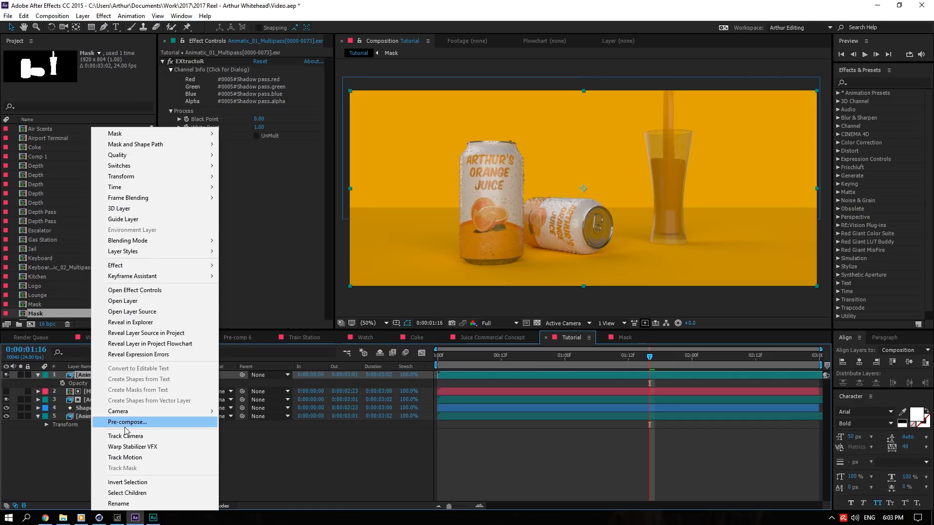
pyautogui.click(76, 377)
# Set the shadow pass layer's blending mode to Normal and its opacity to 100%.
pyautogui.click(183, 375)
pyautogui.click(204, 85)
pyautogui.moveTo(176, 384); pyautogui.dragTo(280, 388)
# Pre-compose the shadow pass layer as "Shadow Pass", moving all attributes into the new composition and opening it.
pyautogui.rightClick(136, 375)
pyautogui.click(161, 423)
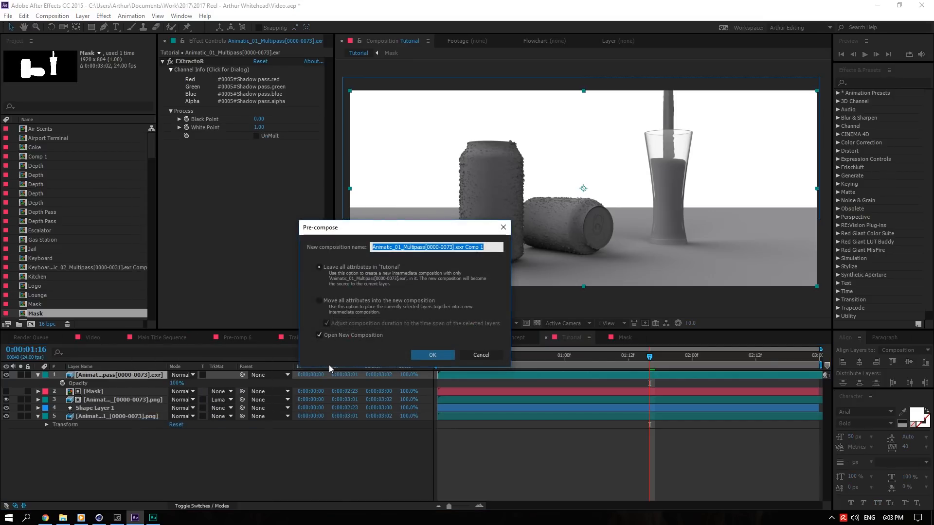
pyautogui.click(379, 300)
pyautogui.moveTo(490, 247); pyautogui.dragTo(257, 239)
pyautogui.write('Shadow Pas')
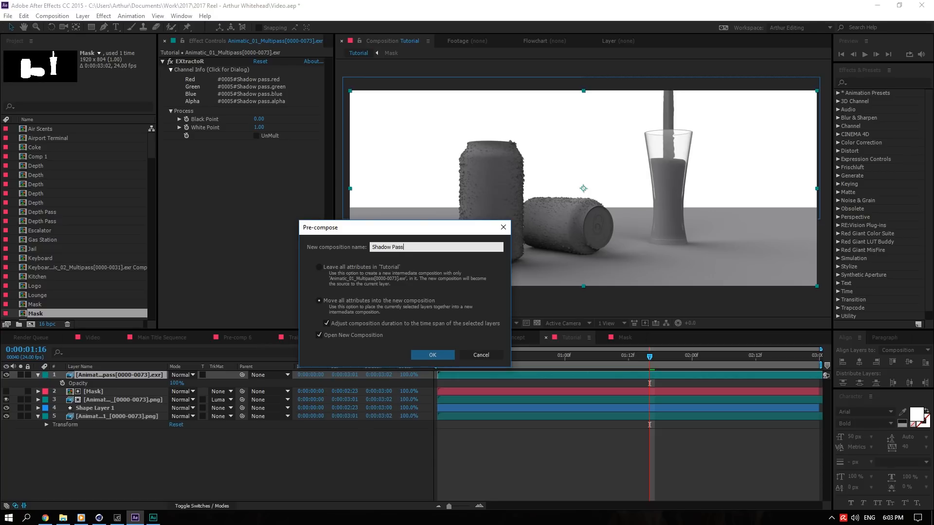
pyautogui.write('s')
pyautogui.press('Return')
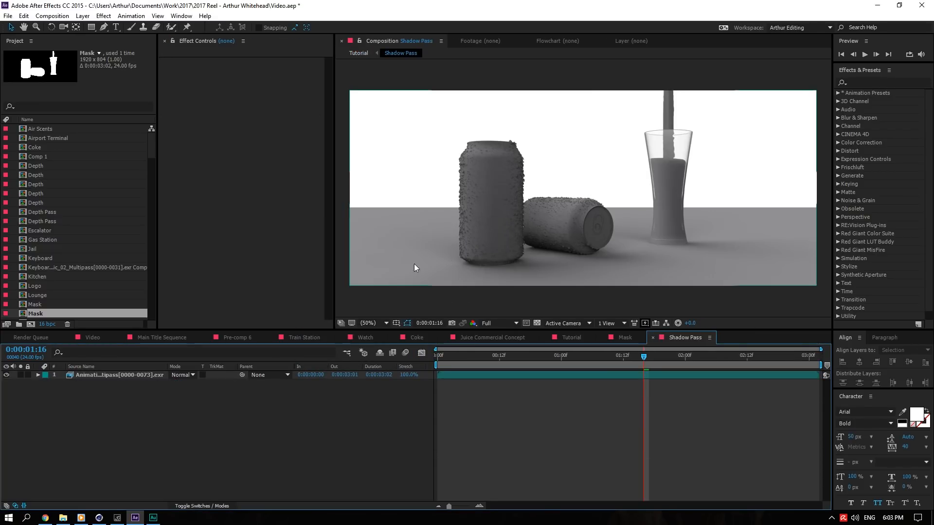
# Duplicate the multipass layer in the Shadow Pass composition and set the copy's EXtractoR channels to #0001#Render layer mask.
pyautogui.click(129, 378)
pyautogui.scroll(2, 422, 271)
pyautogui.moveTo(422, 271); pyautogui.dragTo(652, 239)
pyautogui.hotkey('ctrl', 'd')
pyautogui.click(287, 90)
pyautogui.click(468, 233)
pyautogui.click(473, 244)
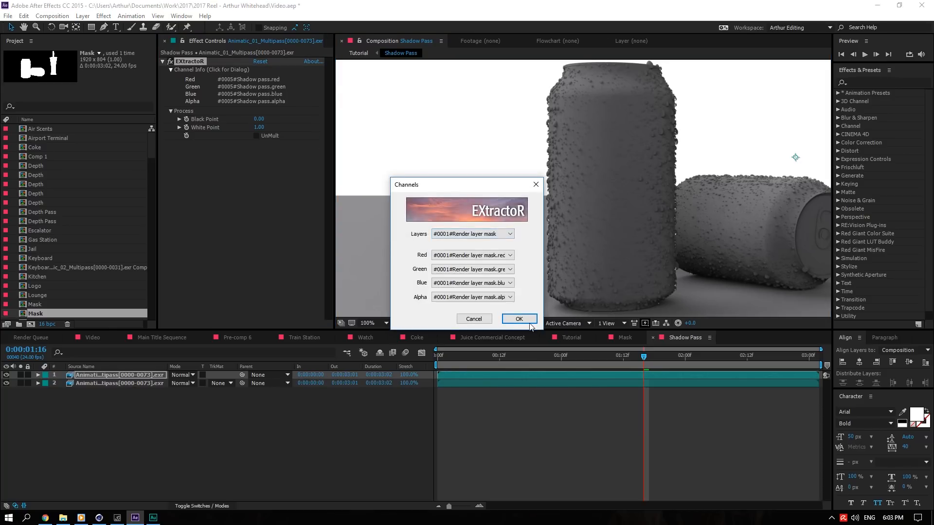
pyautogui.click(519, 319)
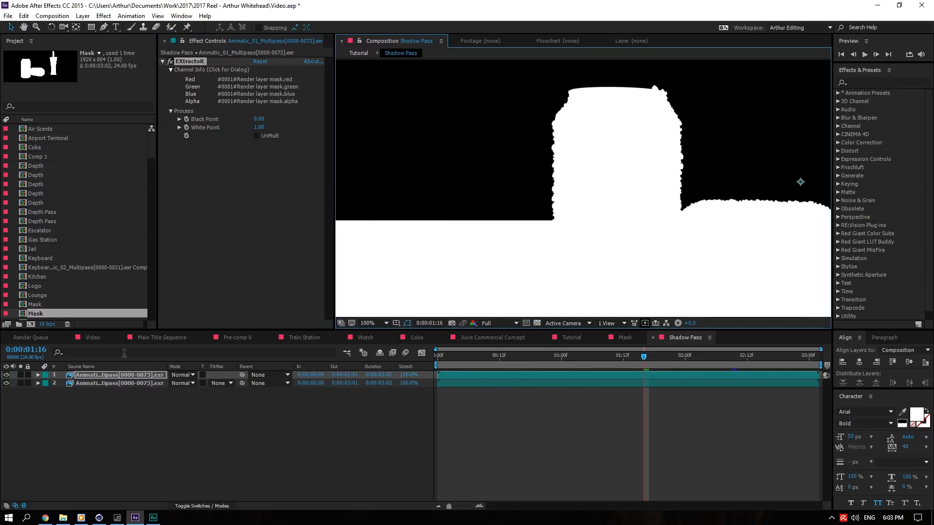
# Give the lower shadow pass layer a Luma Matte from the render layer mask copy above it.
pyautogui.click(130, 386)
pyautogui.click(221, 383)
pyautogui.click(244, 429)
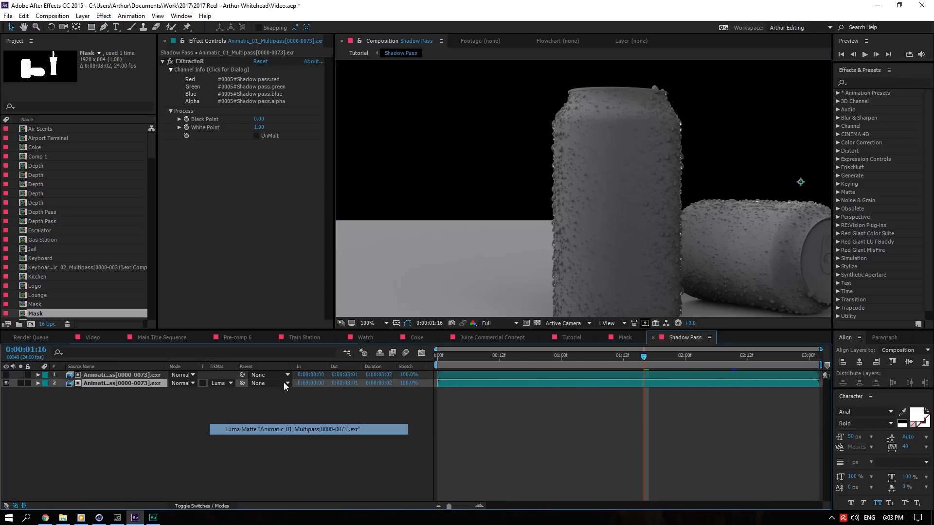
# Create a 1920 x 804 px solid coloured from the floor's gray and place it beneath both multipass layers.
pyautogui.click(82, 16)
pyautogui.moveTo(160, 27)
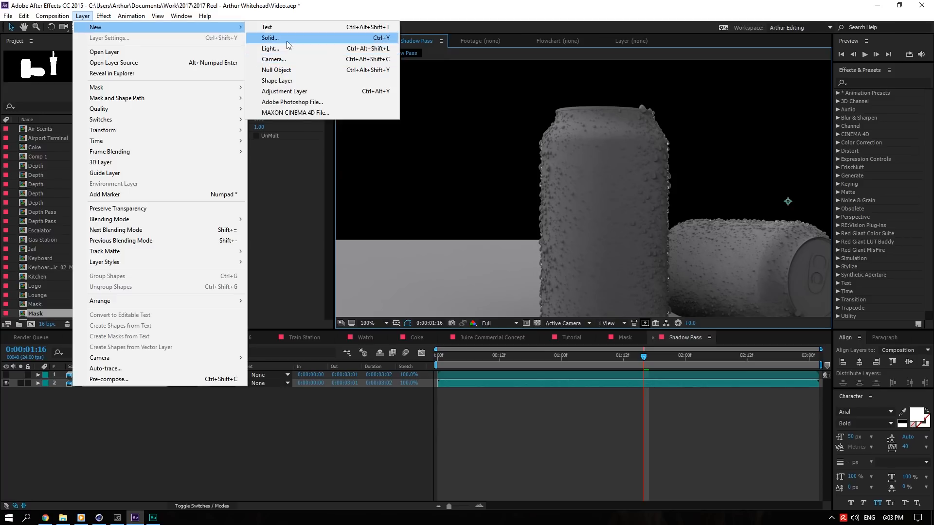
pyautogui.click(270, 37)
pyautogui.click(659, 327)
pyautogui.click(530, 288)
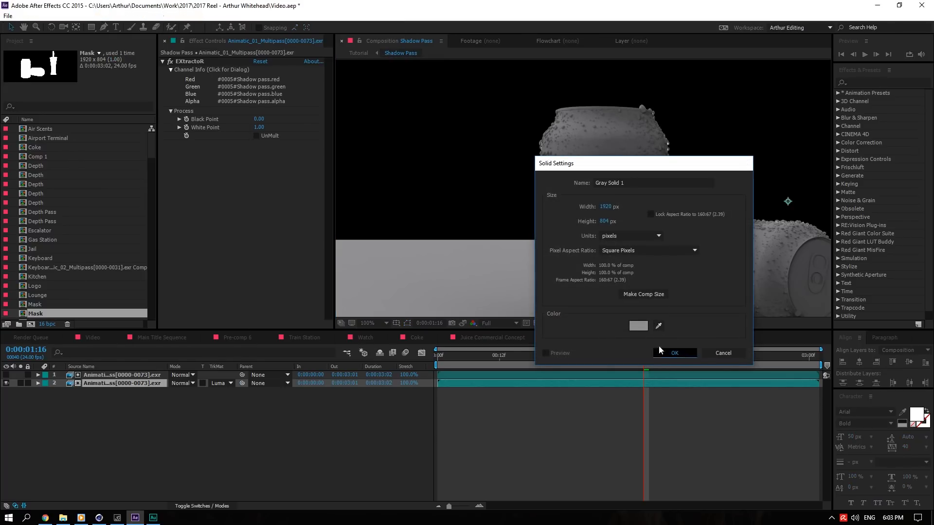
pyautogui.click(676, 353)
pyautogui.moveTo(153, 385); pyautogui.dragTo(146, 395)
# Resample the background solid's colour from the floor close to the horizon line beside the standing can.
pyautogui.scroll(2, 399, 267)
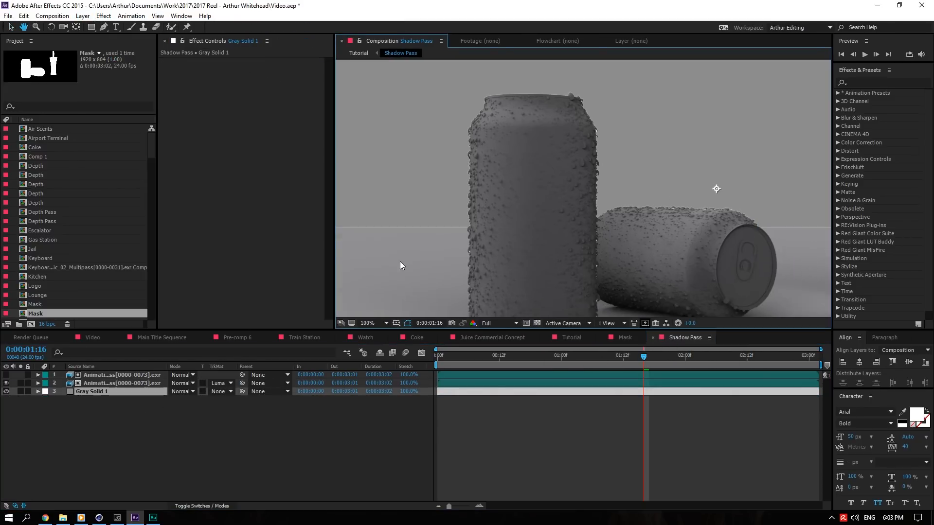
pyautogui.scroll(4, 597, 219)
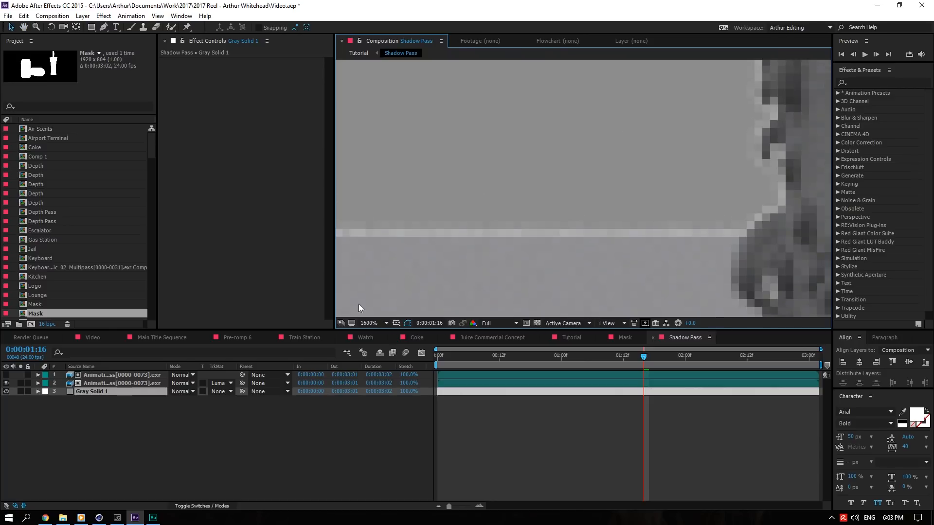
pyautogui.click(82, 16)
pyautogui.click(95, 22)
pyautogui.click(214, 327)
pyautogui.click(461, 235)
pyautogui.click(228, 375)
# Add an Inner Glow layer style to the matted shadow pass layer and sample its glow colour from the image's gray.
pyautogui.scroll(-2, 482, 255)
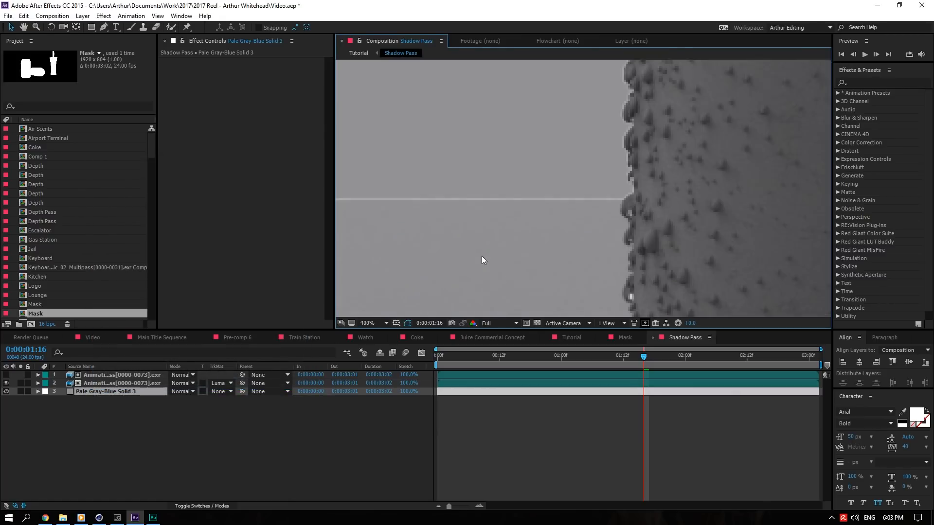
pyautogui.scroll(-2, 481, 260)
pyautogui.click(100, 384)
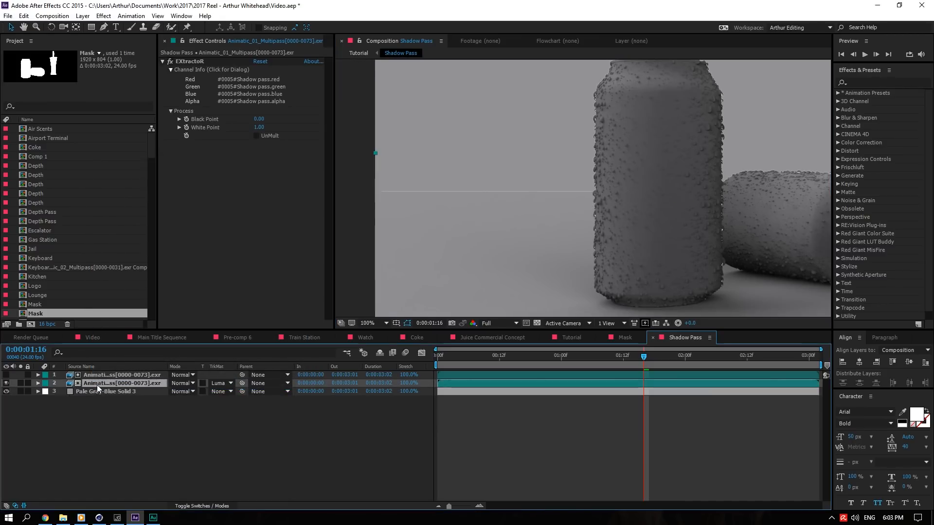
pyautogui.rightClick(100, 383)
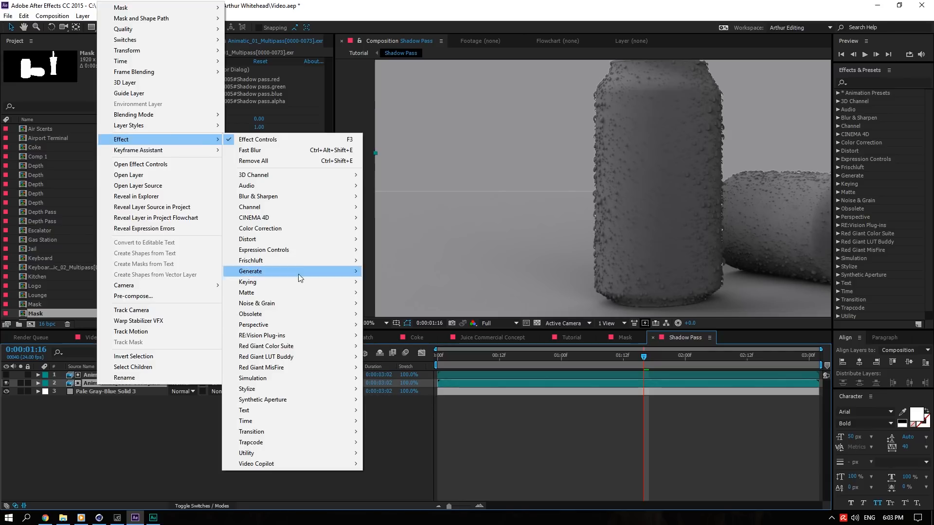
pyautogui.moveTo(178, 122)
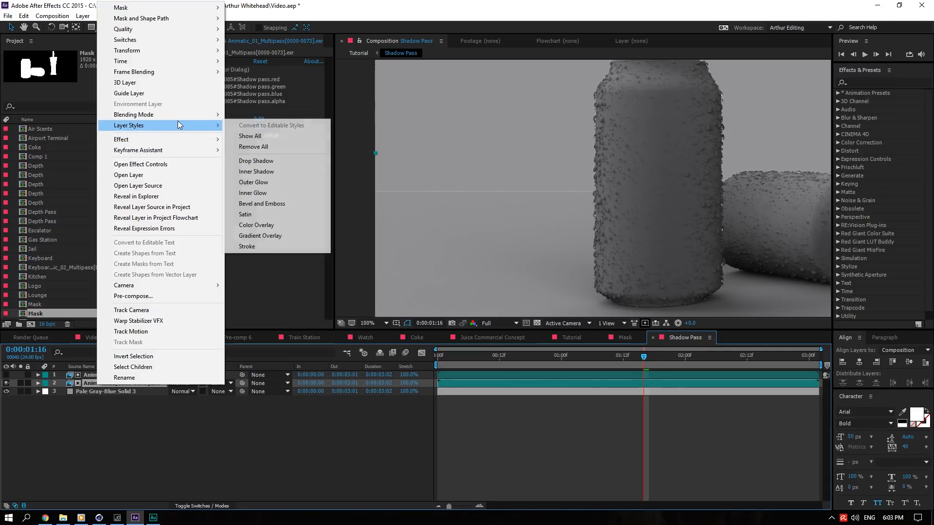
pyautogui.click(270, 192)
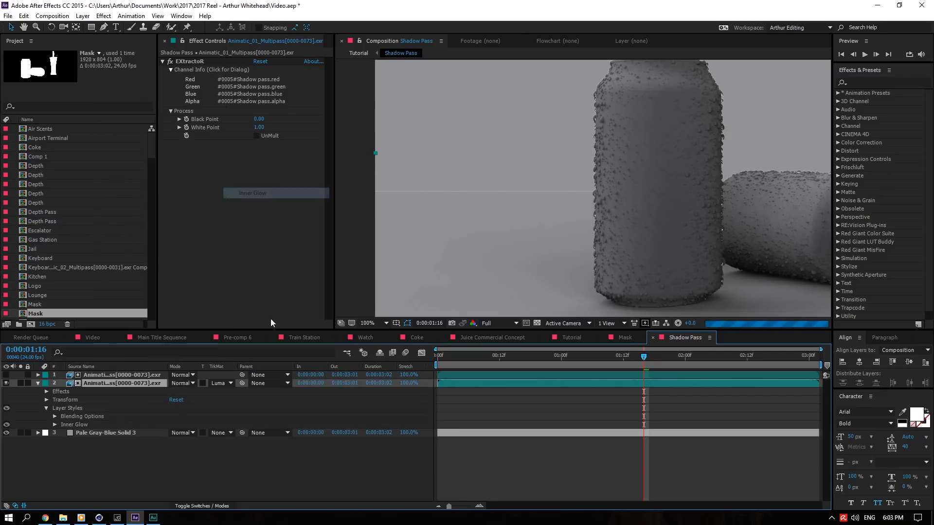
pyautogui.click(55, 425)
pyautogui.click(174, 431)
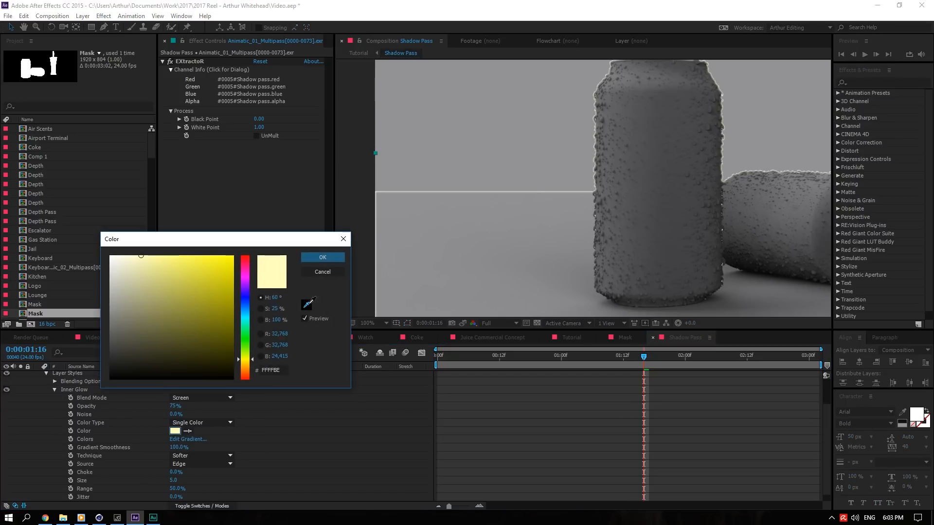
pyautogui.click(307, 305)
pyautogui.click(235, 364)
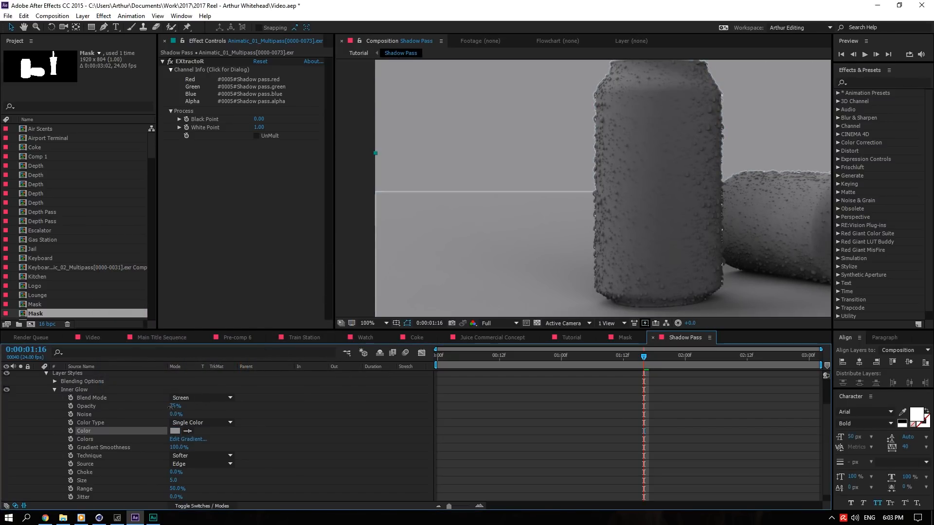
# Set the Inner Glow to Normal blend mode with 100% opacity, size 1.0 and choke 100%.
pyautogui.moveTo(172, 408); pyautogui.dragTo(220, 401)
pyautogui.click(218, 399)
pyautogui.click(214, 90)
pyautogui.scroll(-1, 164, 468)
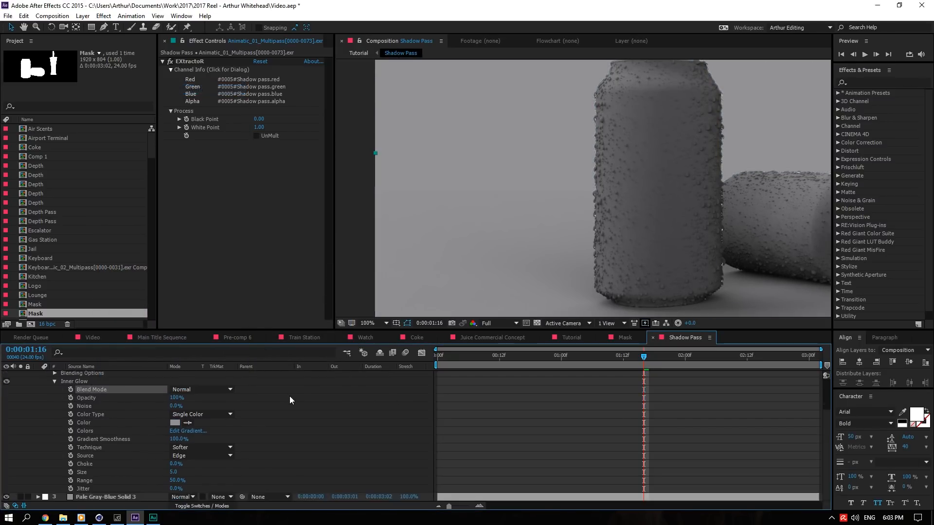
pyautogui.write('1')
pyautogui.click(175, 465)
pyautogui.write('0')
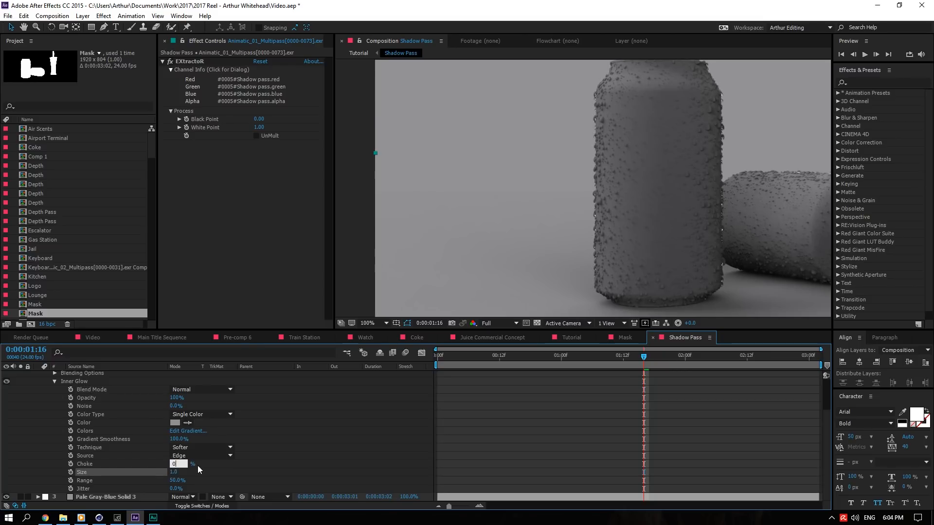
pyautogui.write('0.0')
pyautogui.click(255, 471)
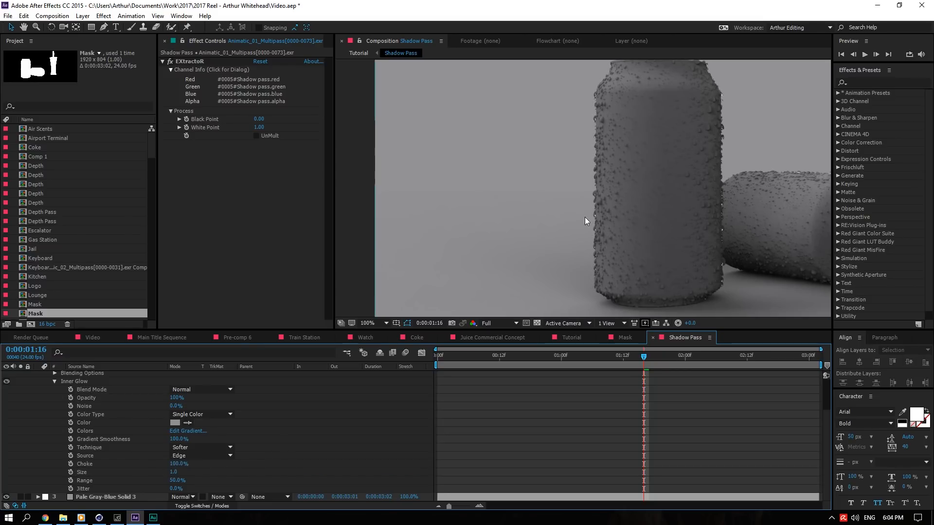
# Resample the Inner Glow colour from the gray backdrop near the horizon beside the glass, and collapse the layer's properties.
pyautogui.moveTo(806, 216); pyautogui.dragTo(528, 234, button='middle')
pyautogui.scroll(6, 668, 301)
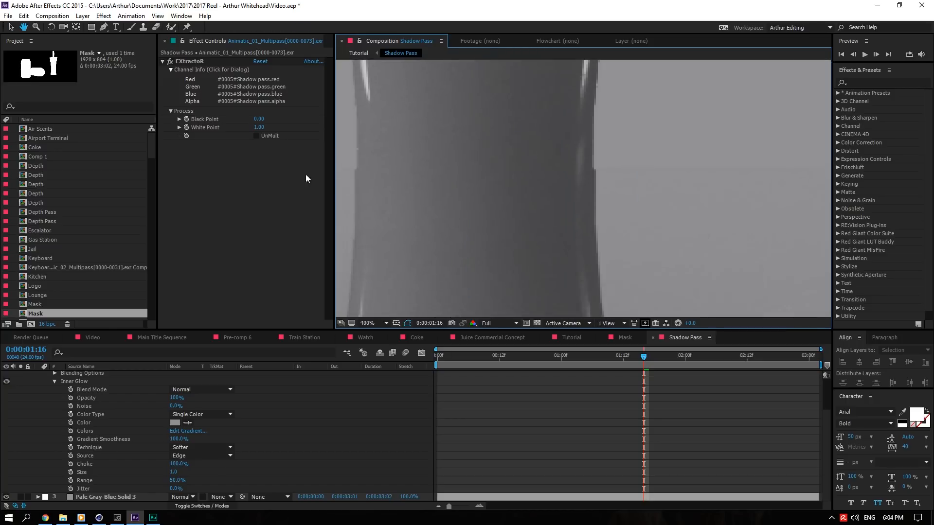
pyautogui.moveTo(557, 247); pyautogui.dragTo(489, 231, button='middle')
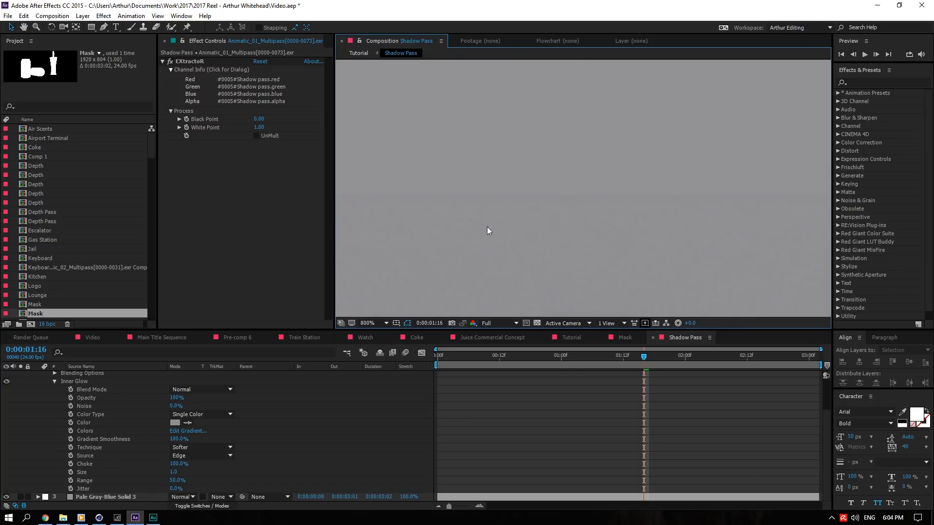
pyautogui.click(178, 423)
pyautogui.click(306, 305)
pyautogui.click(539, 184)
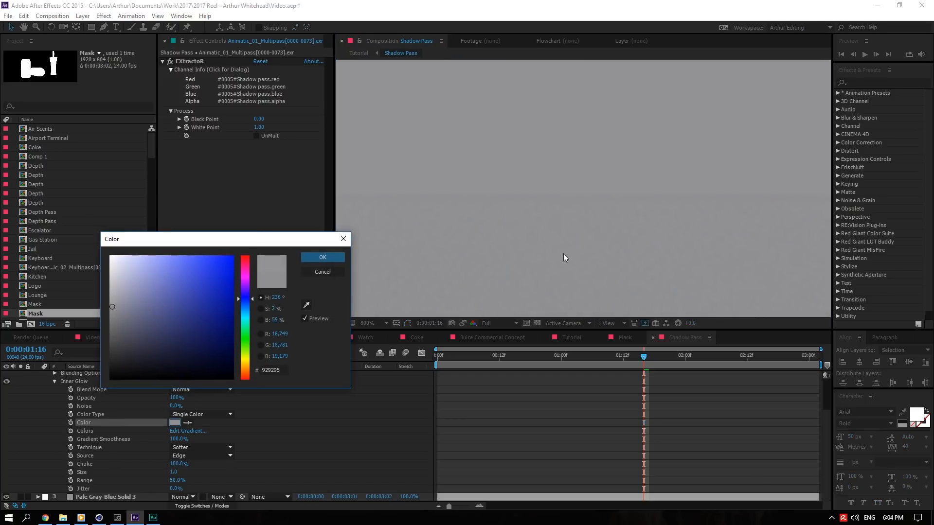
pyautogui.click(310, 259)
pyautogui.scroll(2, 97, 389)
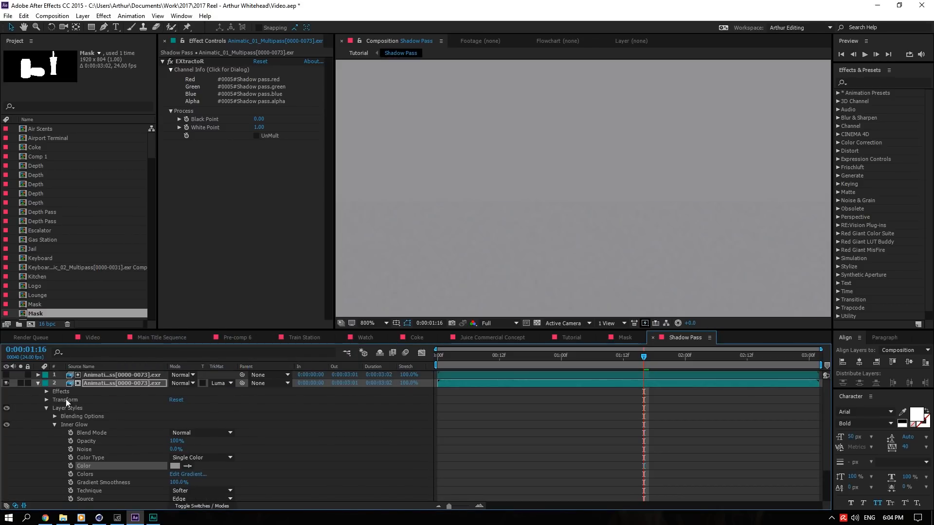
pyautogui.click(38, 383)
# Resample the Pale Gray-Blue solid's colour from the image at the horizon, and check how it blends with the floor beside the can.
pyautogui.click(519, 231)
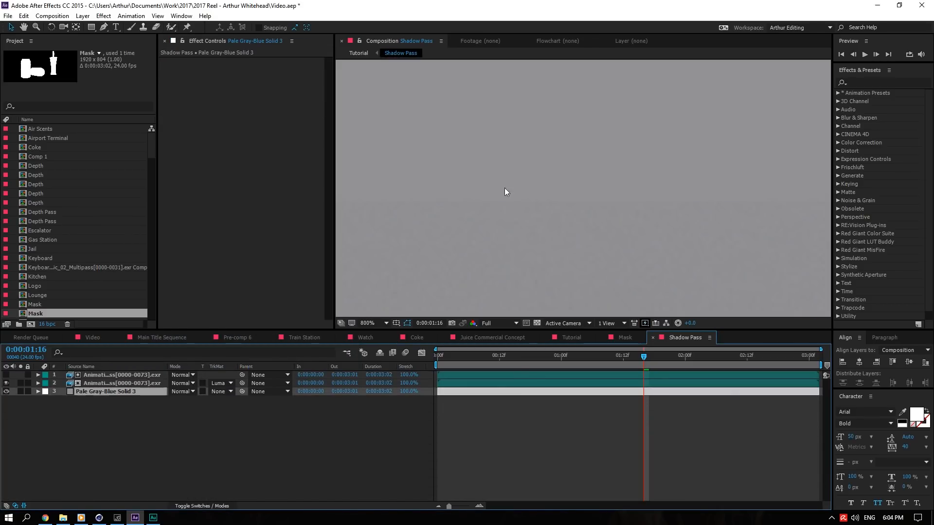
pyautogui.click(83, 15)
pyautogui.click(104, 35)
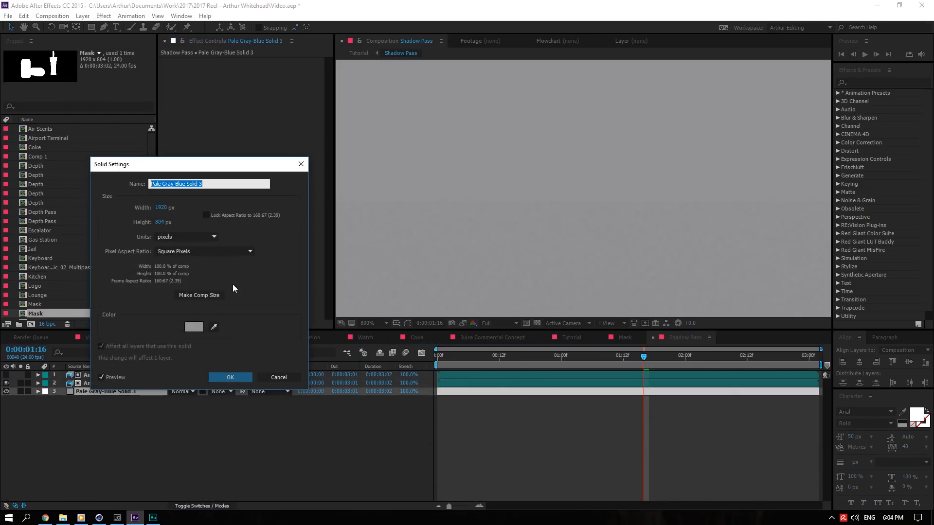
pyautogui.click(214, 328)
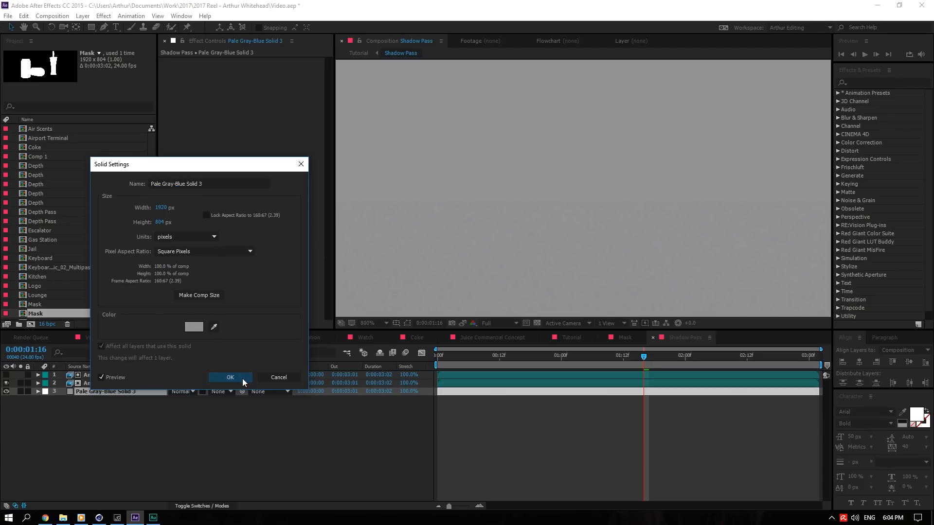
pyautogui.click(230, 377)
pyautogui.scroll(-6, 537, 259)
pyautogui.scroll(3, 462, 243)
pyautogui.moveTo(619, 227); pyautogui.dragTo(763, 230, button='middle')
pyautogui.moveTo(462, 238); pyautogui.dragTo(583, 220, button='middle')
pyautogui.scroll(1, 476, 227)
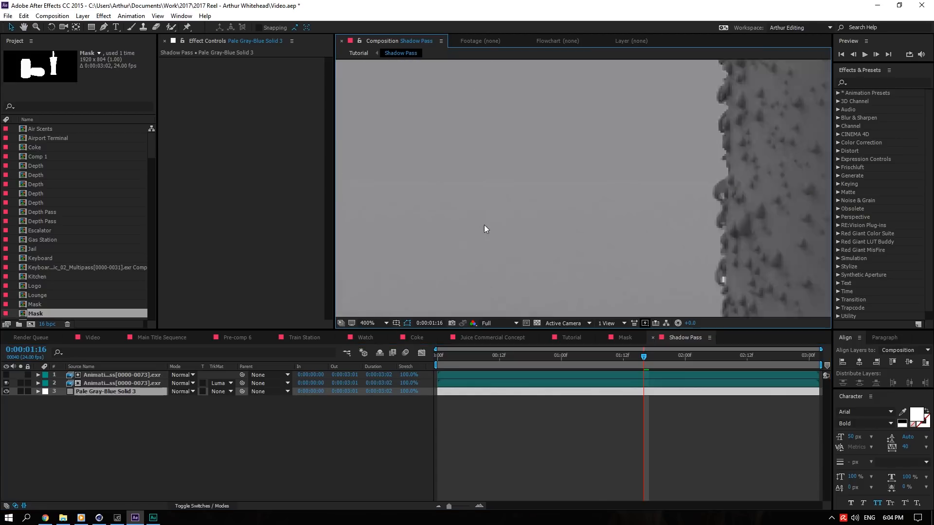
# Try an Inner Glow size of 2 on the matted shadow pass layer and return it to 1.
pyautogui.click(112, 384)
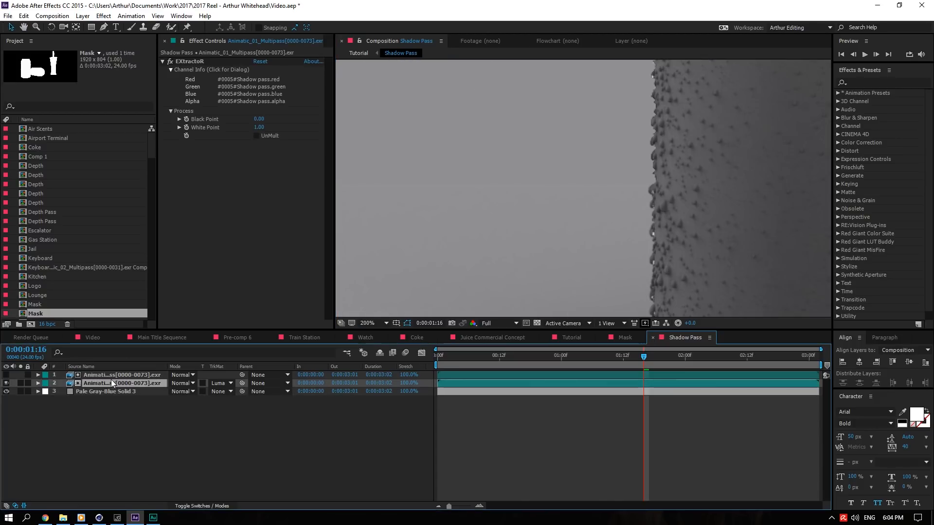
pyautogui.click(38, 384)
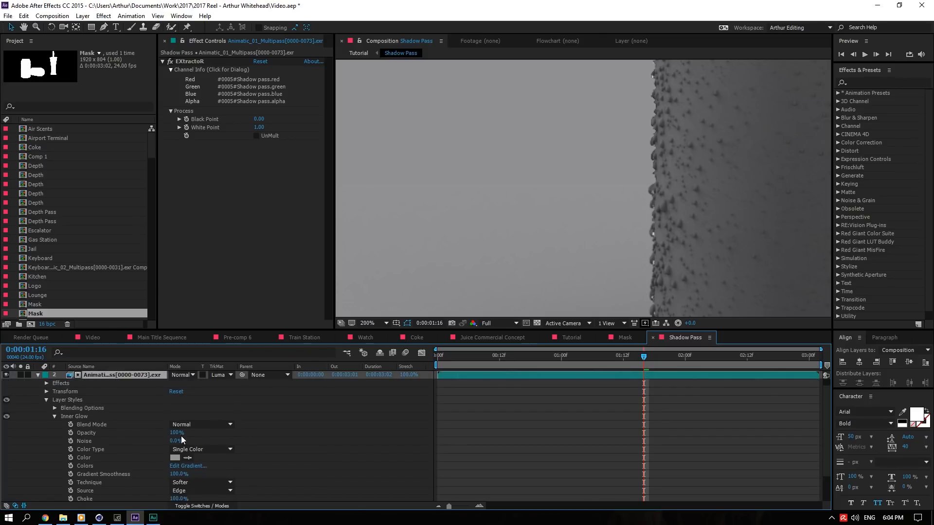
pyautogui.scroll(-1, 232, 466)
pyautogui.click(174, 483)
pyautogui.write('2')
pyautogui.press('Return')
pyautogui.click(171, 482)
pyautogui.write('1')
pyautogui.press('Return')
pyautogui.scroll(2, 97, 442)
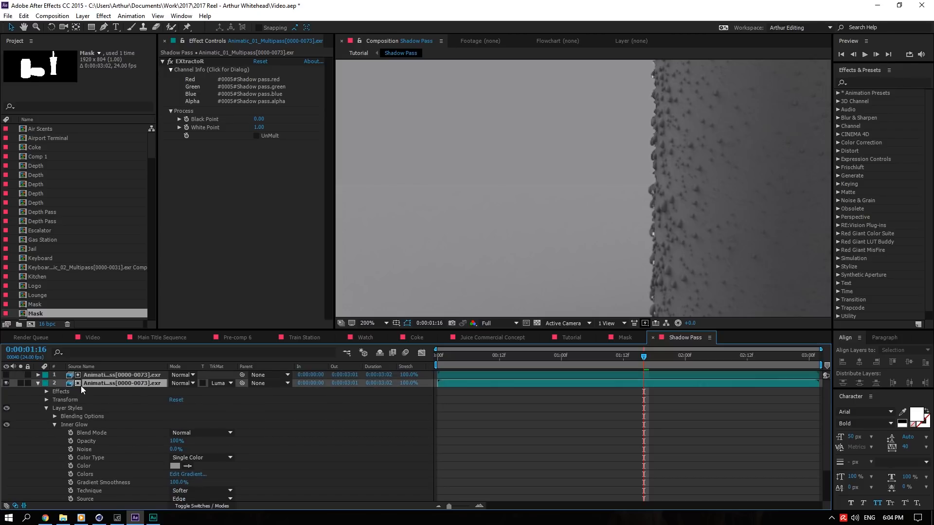
# Compare the image with the matted shadow pass layer hidden and shown, and inspect the glass, the fallen can and the Inner Glow settings.
pyautogui.click(7, 383)
pyautogui.click(7, 383)
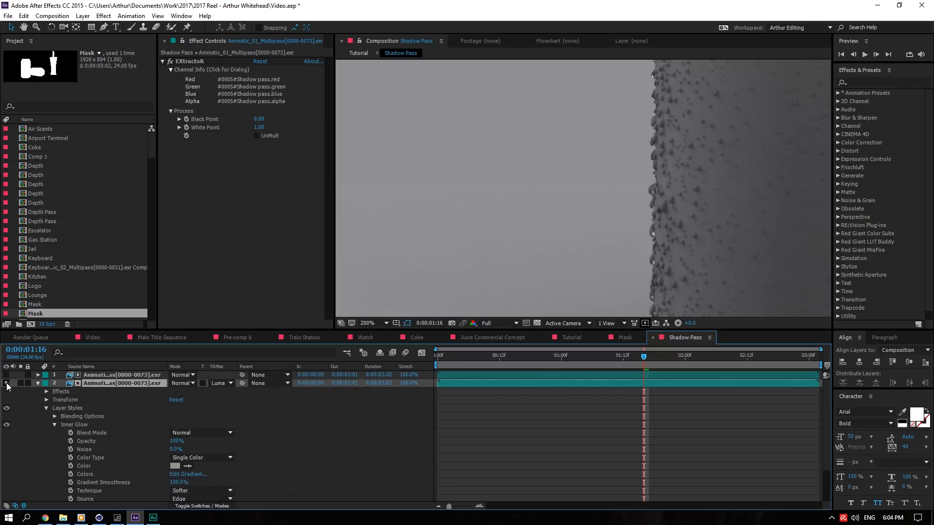
pyautogui.scroll(-2, 594, 273)
pyautogui.moveTo(667, 277); pyautogui.dragTo(285, 200, button='middle')
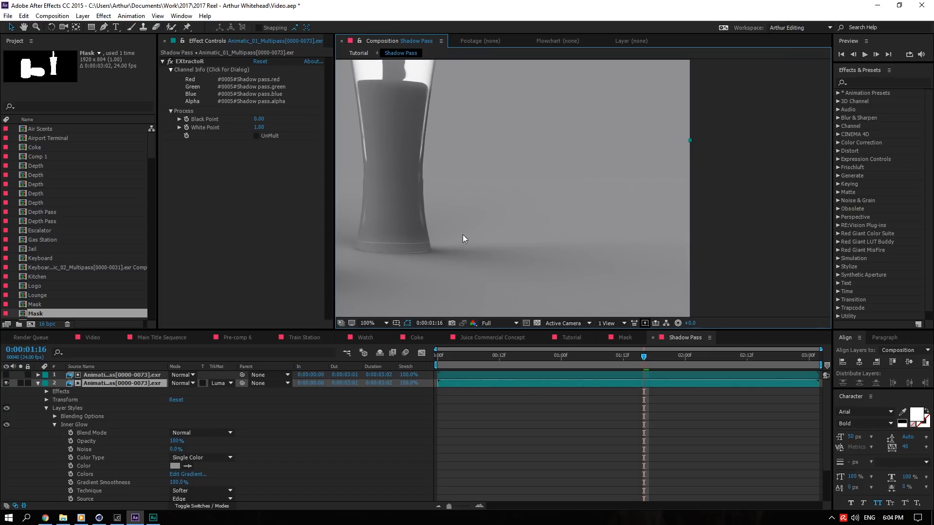
pyautogui.moveTo(467, 240); pyautogui.dragTo(588, 282, button='middle')
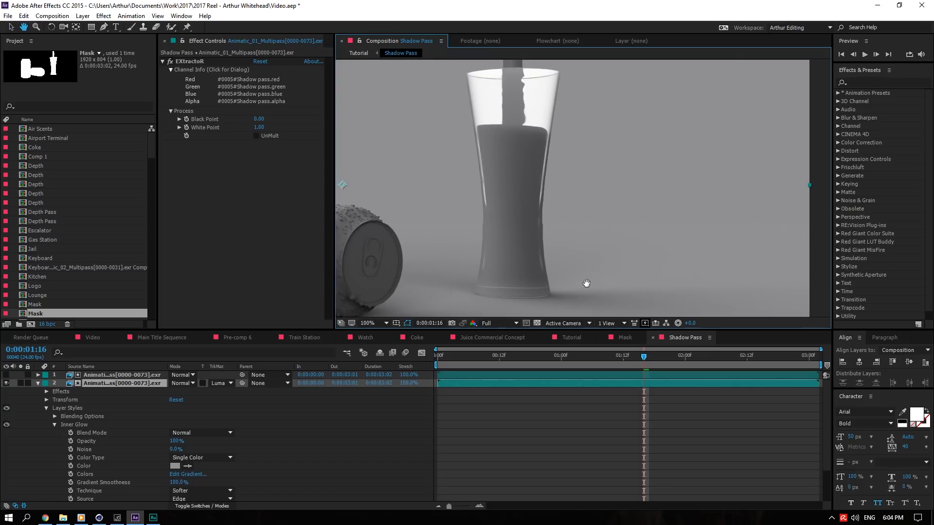
pyautogui.click(38, 384)
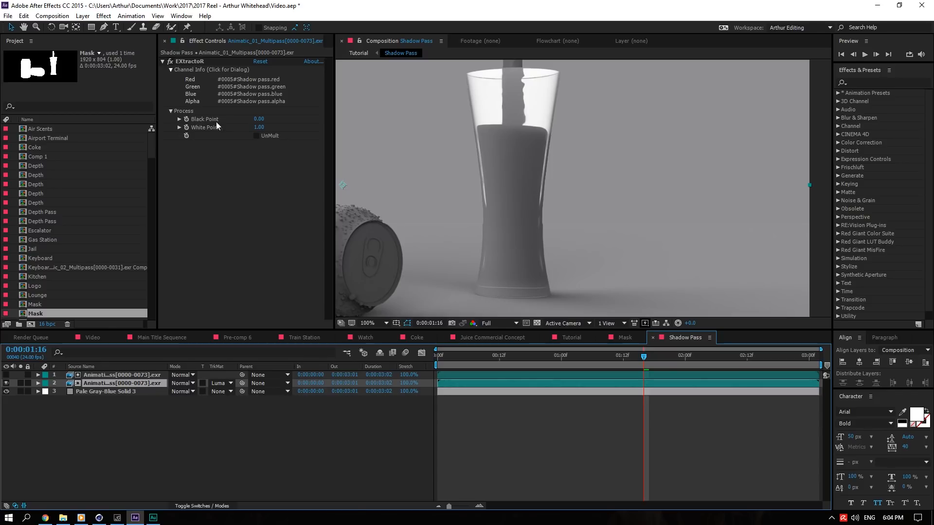
pyautogui.click(38, 383)
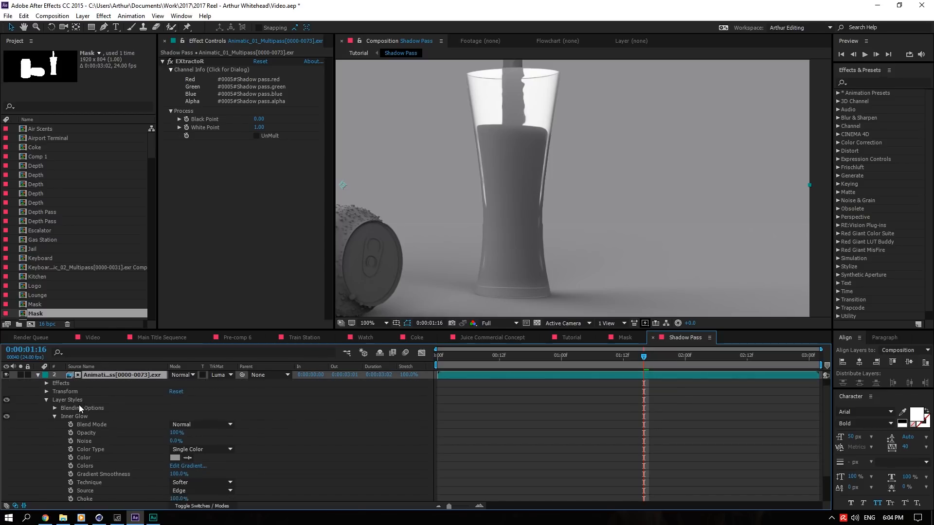
pyautogui.click(76, 402)
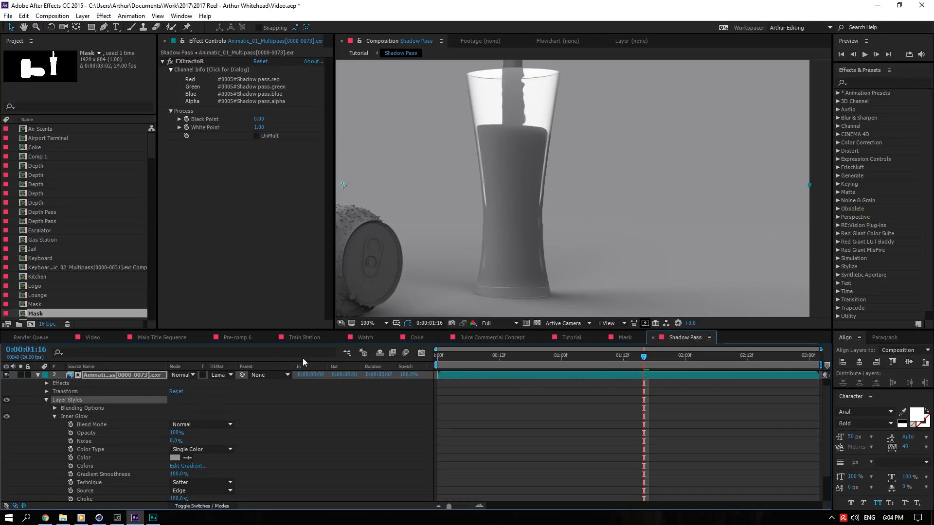
# In the Tutorial composition, set the Shadow Pass layer to Multiply blending with 25% opacity.
pyautogui.click(624, 337)
pyautogui.click(571, 337)
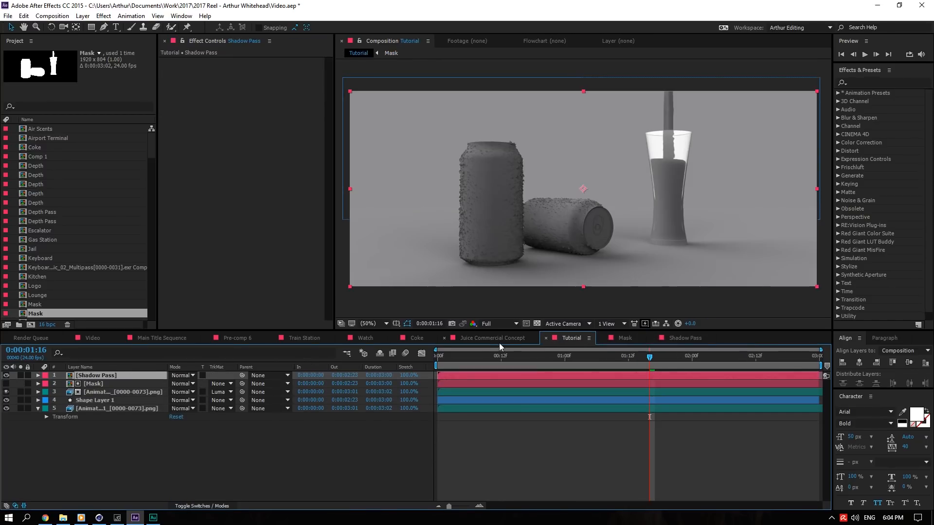
pyautogui.click(181, 375)
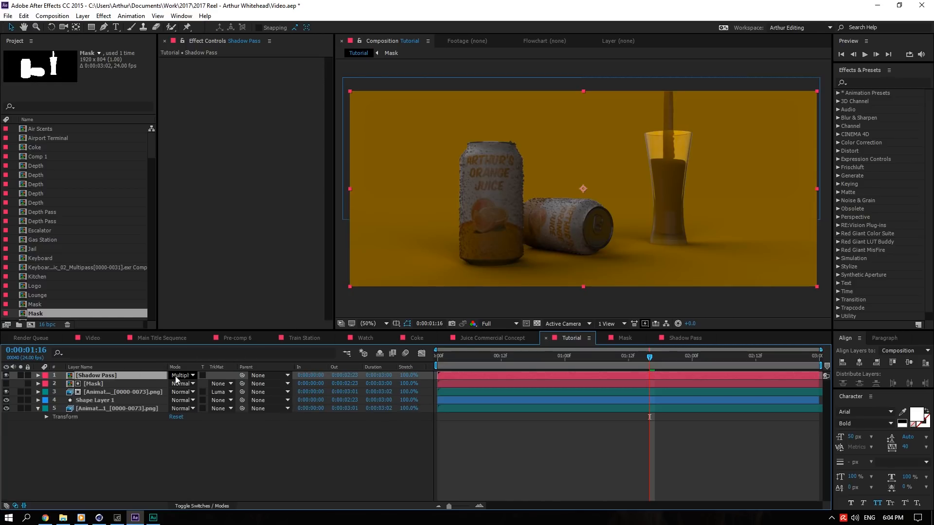
pyautogui.press('t')
pyautogui.click(175, 384)
pyautogui.write('25')
pyautogui.click(351, 486)
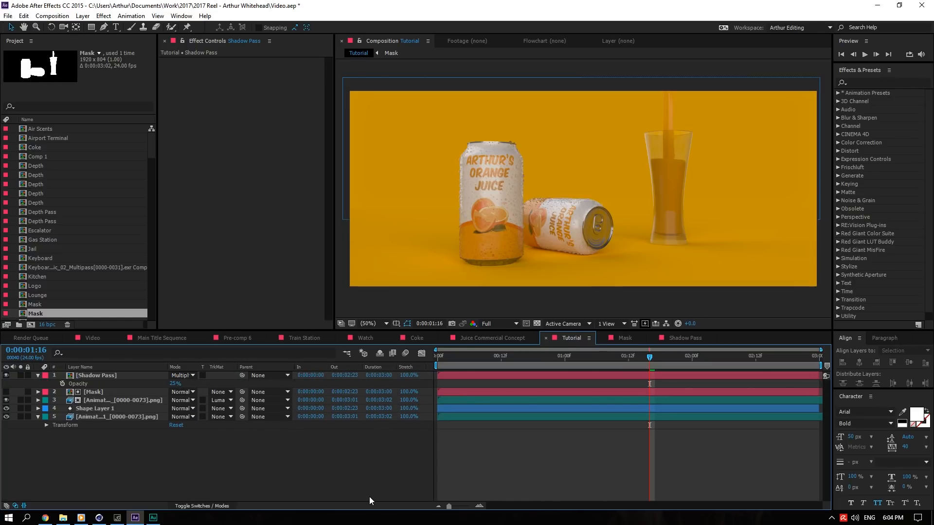
# Compare the Tutorial composite with the Shadow Pass layer hidden and shown.
pyautogui.click(96, 375)
pyautogui.click(5, 375)
pyautogui.click(6, 375)
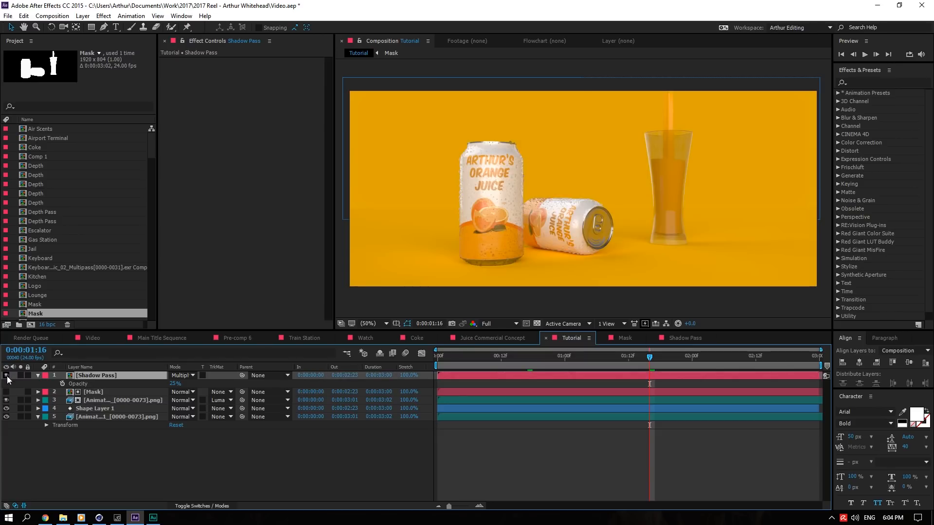
pyautogui.click(6, 375)
pyautogui.click(5, 375)
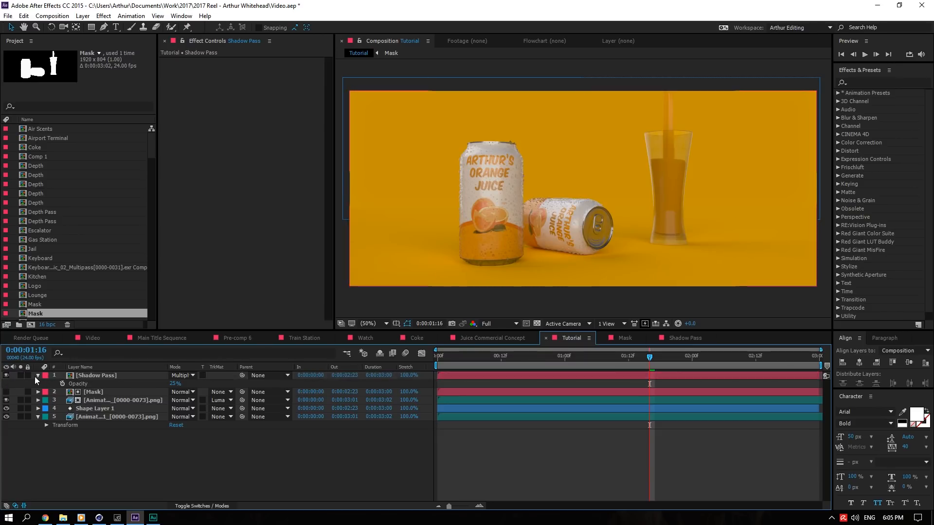
# Copy the multipass EXR layer from the Shadow Pass composition into Tutorial and set its EXtractoR to the #0007#Reflection layer.
pyautogui.doubleClick(91, 375)
pyautogui.click(97, 377)
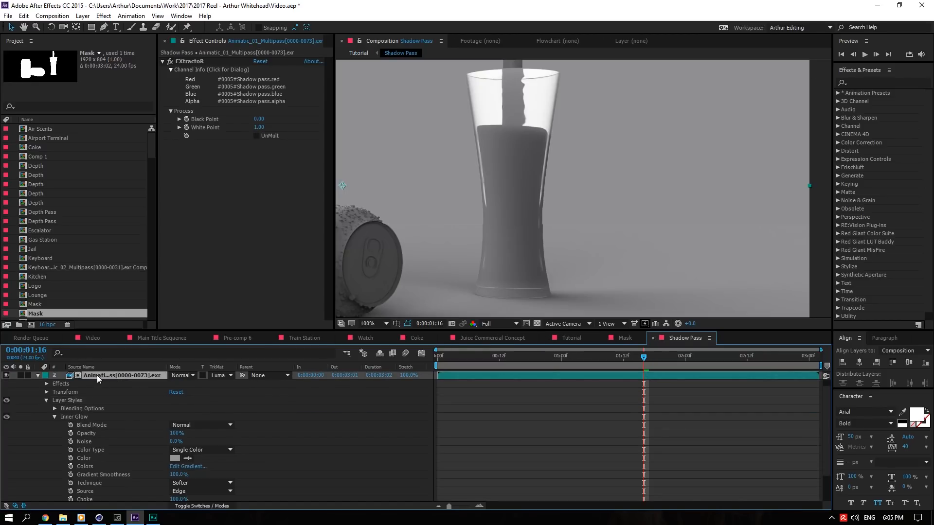
pyautogui.click(567, 336)
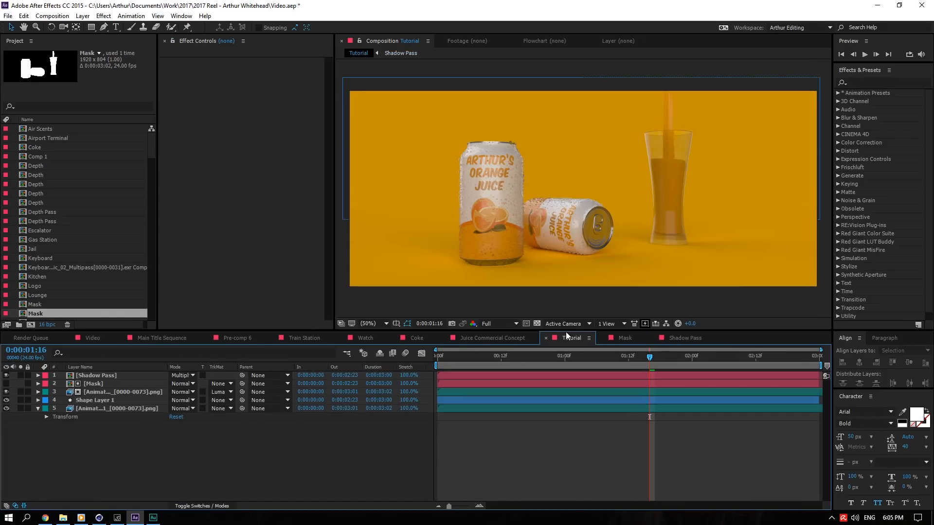
pyautogui.hotkey('ctrl', 'v')
pyautogui.click(211, 70)
pyautogui.click(456, 234)
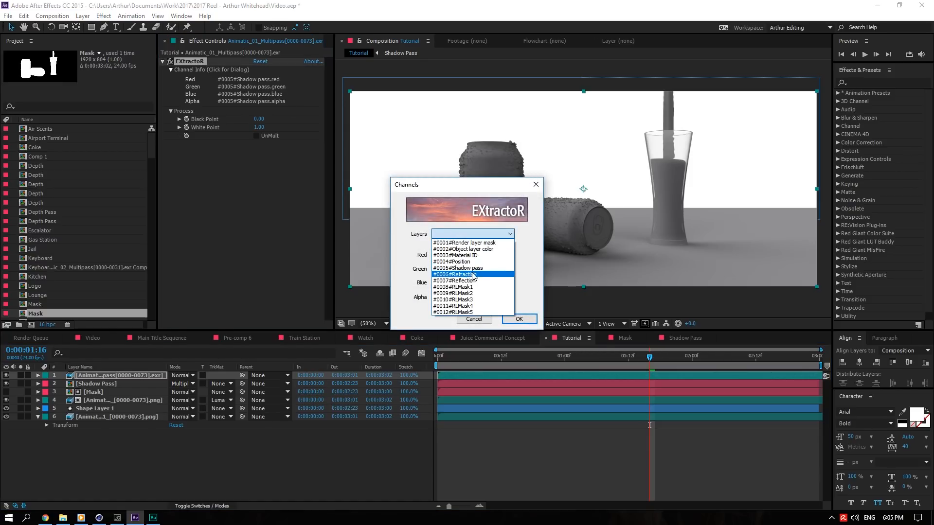
pyautogui.click(455, 280)
pyautogui.click(519, 319)
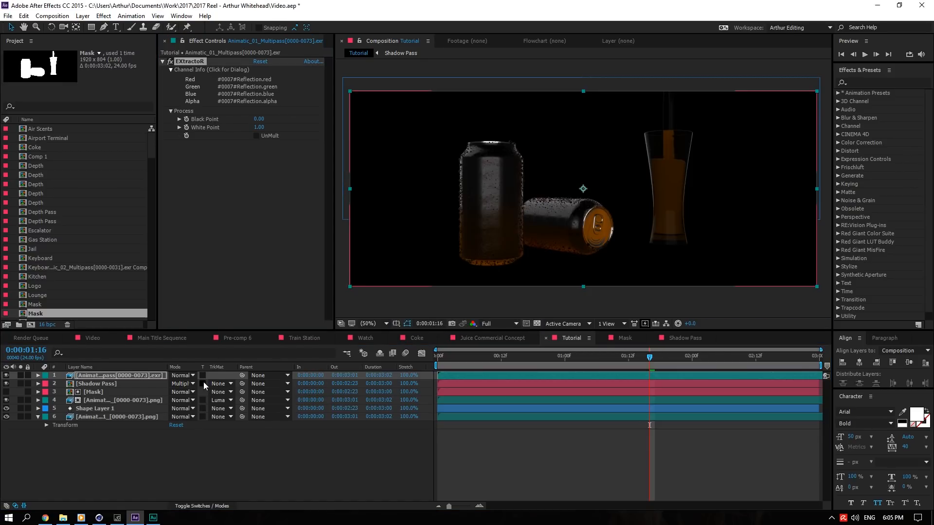
pyautogui.click(217, 507)
pyautogui.click(218, 507)
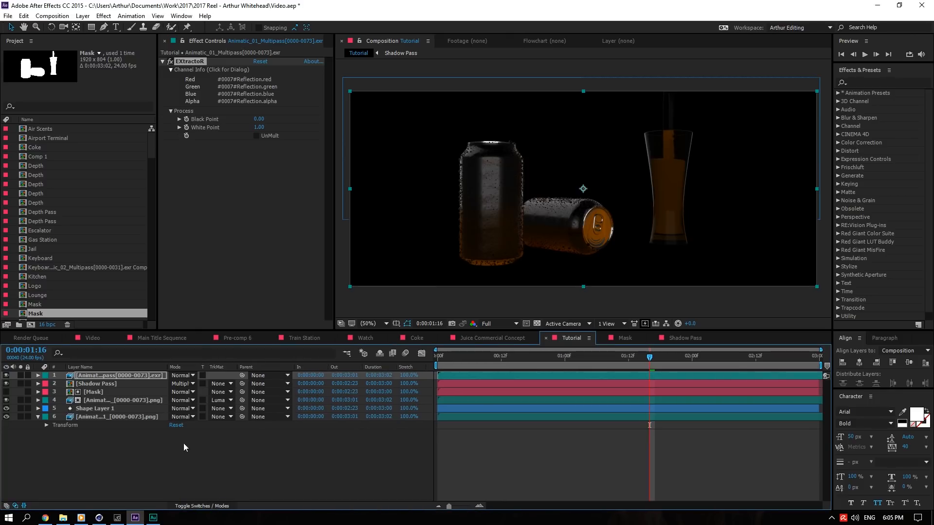
# Duplicate the reflection layer and set the copy's EXtractoR to the #0006#Refraction layer.
pyautogui.click(147, 375)
pyautogui.hotkey('ctrl', 'd')
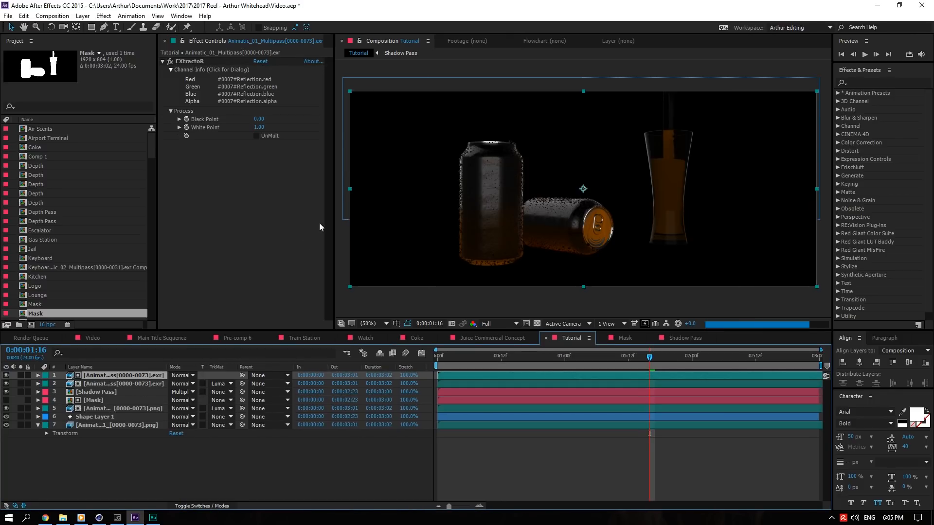
pyautogui.click(216, 80)
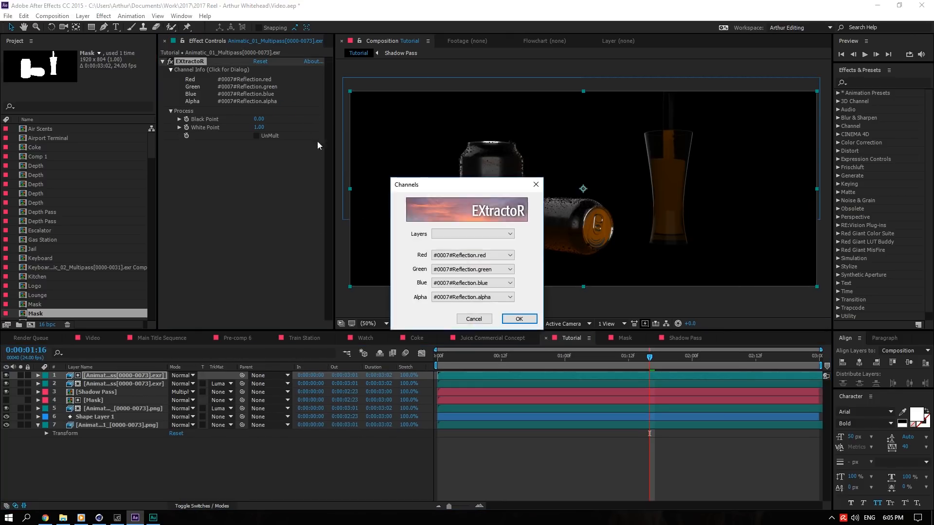
pyautogui.click(472, 236)
pyautogui.click(458, 275)
pyautogui.click(519, 319)
pyautogui.hotkey('ctrl', 'd')
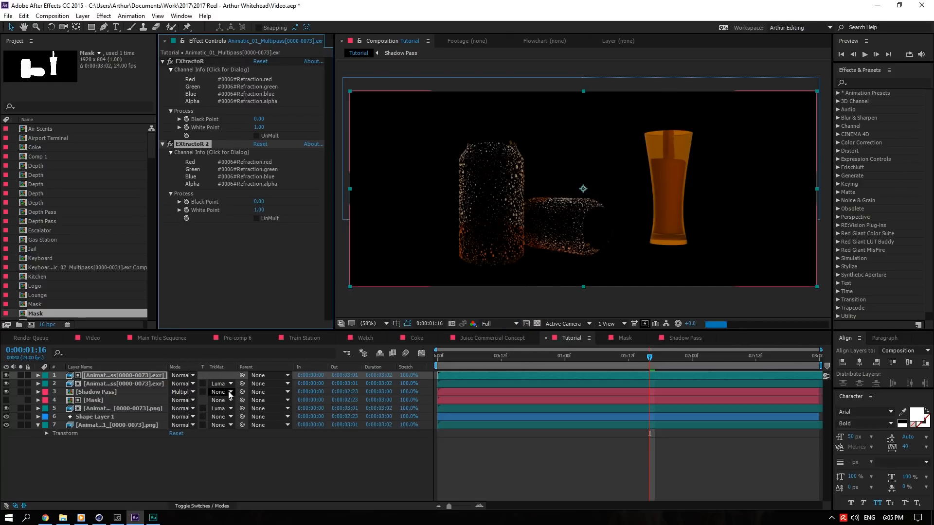
# Remove the Luma track matte from the reflection layer and delete the surplus duplicate of the refraction layer.
pyautogui.click(110, 412)
pyautogui.click(127, 375)
pyautogui.hotkey('ctrl', 'd')
pyautogui.click(218, 392)
pyautogui.click(223, 394)
pyautogui.click(221, 393)
pyautogui.click(227, 402)
pyautogui.click(117, 391)
pyautogui.click(126, 371)
pyautogui.click(127, 373)
pyautogui.press('Delete')
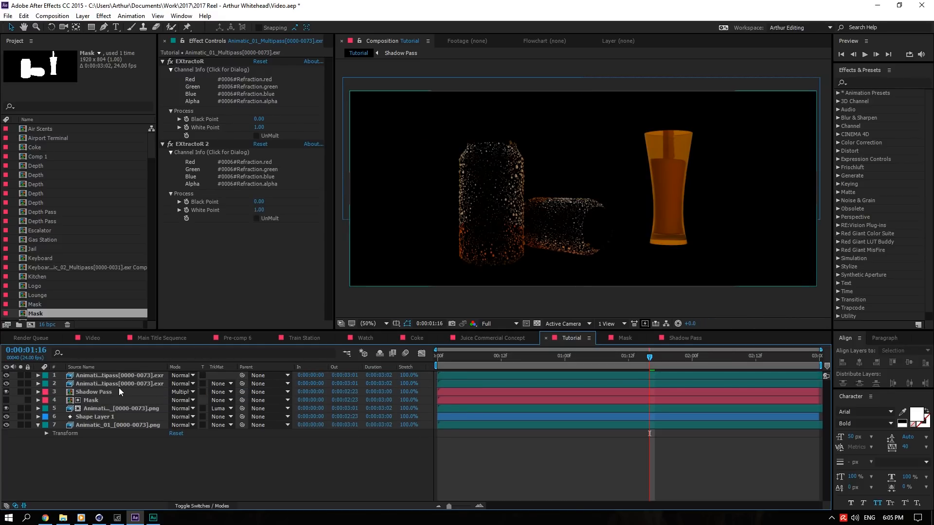
# Set both the reflection and refraction layers to Screen blending.
pyautogui.click(123, 384)
pyautogui.click(192, 383)
pyautogui.click(218, 209)
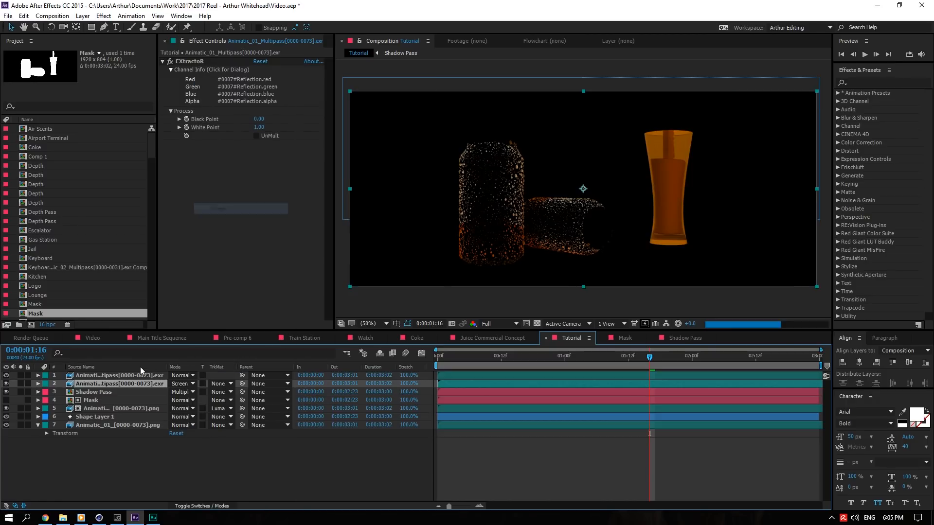
pyautogui.click(119, 375)
pyautogui.click(185, 376)
pyautogui.click(218, 208)
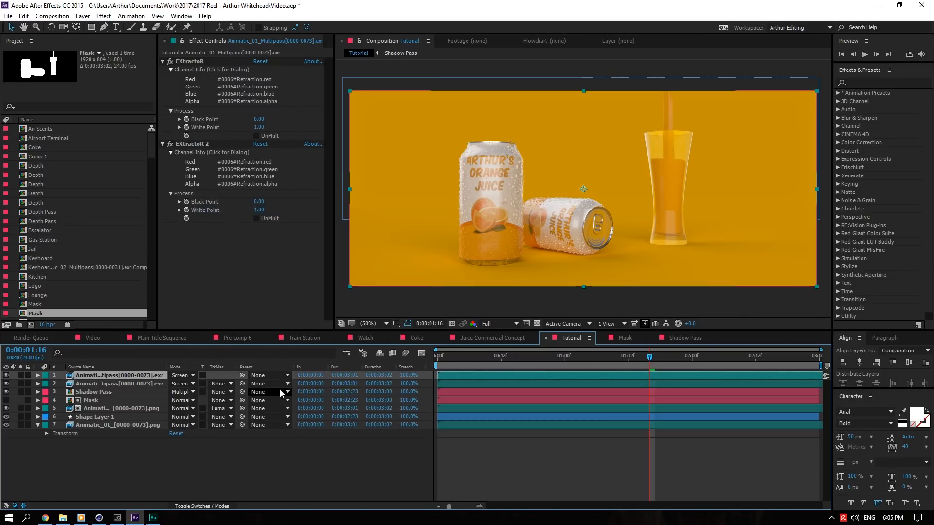
# Compare the composite with the refraction layer hidden and shown.
pyautogui.click(6, 376)
pyautogui.click(7, 376)
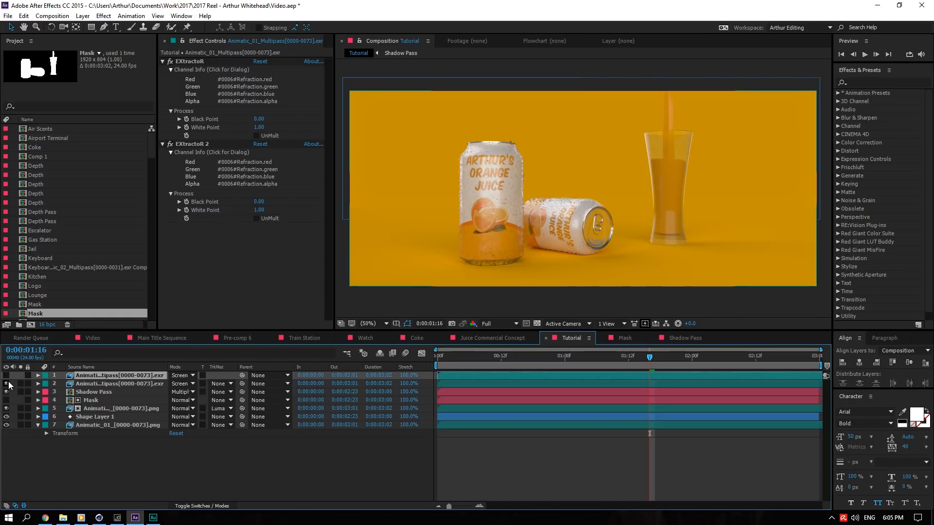
pyautogui.click(6, 375)
pyautogui.click(6, 376)
pyautogui.click(7, 375)
pyautogui.click(7, 376)
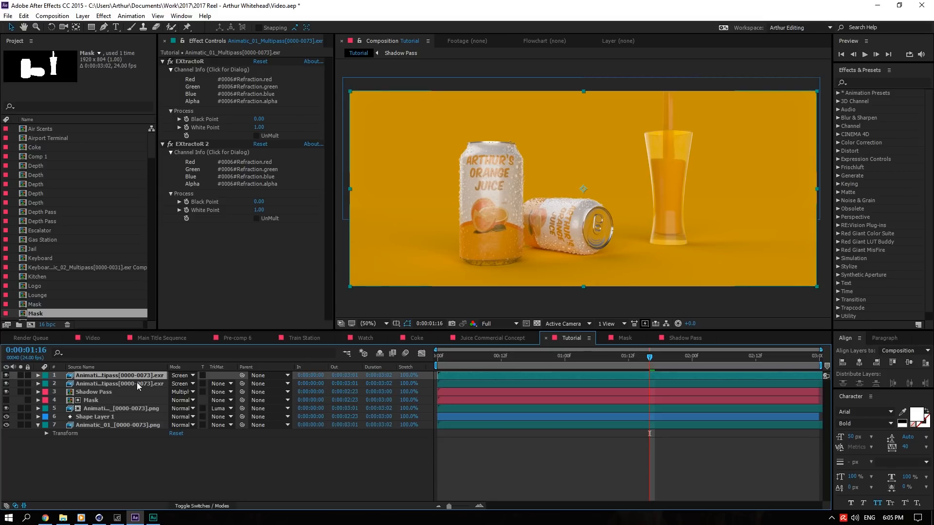
# Add an adjustment layer at the top of the Tutorial composition and rename its source as CC.
pyautogui.rightClick(138, 442)
pyautogui.moveTo(194, 378)
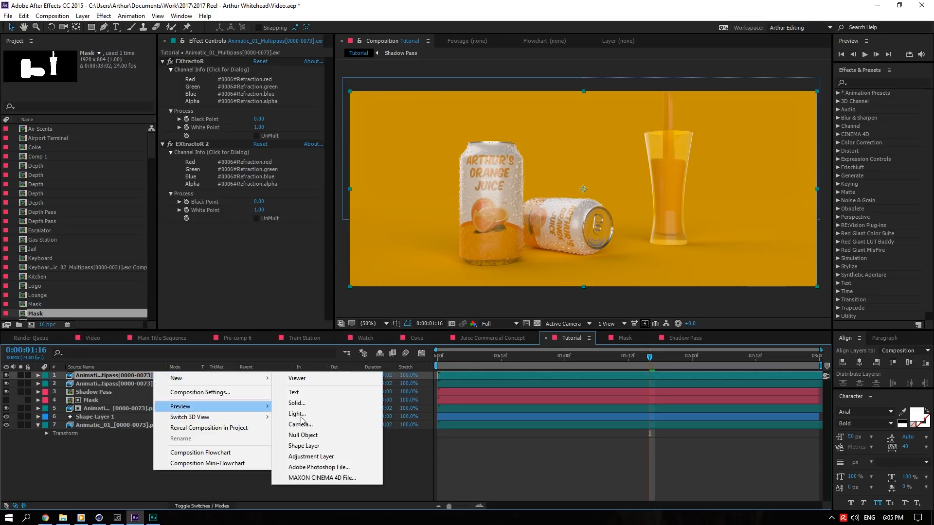
pyautogui.click(311, 457)
pyautogui.rightClick(119, 377)
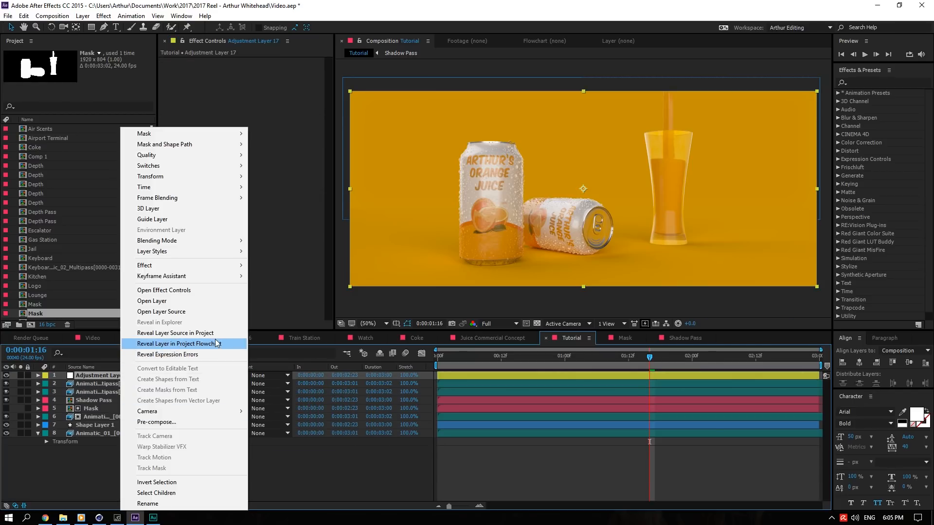
pyautogui.click(160, 334)
pyautogui.rightClick(77, 314)
pyautogui.click(105, 438)
pyautogui.write('CC')
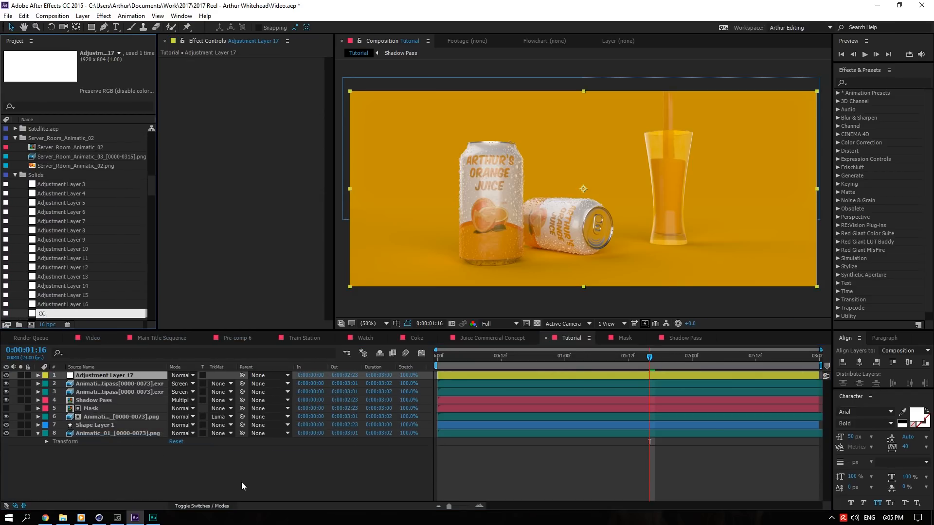
pyautogui.press('Return')
# Apply the Magic Bullet Looks effect to the CC adjustment layer and open its look editor.
pyautogui.click(865, 82)
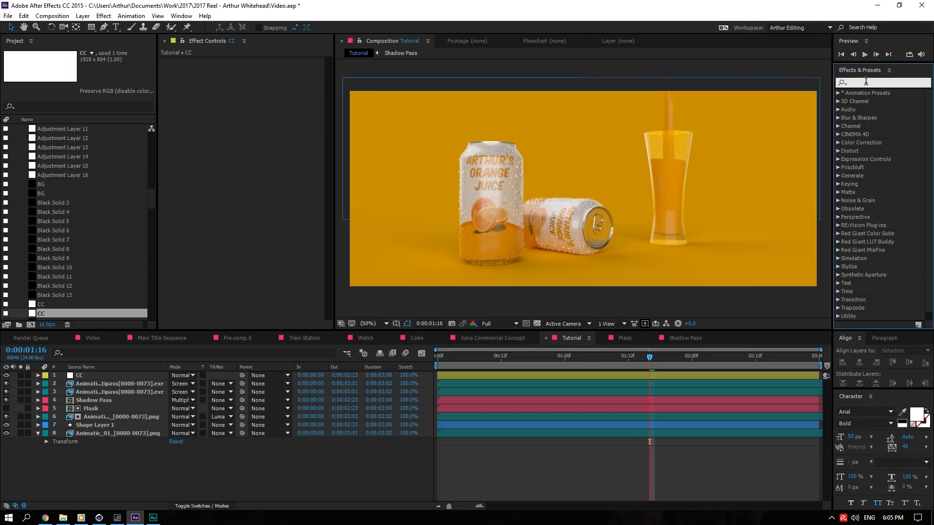
pyautogui.write('look')
pyautogui.moveTo(876, 101); pyautogui.dragTo(109, 375)
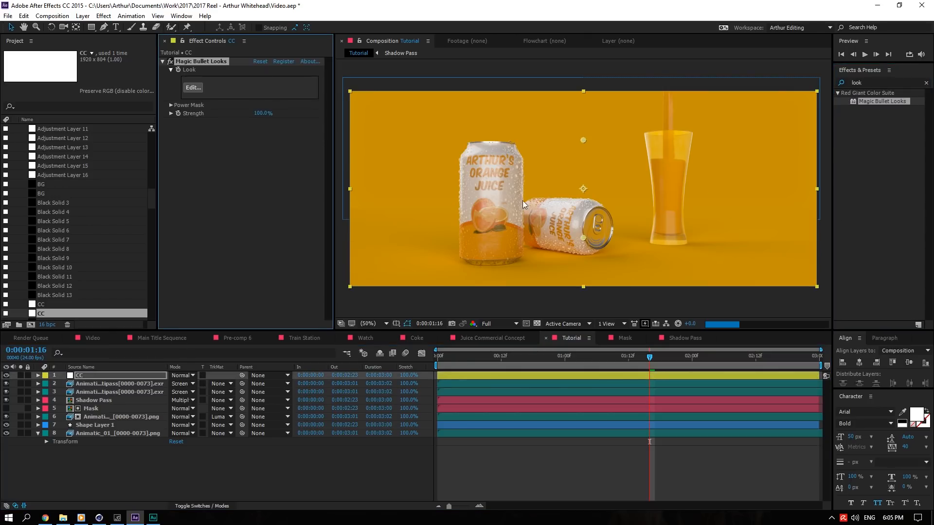
pyautogui.click(926, 83)
pyautogui.click(195, 90)
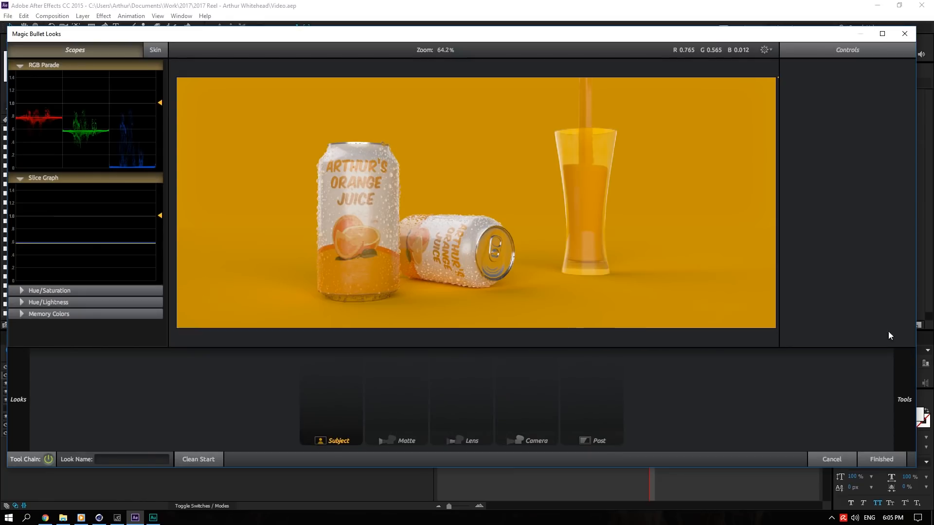
# Add a Color Ranges tool with Highlight at 1.252, Midtone at 1.494 and Shadow at 0.694, and turn on Show Threshold.
pyautogui.moveTo(893, 343)
pyautogui.doubleClick(747, 273)
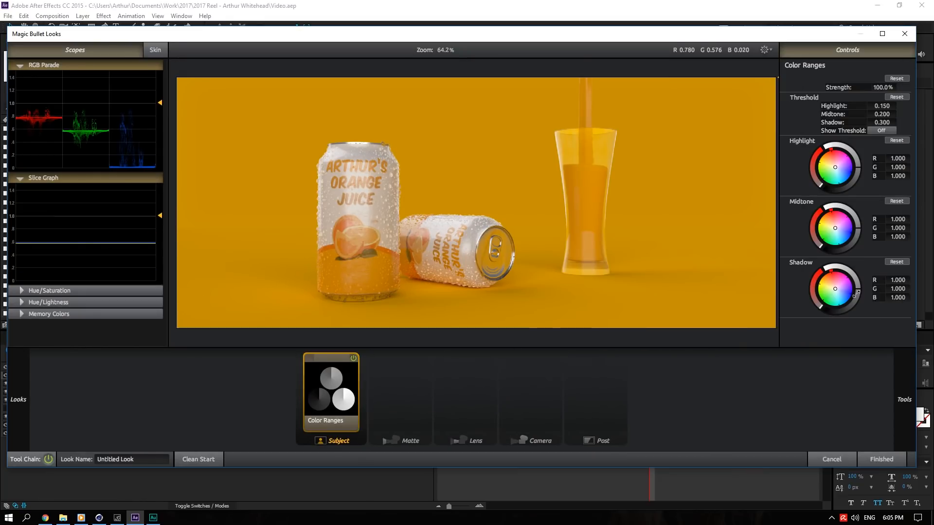
pyautogui.moveTo(860, 232); pyautogui.dragTo(857, 161)
pyautogui.click(882, 130)
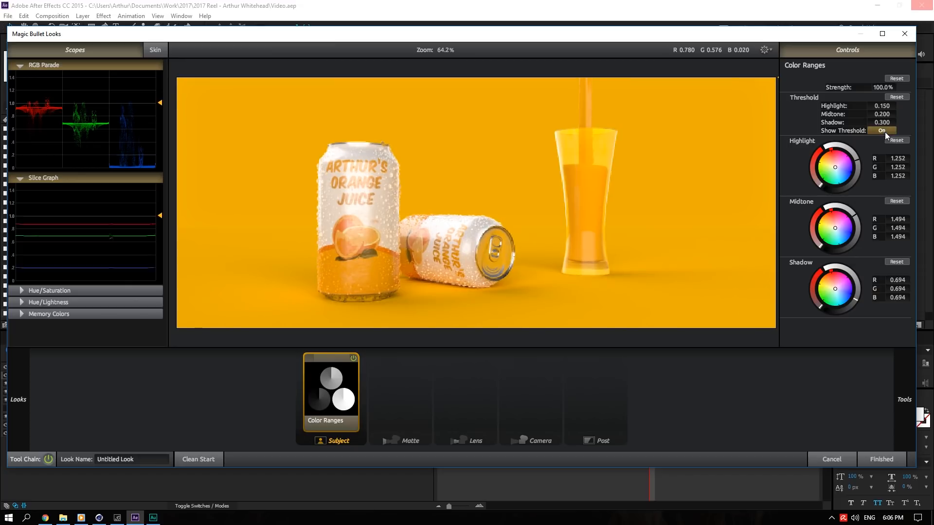
# Turn off Show Threshold in the Color Ranges tool and reset its Highlight wheel to 1.000.
pyautogui.click(882, 130)
pyautogui.click(897, 140)
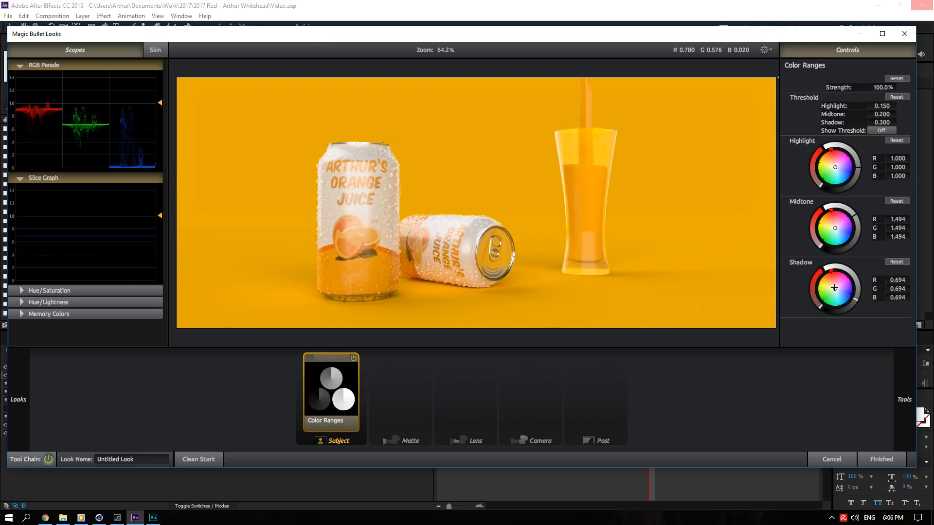
# Add a Vignette tool from the Lens set and lighten its color from black to pale grey.
pyautogui.moveTo(900, 399)
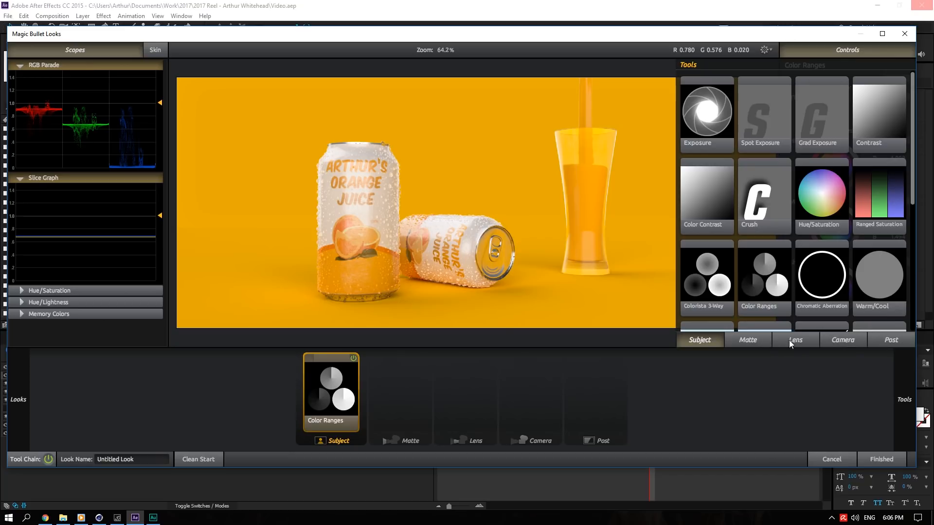
pyautogui.click(808, 341)
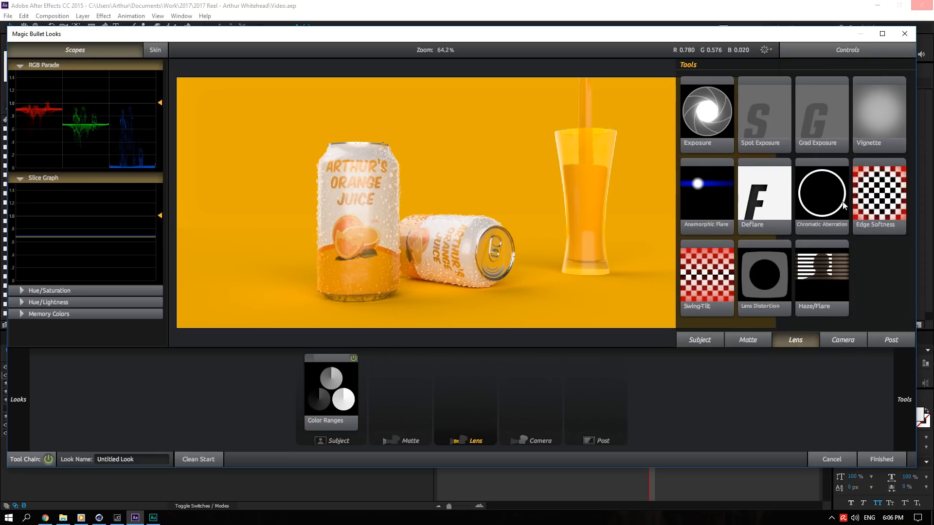
pyautogui.click(881, 129)
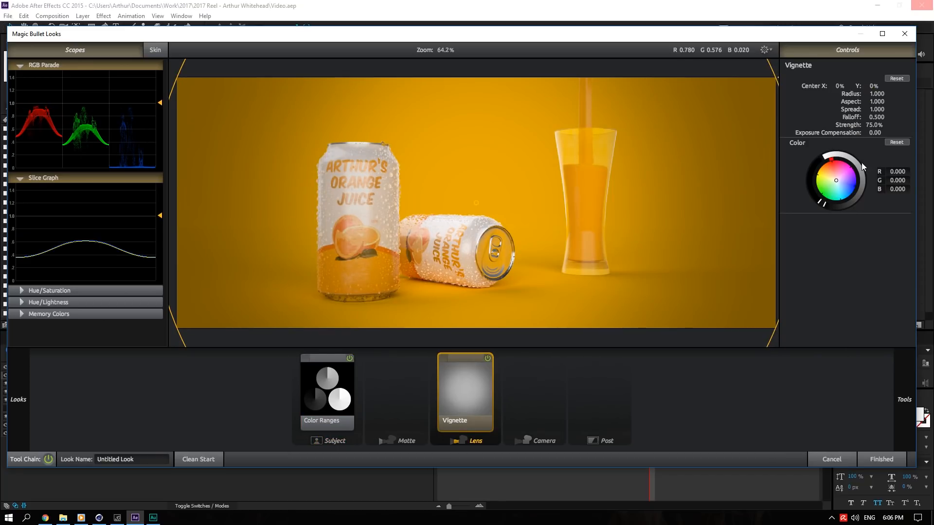
pyautogui.moveTo(825, 203); pyautogui.dragTo(862, 181)
# Add an S Curve tool from the Post set and set its Contrast to 0.510.
pyautogui.moveTo(905, 375)
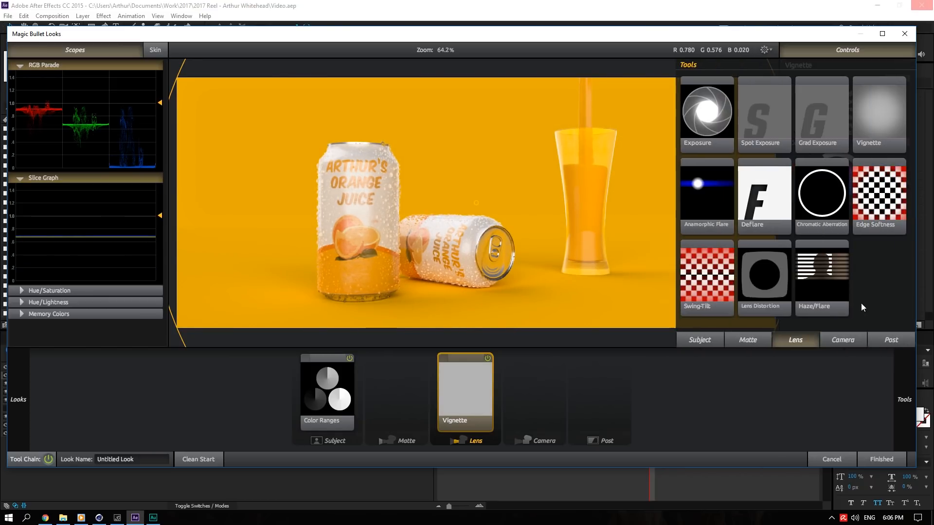
pyautogui.click(827, 340)
pyautogui.scroll(-5, 860, 285)
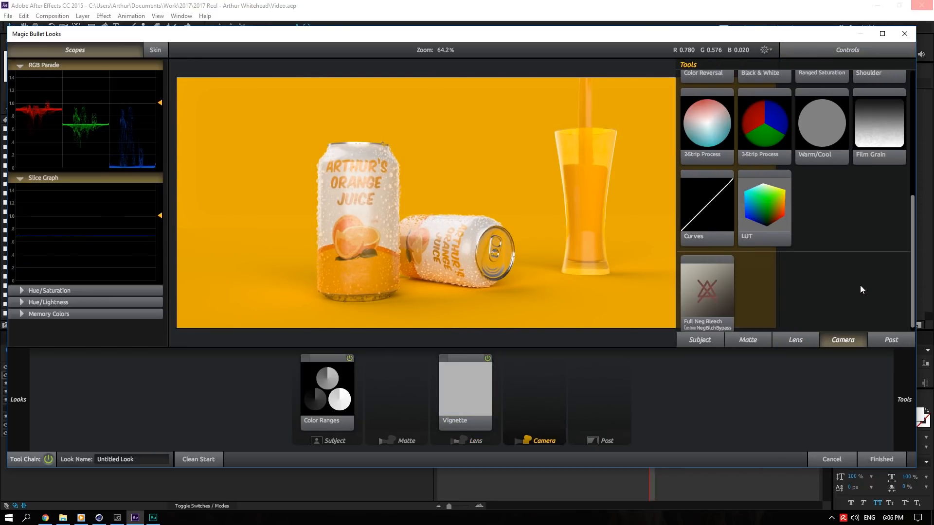
pyautogui.click(898, 339)
pyautogui.moveTo(913, 237)
pyautogui.mouseDown()
pyautogui.moveTo(900, 176)
pyautogui.moveTo(911, 240)
pyautogui.mouseUp()
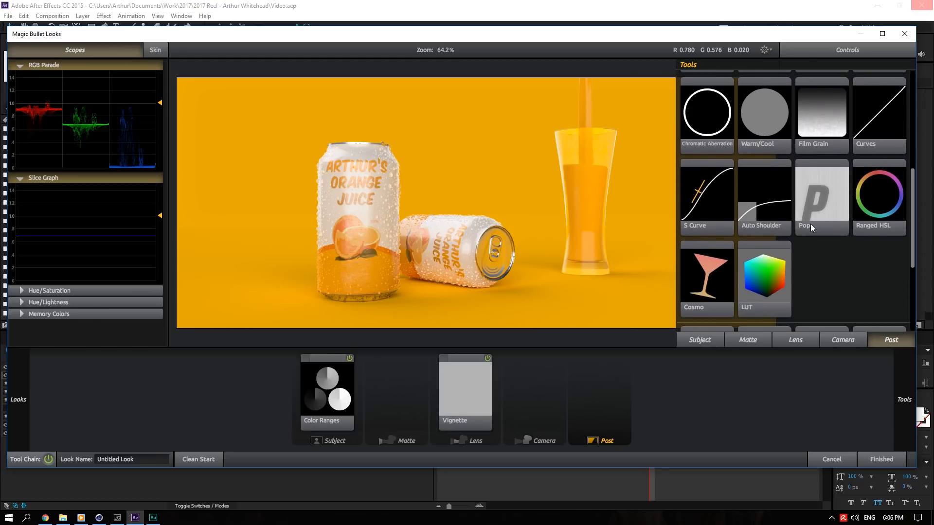
pyautogui.doubleClick(725, 202)
pyautogui.moveTo(886, 234); pyautogui.dragTo(789, 267)
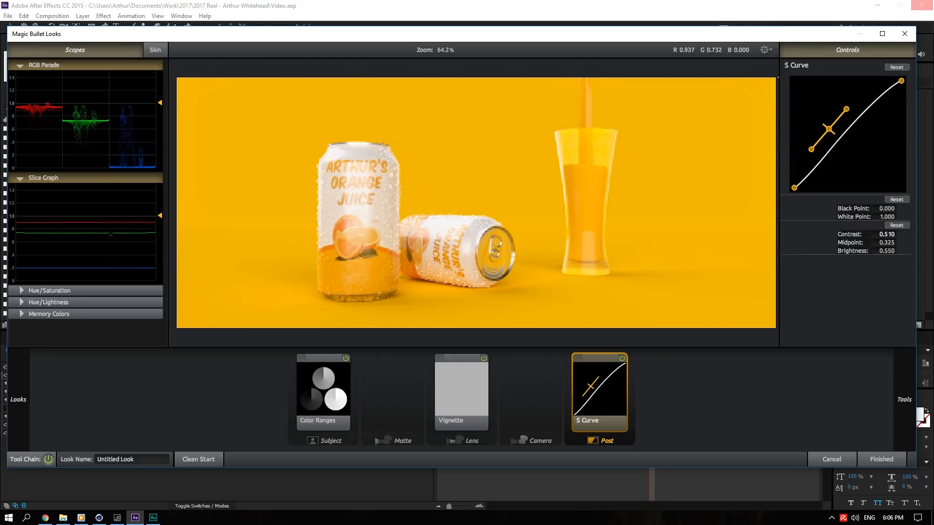
# Add a Diffusion tool from the Matte set with Size at 0.78% and its Color lowered to 0.628.
pyautogui.moveTo(911, 382)
pyautogui.click(782, 342)
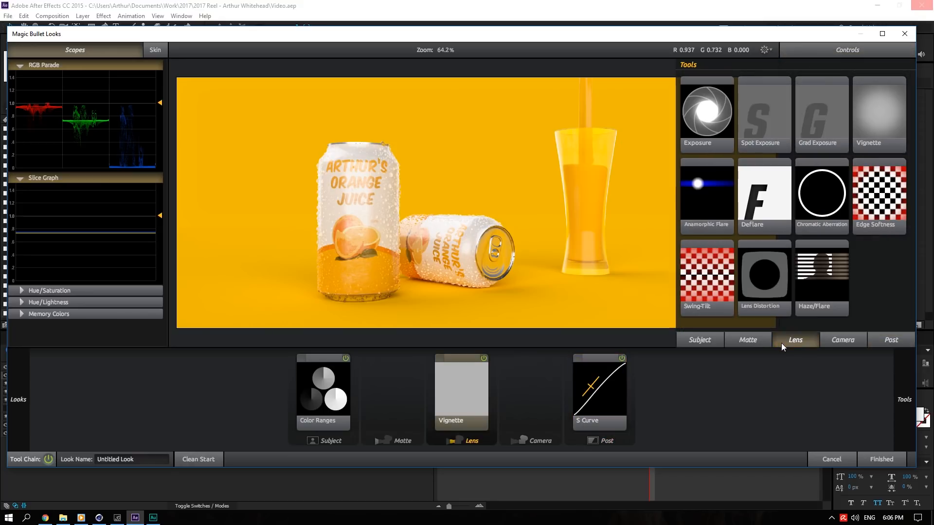
pyautogui.click(758, 342)
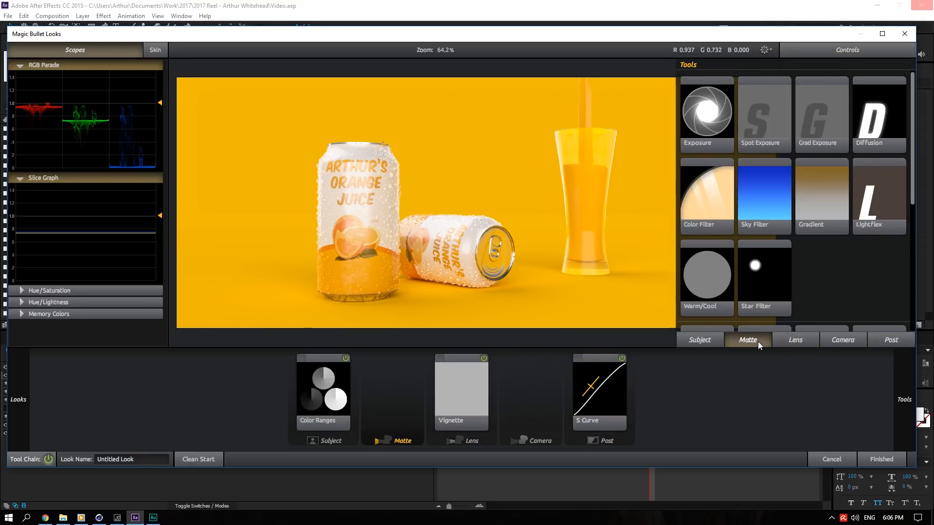
pyautogui.doubleClick(876, 136)
pyautogui.moveTo(880, 86); pyautogui.dragTo(900, 150)
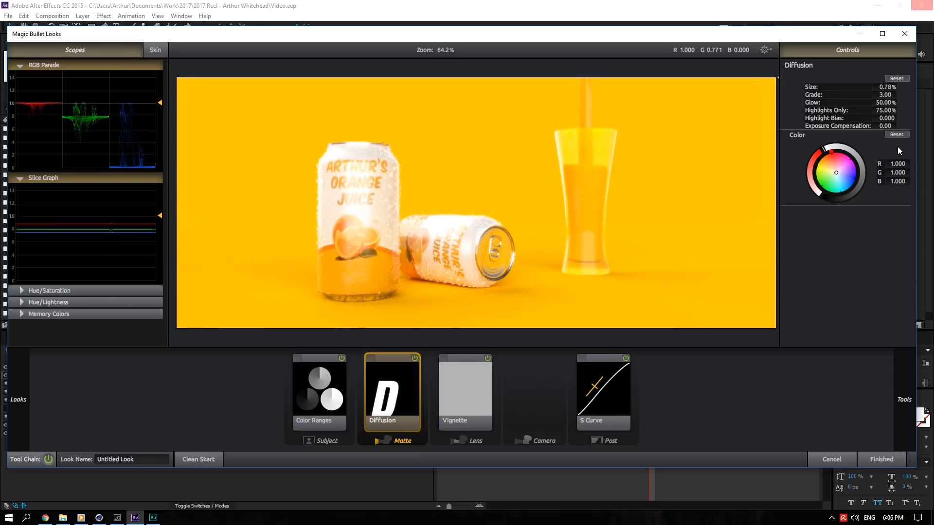
pyautogui.moveTo(827, 147); pyautogui.dragTo(860, 159)
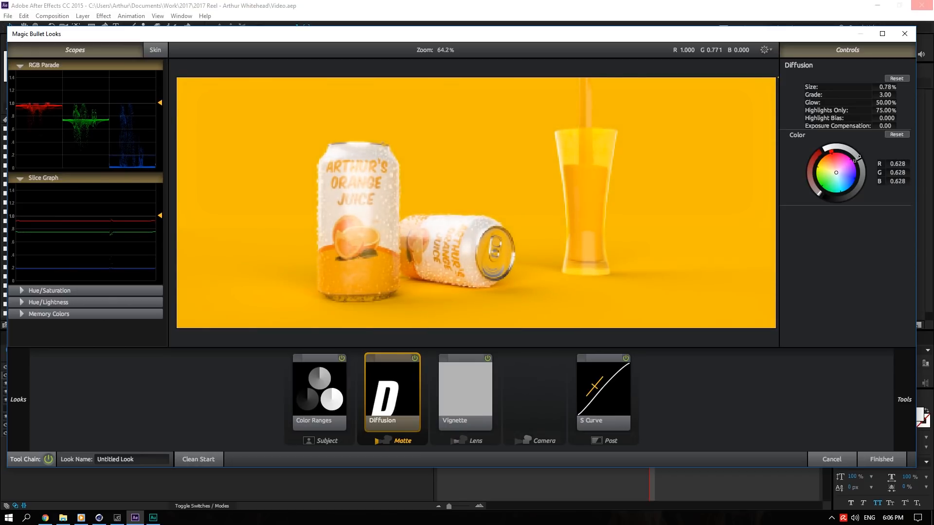
# Compare the image with Diffusion off and on, leave it enabled, and apply the finished look to the CC layer.
pyautogui.click(414, 358)
pyautogui.click(414, 358)
pyautogui.click(414, 358)
pyautogui.click(414, 358)
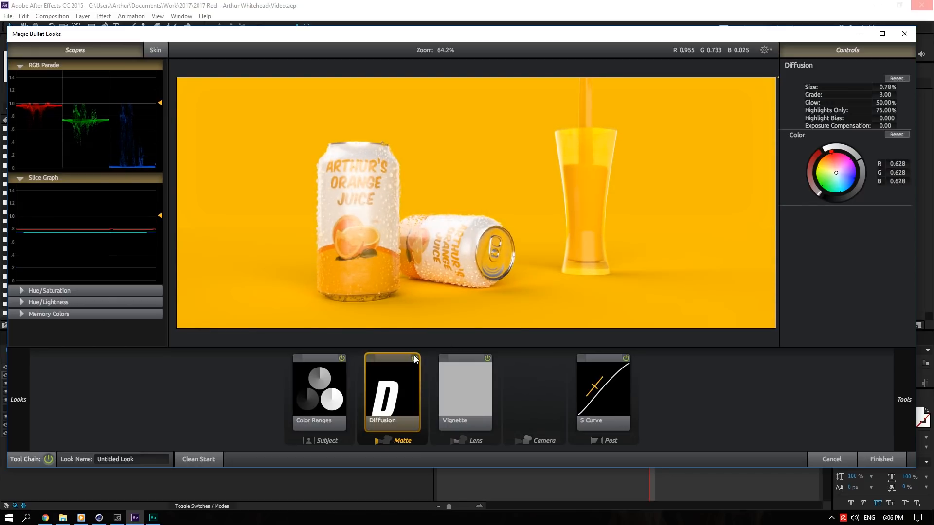
pyautogui.click(874, 460)
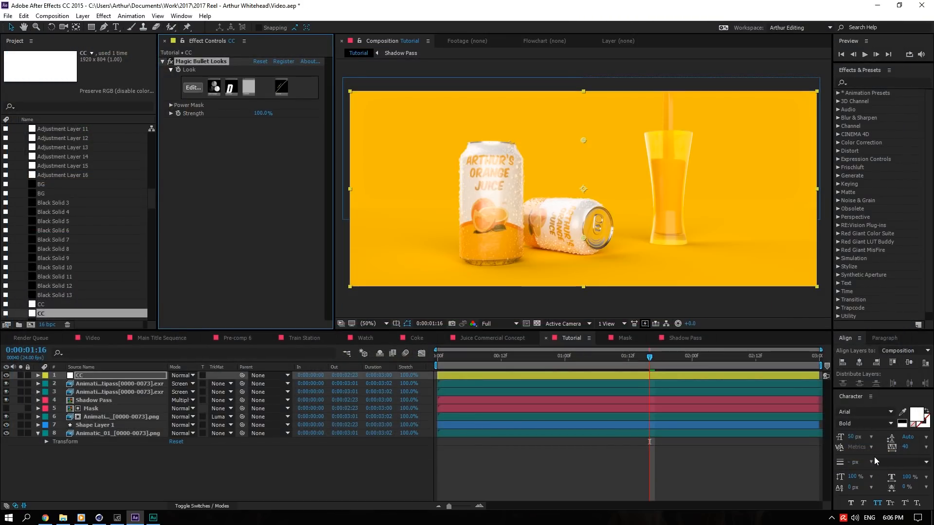
# Search the effects for rsmb and apply RSMB to both Animatic_01_[0000-0073].png layers in the Tutorial composition.
pyautogui.click(527, 366)
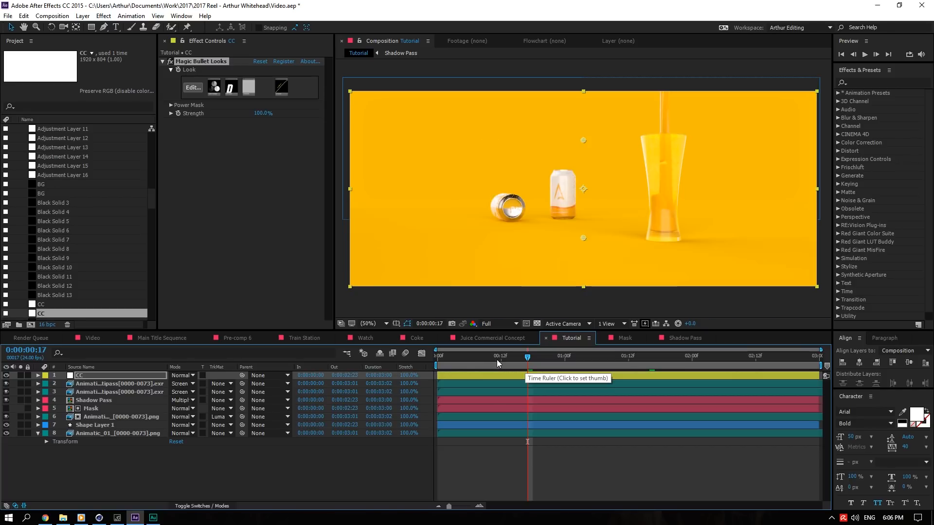
pyautogui.click(876, 81)
pyautogui.write('rsmb')
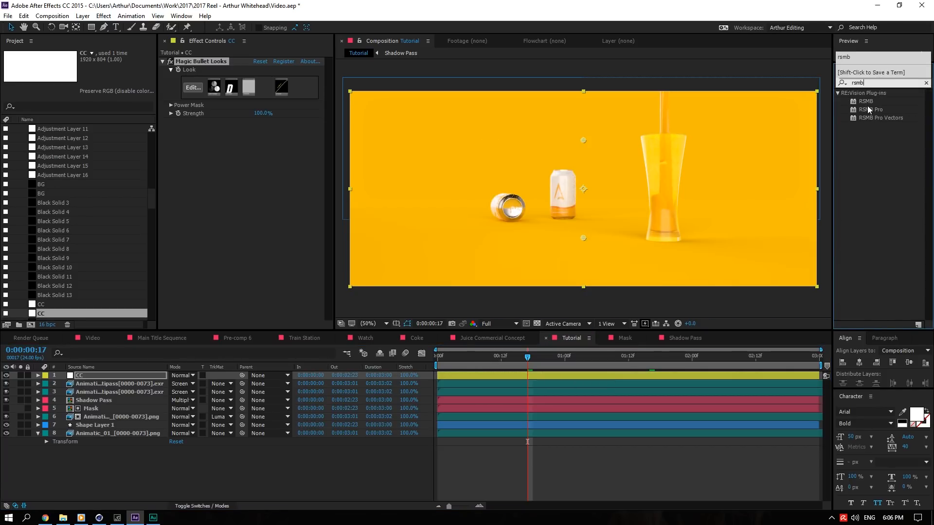
pyautogui.moveTo(866, 101); pyautogui.dragTo(103, 433)
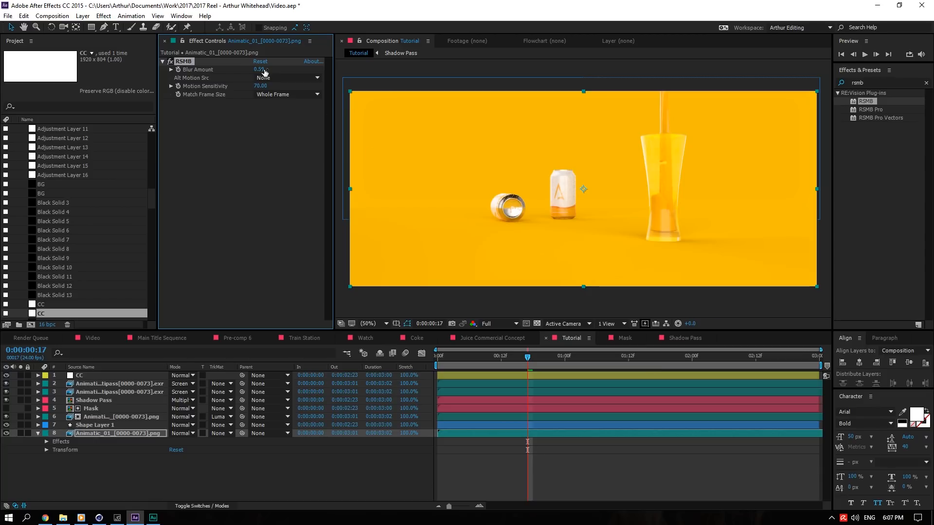
pyautogui.click(108, 417)
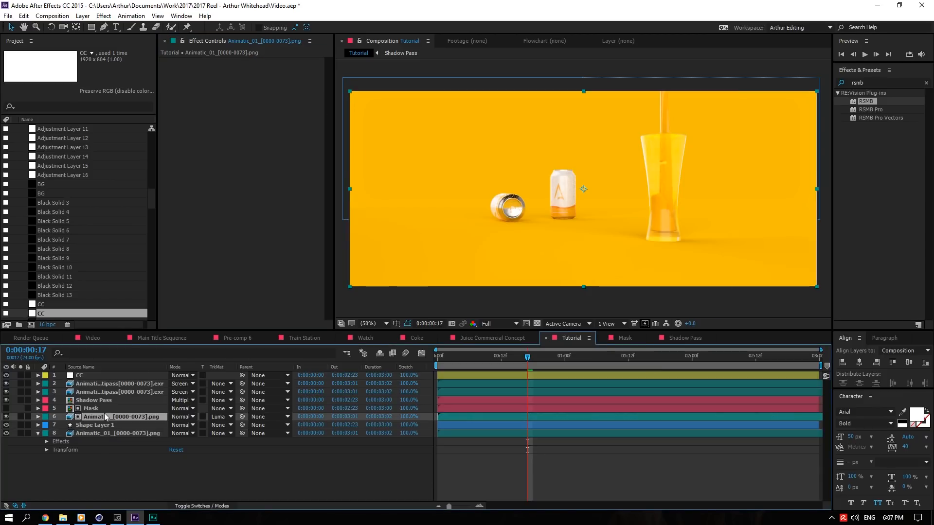
# Check the motion blur at 0:00:00:06, 0:00:00:03 and 0:00:01:11, clearing the effects search.
pyautogui.click(469, 357)
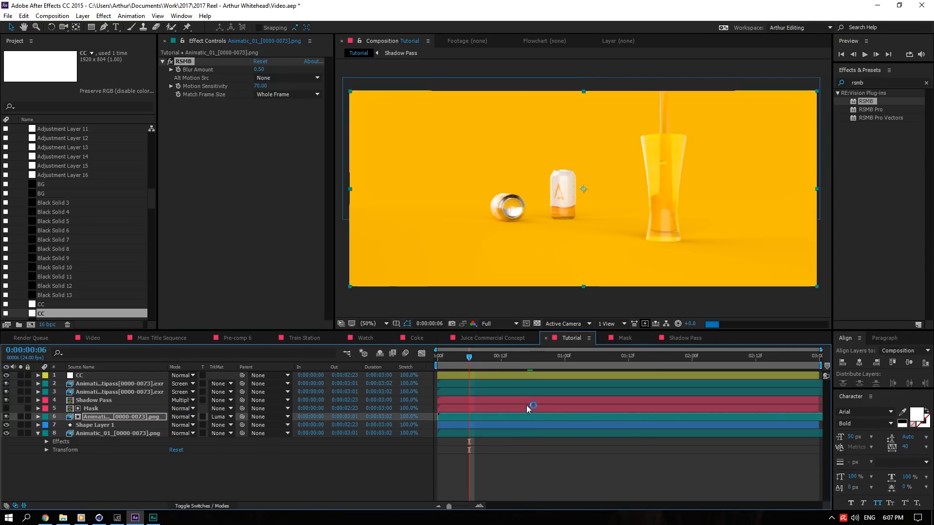
pyautogui.click(627, 474)
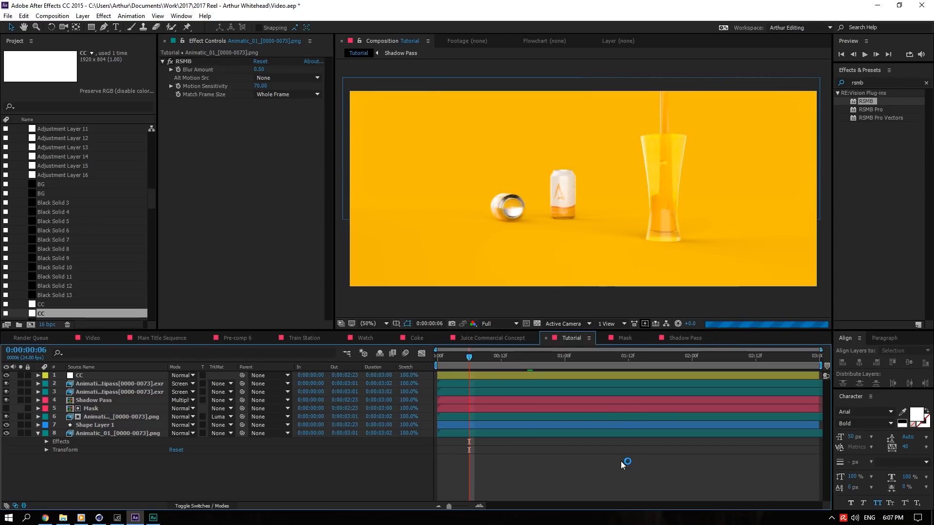
pyautogui.click(926, 83)
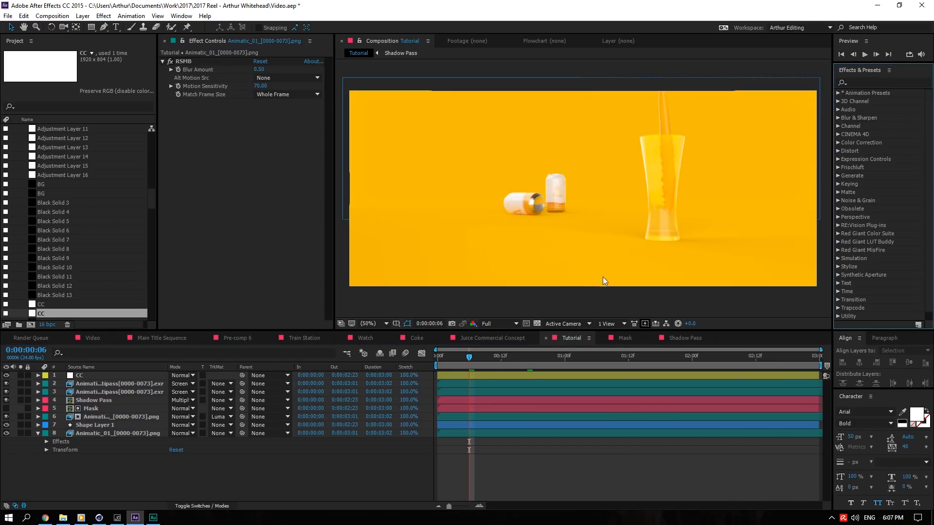
pyautogui.click(454, 362)
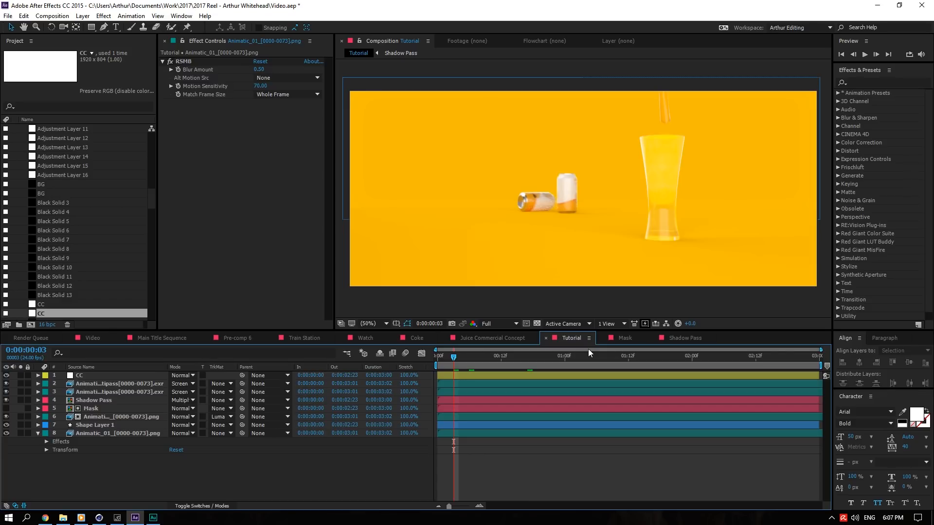
pyautogui.click(621, 352)
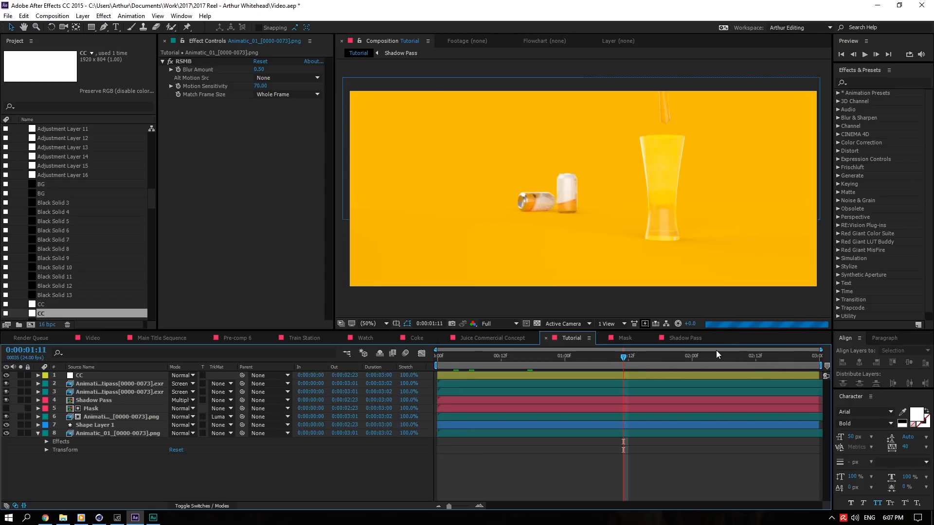
# Switch to Cinema 4D and disable the glass's Subdivision Surface to show its base mesh.
pyautogui.click(104, 515)
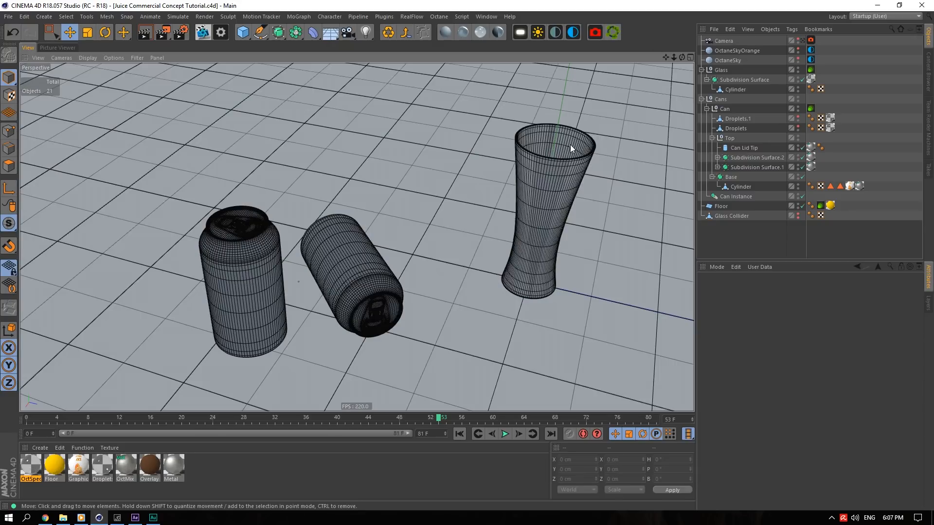
pyautogui.click(570, 144)
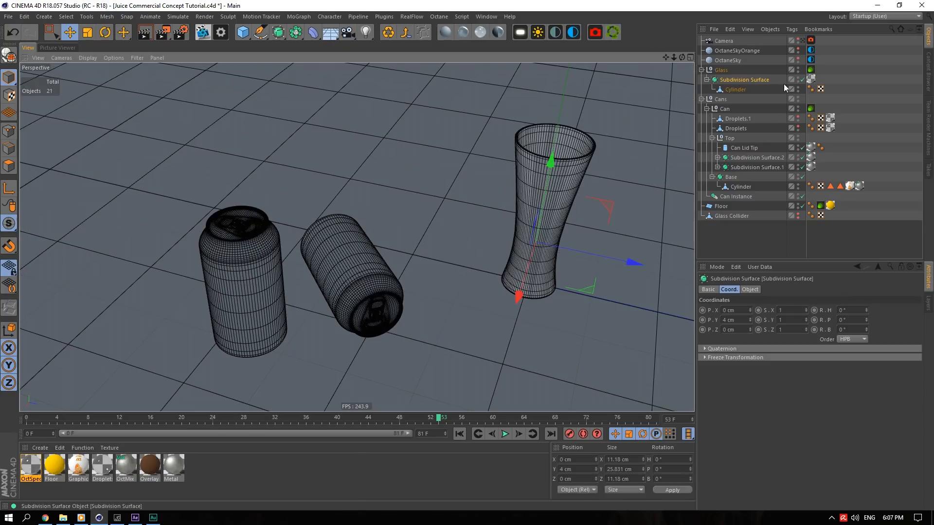
pyautogui.click(803, 80)
pyautogui.click(830, 90)
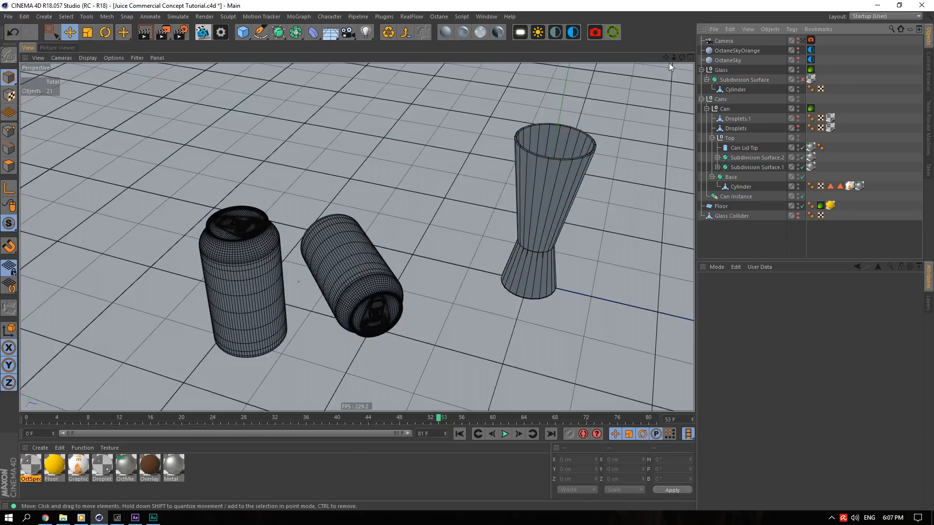
pyautogui.moveTo(682, 57); pyautogui.dragTo(606, 97)
# Disable the Can Instance and the Base subdivision surface of the standing can.
pyautogui.keyDown('alt'); pyautogui.moveTo(272, 336); pyautogui.dragTo(235, 271); pyautogui.keyUp('alt')
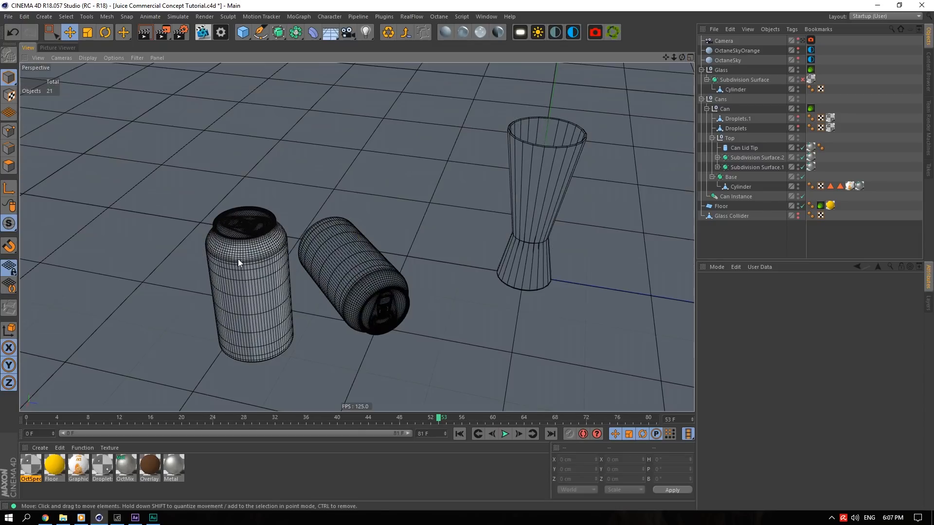
pyautogui.click(235, 271)
pyautogui.scroll(3, 82, 317)
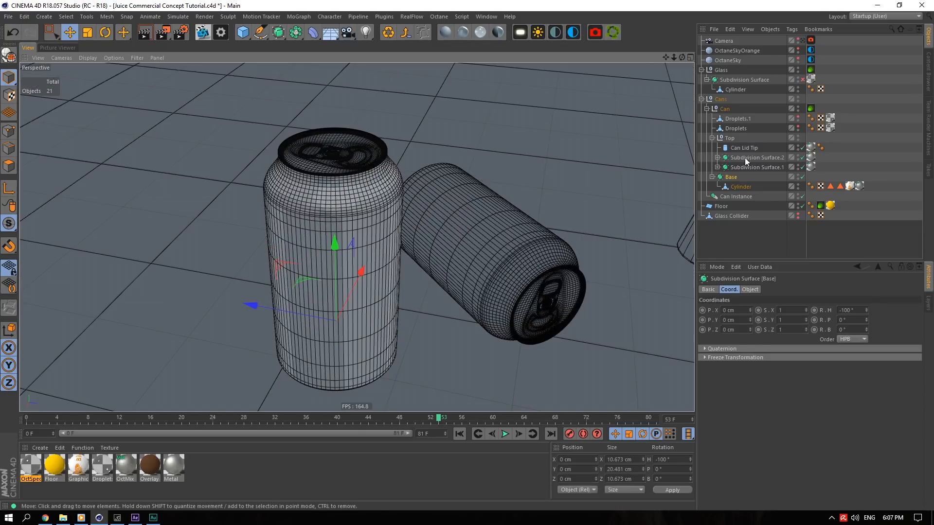
pyautogui.click(802, 197)
pyautogui.click(803, 177)
pyautogui.click(820, 176)
# Hide the Floor plane in the viewport.
pyautogui.moveTo(682, 57); pyautogui.dragTo(682, 129)
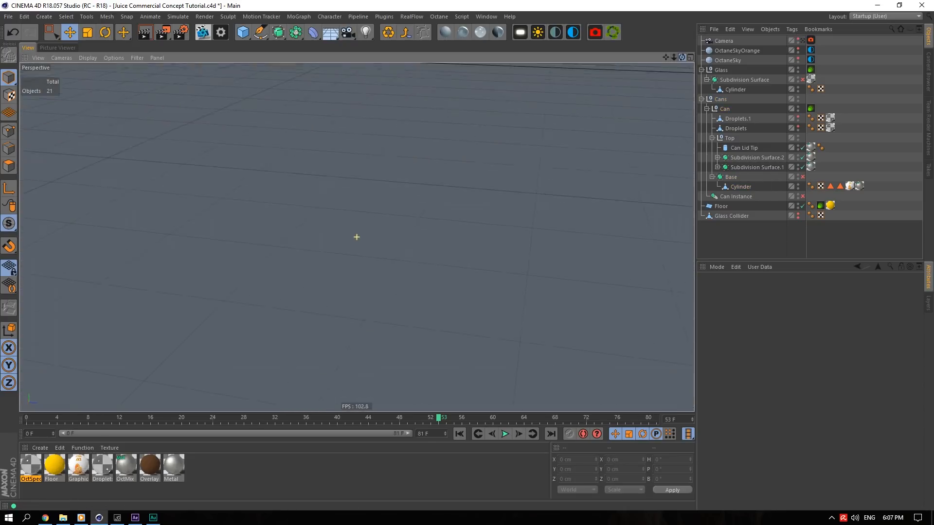
pyautogui.click(721, 206)
pyautogui.doubleClick(798, 205)
pyautogui.moveTo(682, 57); pyautogui.dragTo(649, 292)
# Disable Subdivision Surface.1 and Subdivision Surface.2 on the can's top.
pyautogui.scroll(8, 336, 302)
pyautogui.scroll(10, 448, 90)
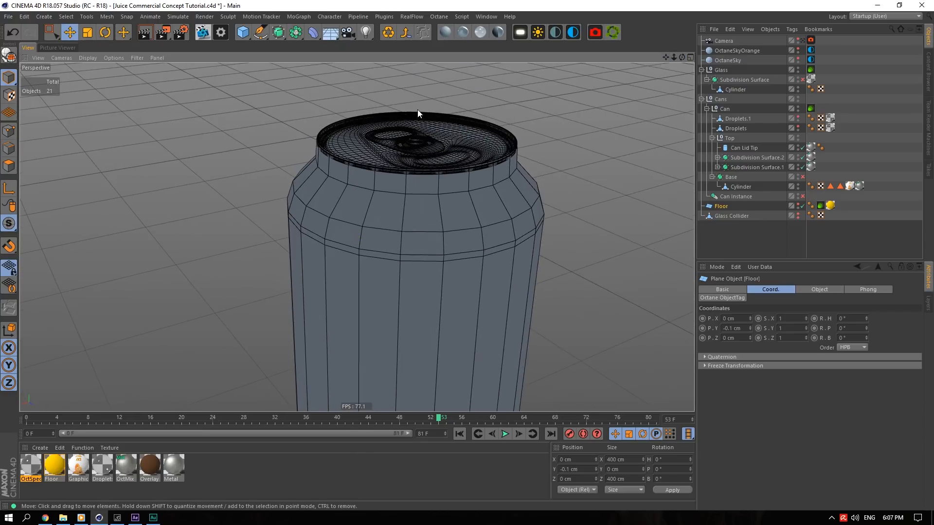
pyautogui.click(759, 168)
pyautogui.click(803, 167)
pyautogui.click(803, 158)
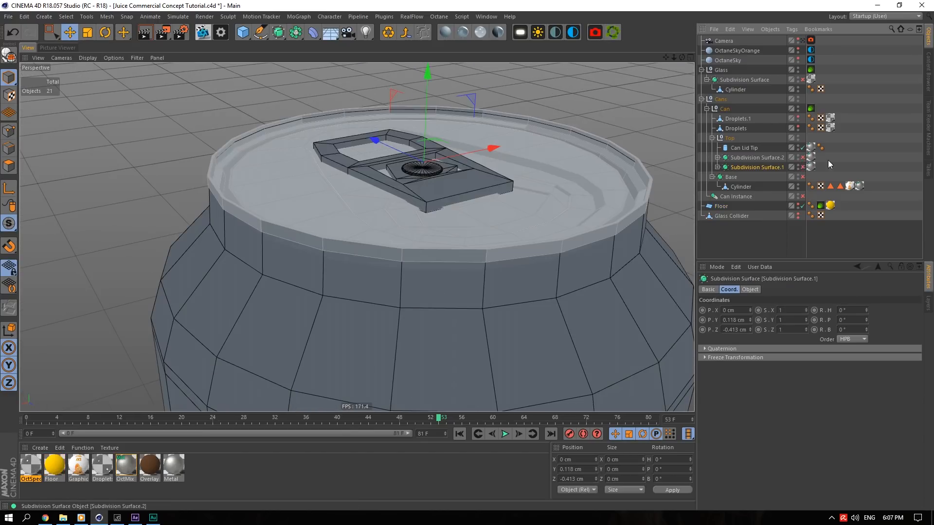
# Examine the unsmoothed wireframe of the can's lid and tab, and the overall can and glass meshes.
pyautogui.click(650, 66)
pyautogui.moveTo(357, 237)
pyautogui.keyDown('alt'); pyautogui.mouseDown()
pyautogui.moveTo(292, 279)
pyautogui.moveTo(413, 172)
pyautogui.mouseUp(); pyautogui.keyUp('alt')
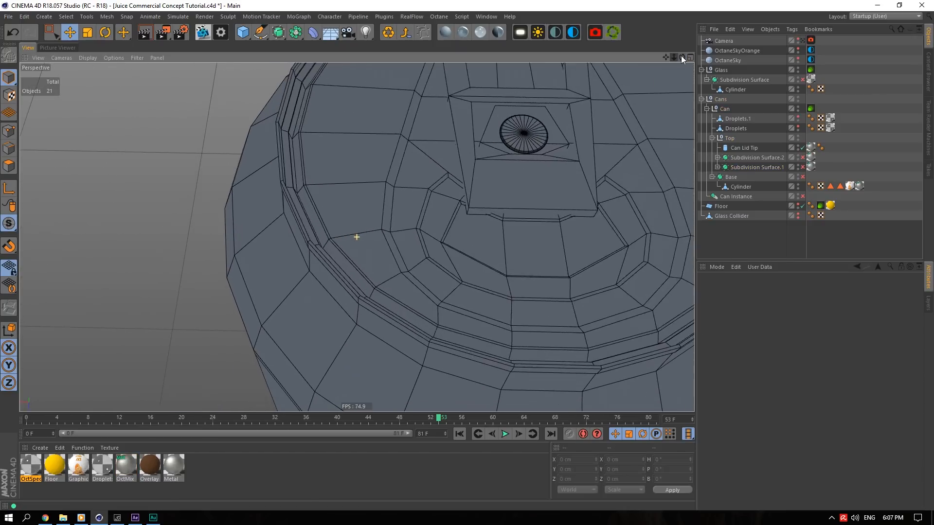
pyautogui.moveTo(666, 57); pyautogui.dragTo(649, 110)
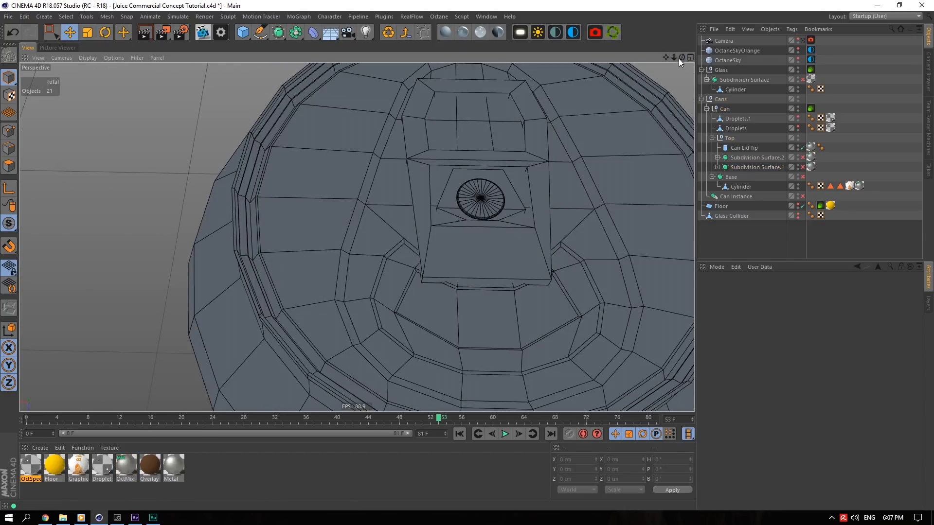
pyautogui.moveTo(682, 57); pyautogui.dragTo(559, 56)
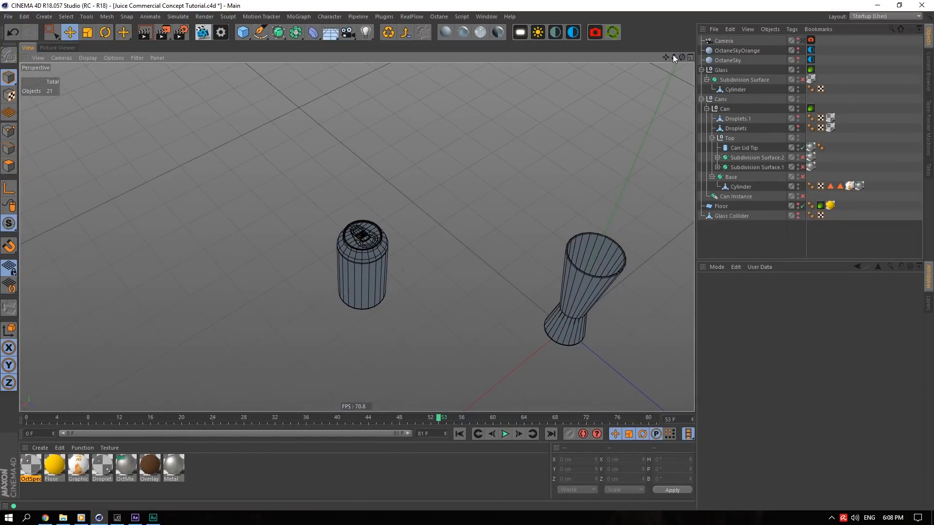
pyautogui.moveTo(682, 56)
pyautogui.mouseDown()
pyautogui.moveTo(715, 24)
pyautogui.moveTo(682, 58)
pyautogui.mouseUp()
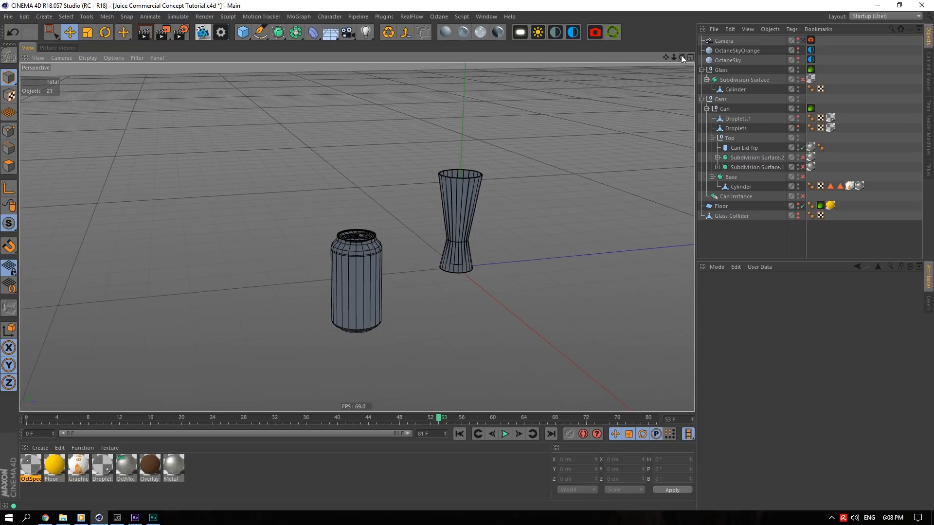
pyautogui.moveTo(682, 57); pyautogui.dragTo(682, 57)
pyautogui.keyDown('alt'); pyautogui.moveTo(356, 237); pyautogui.dragTo(357, 237); pyautogui.keyUp('alt')
pyautogui.moveTo(671, 57)
pyautogui.mouseDown()
pyautogui.moveTo(681, 57)
pyautogui.moveTo(664, 10)
pyautogui.moveTo(684, 58)
pyautogui.mouseUp()
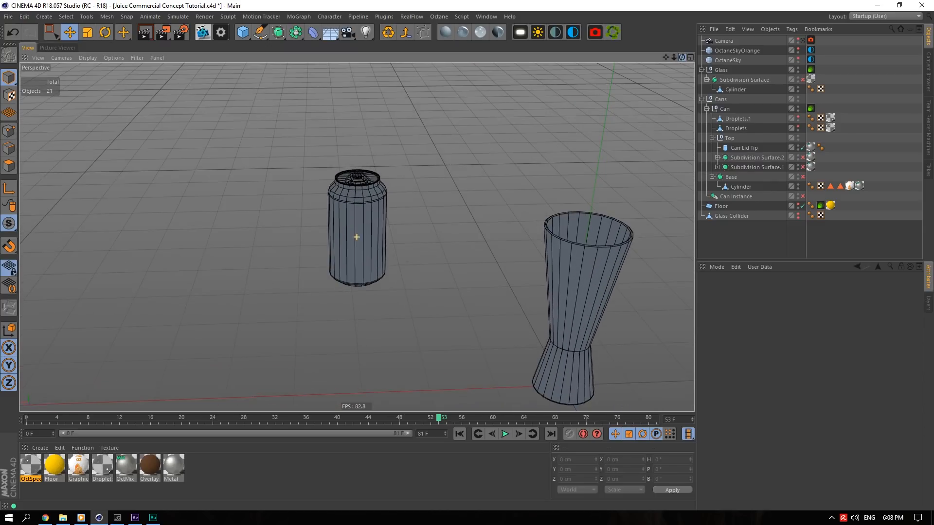